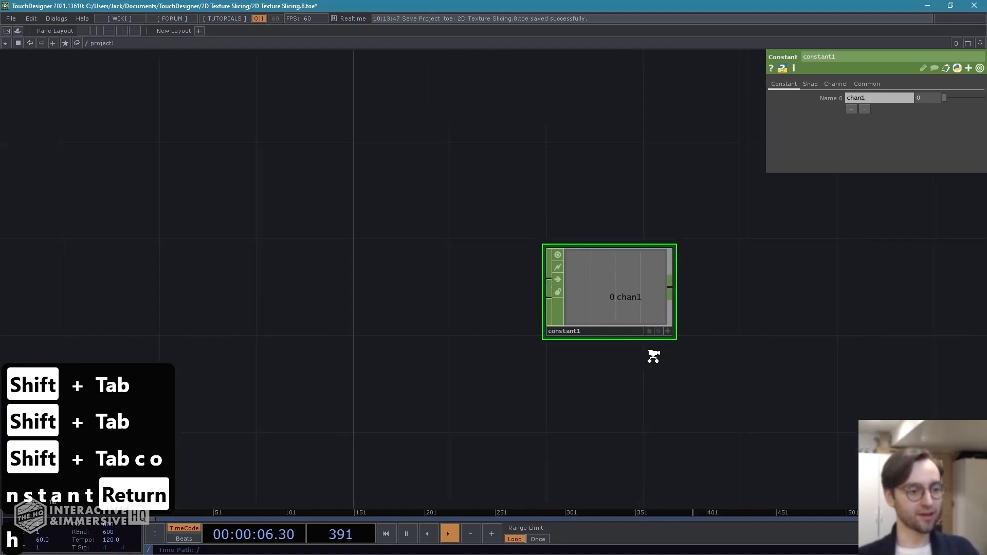
- Rename the Constant CHOP's channel to res and set its value to 1280
drag(596, 337, 481, 140)
click(481, 140)
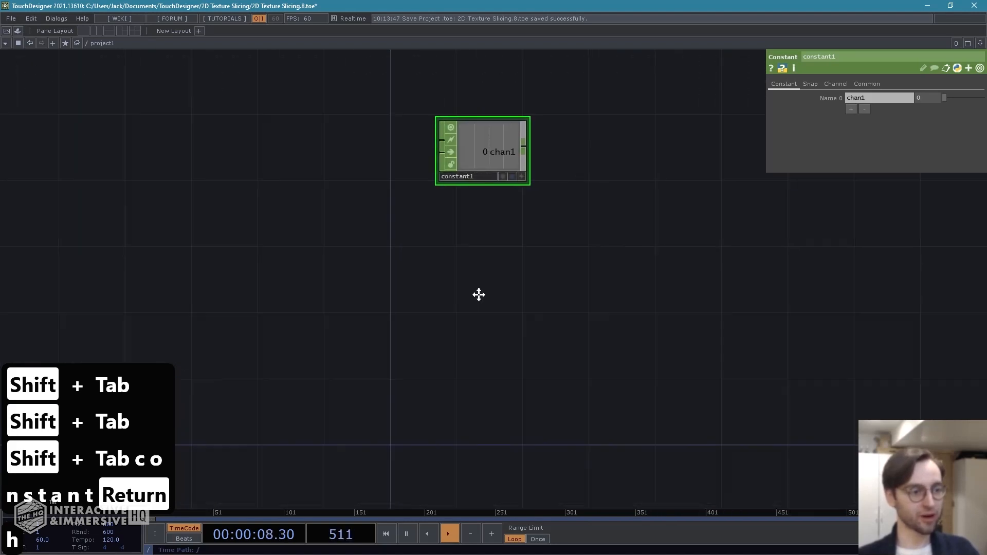
click(874, 99)
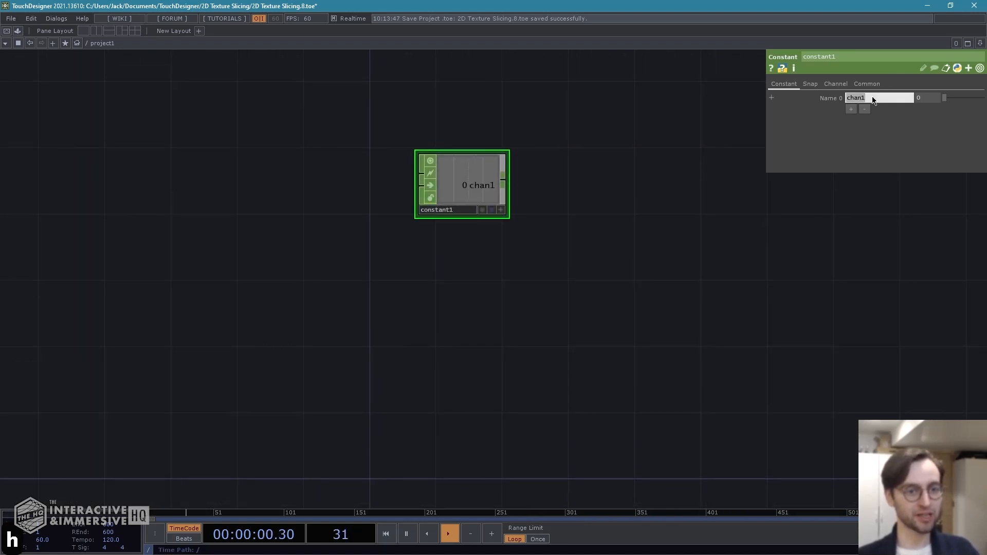
text(res)
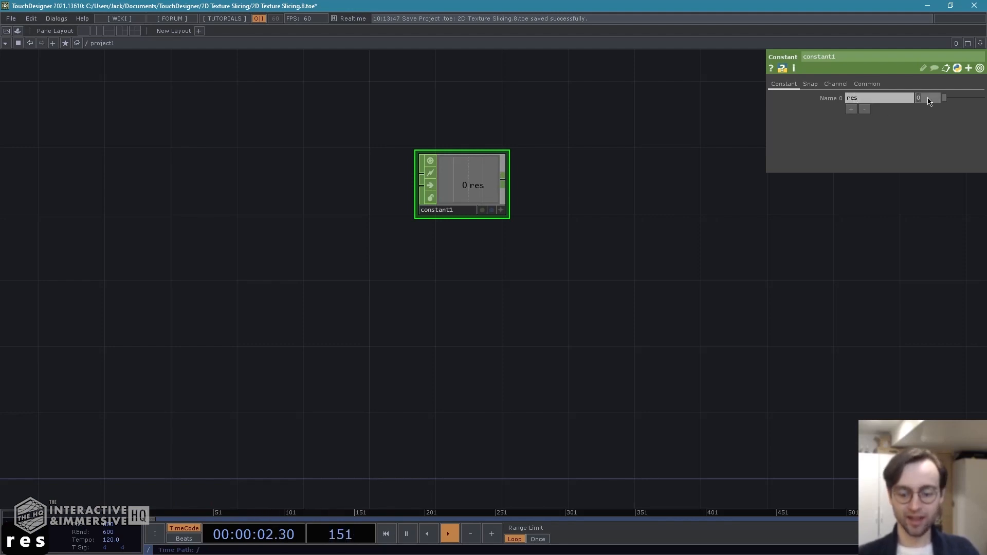
text(1280)
key(Return)
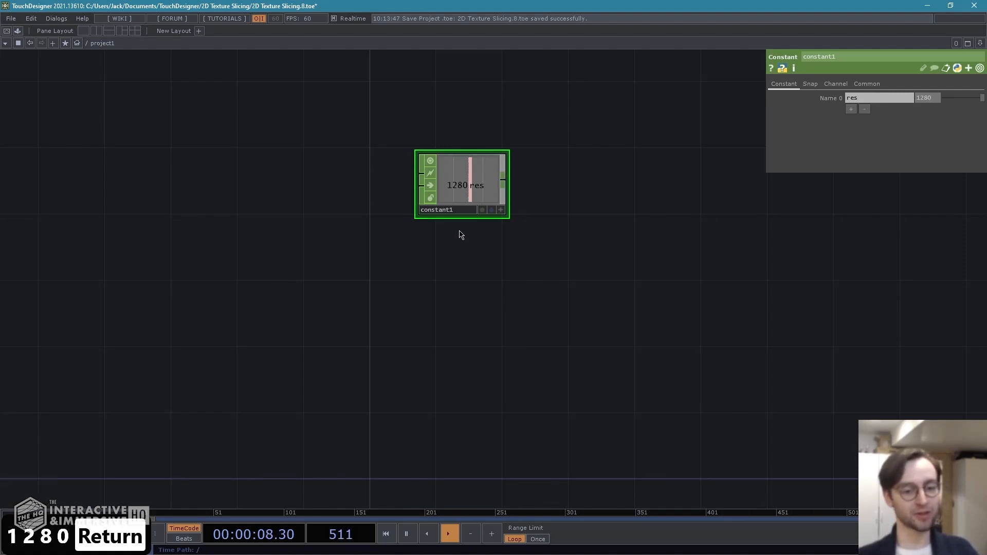
- Add a Ramp TOP to the network below the Constant CHOP
drag(461, 238, 456, 281)
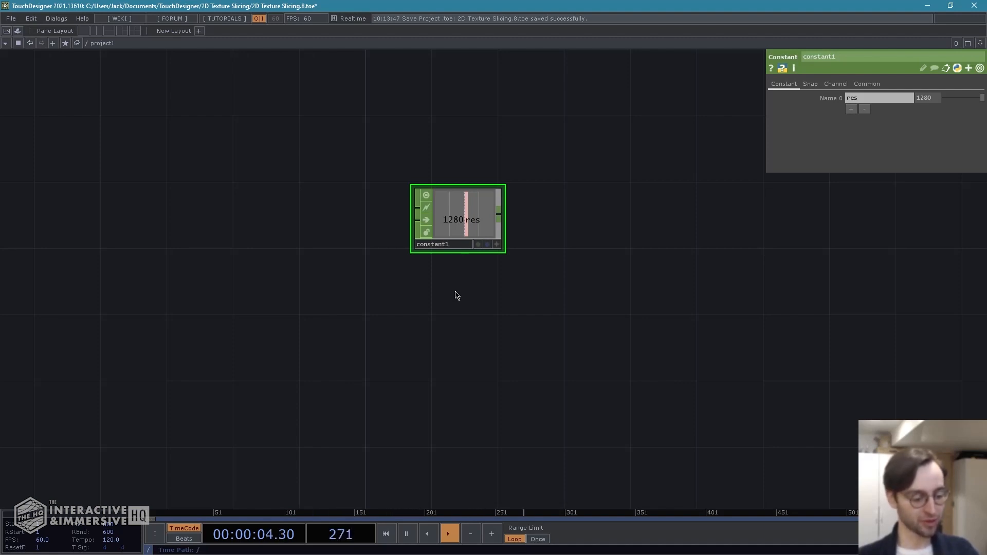
key(Tab)
key(shift+Tab)
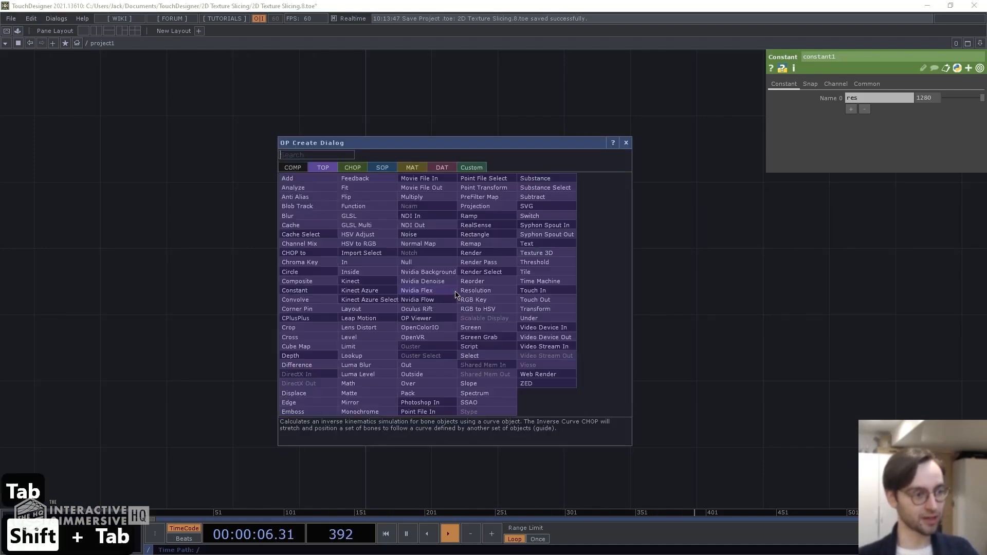
text(ramp)
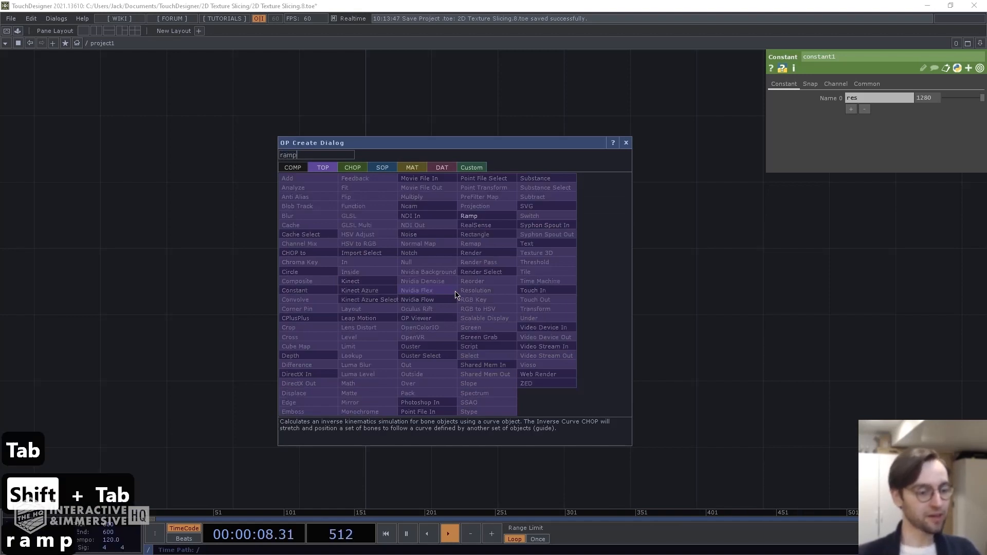
key(Return)
click(453, 292)
mouse_move(456, 291)
mouse_down()
mouse_move(448, 319)
mouse_move(454, 311)
mouse_up()
drag(489, 383, 481, 328)
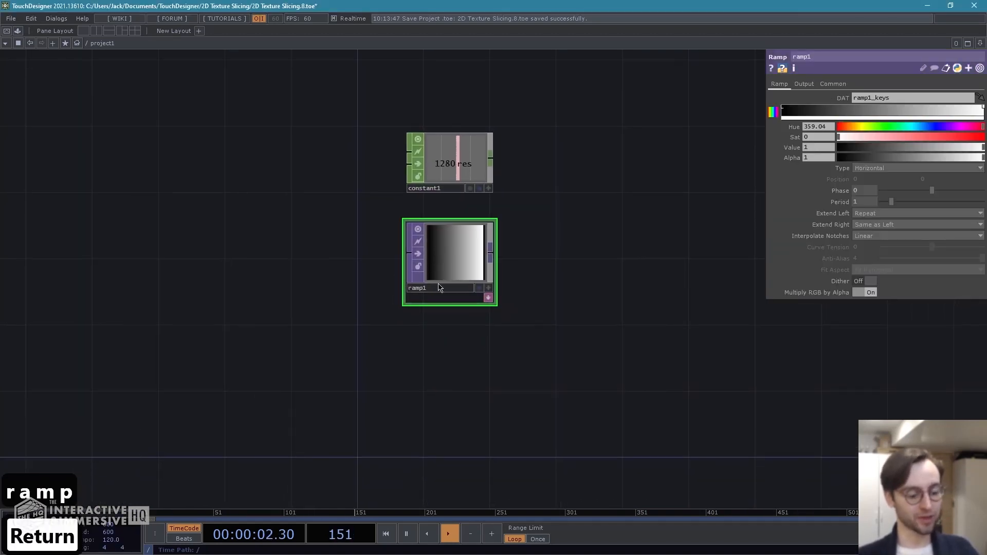
- Duplicate the ramp, place the copy below the original, and set the copy's type to Vertical
key(ctrl+c)
key(ctrl+v)
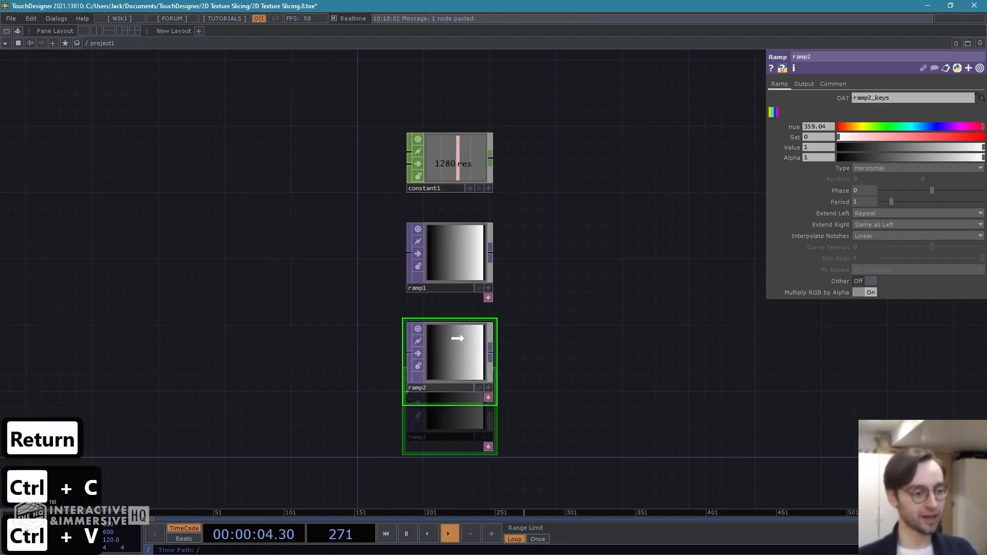
click(452, 342)
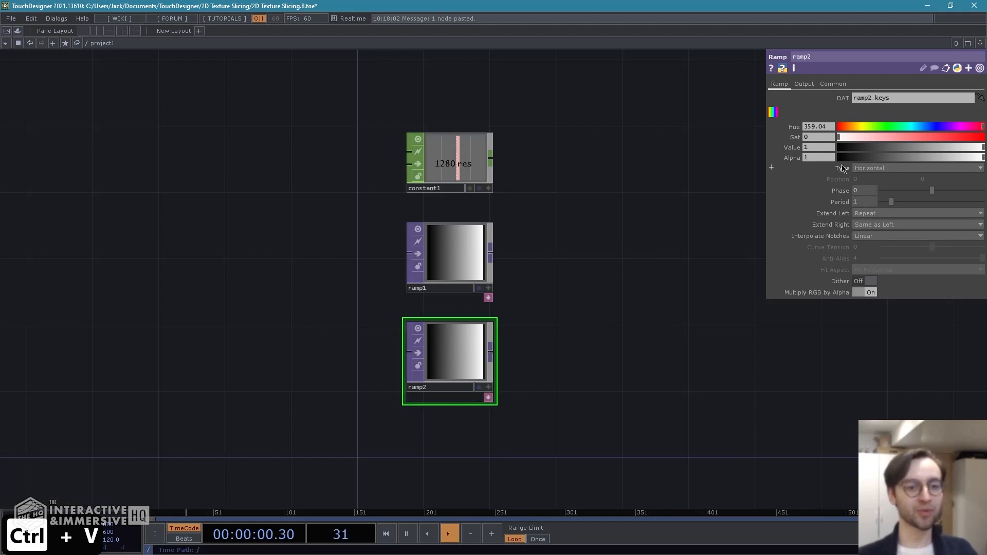
click(878, 167)
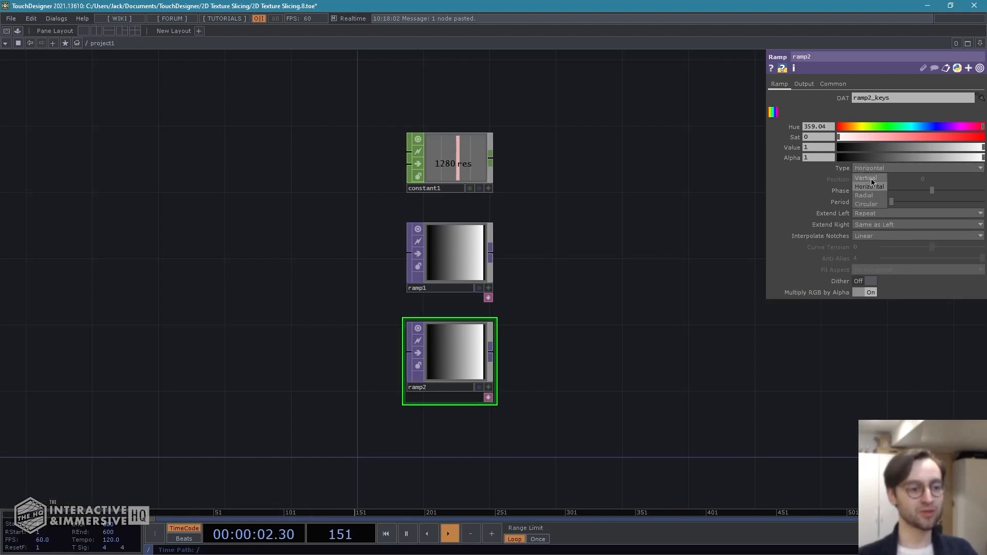
click(871, 178)
- Select both ramps and link their resolution width and height to the constant's res channel as a CHOP Reference
drag(331, 239, 557, 378)
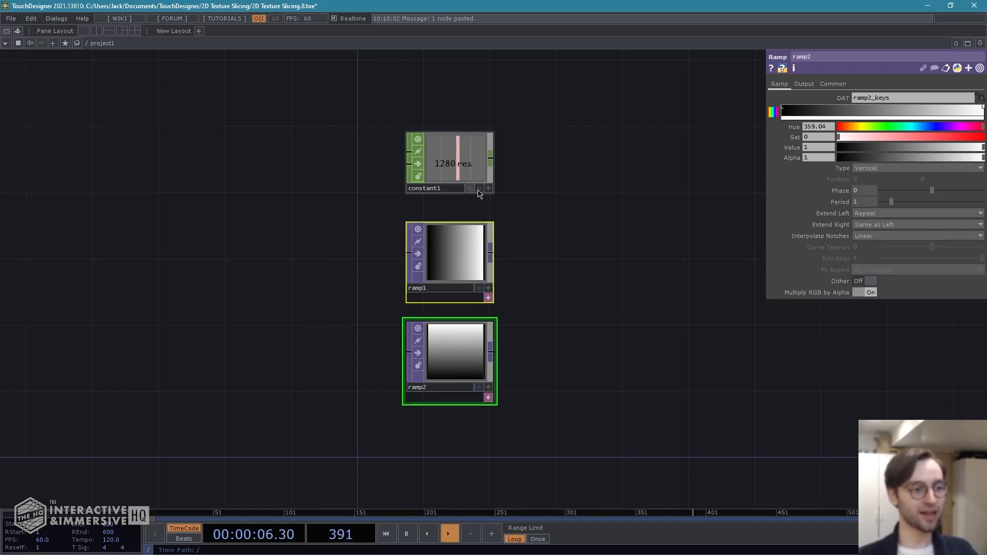
click(832, 84)
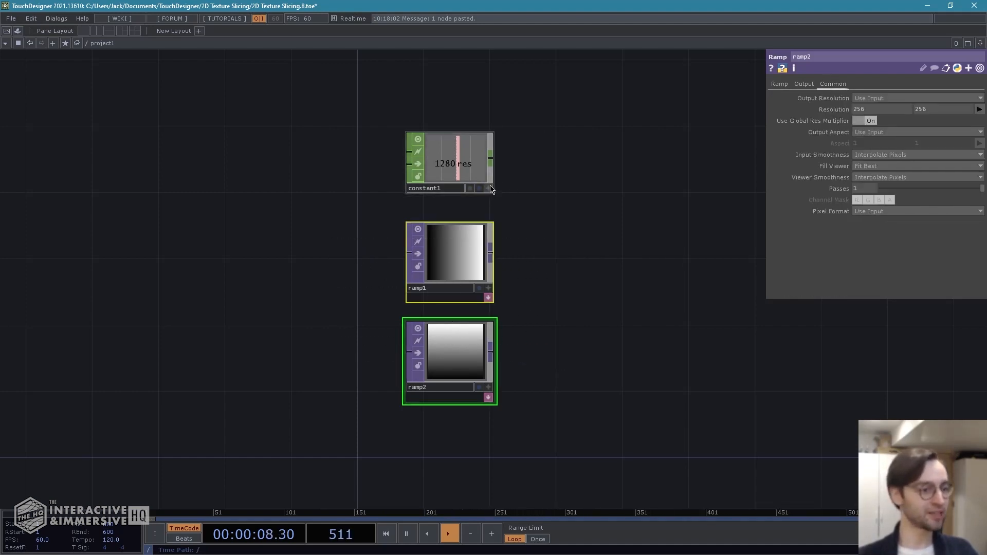
drag(441, 164, 834, 106)
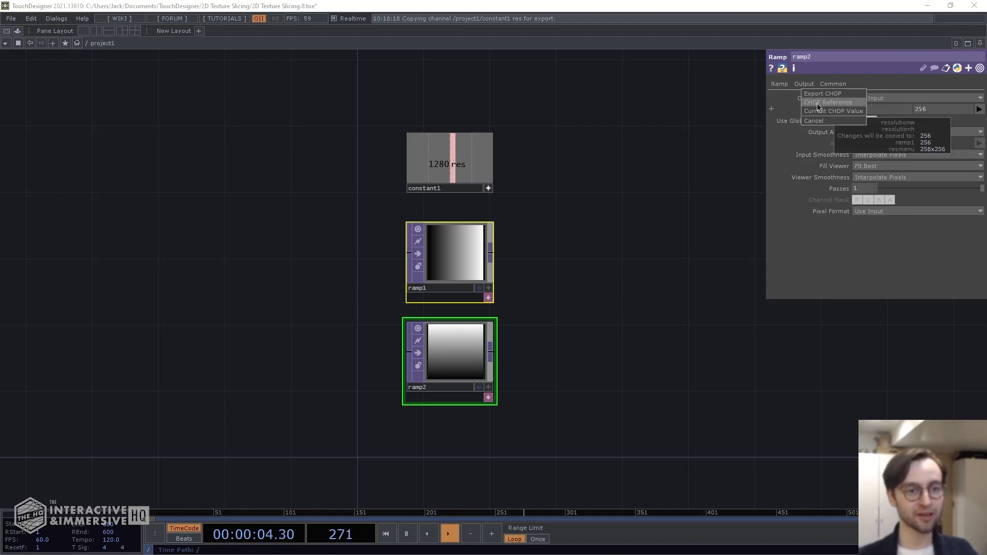
click(818, 107)
- Set the pixel format of both selected ramps to 32-bit float (Mono)
drag(605, 262, 607, 187)
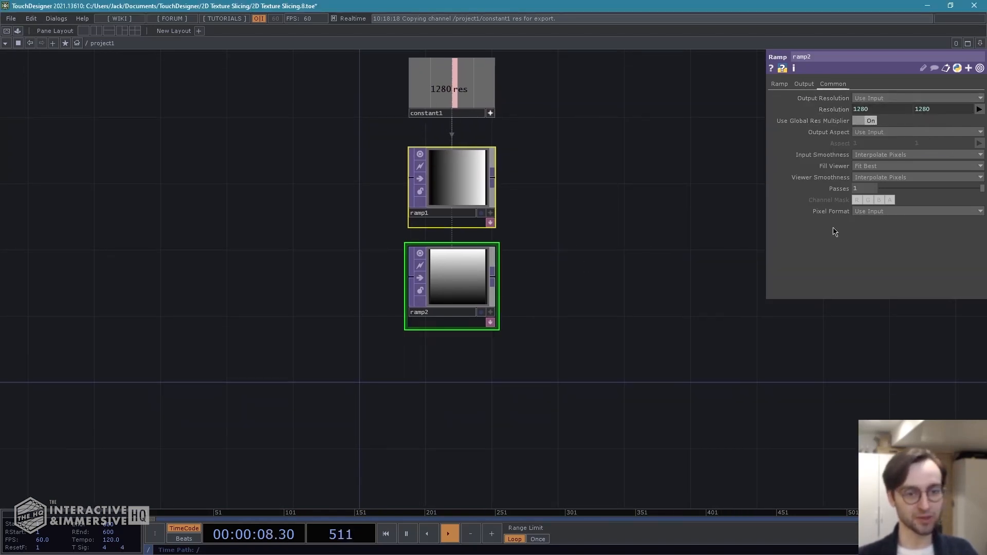
click(889, 213)
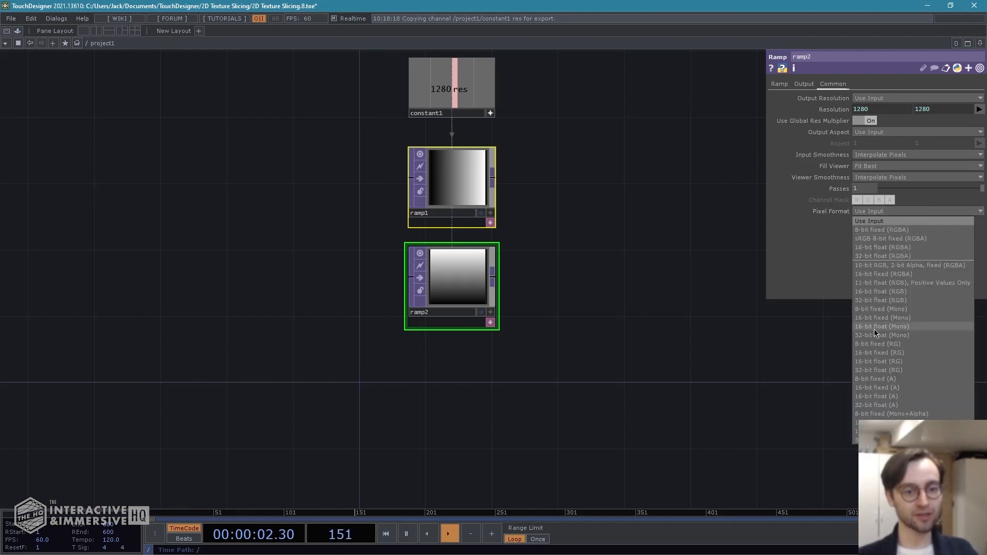
click(906, 335)
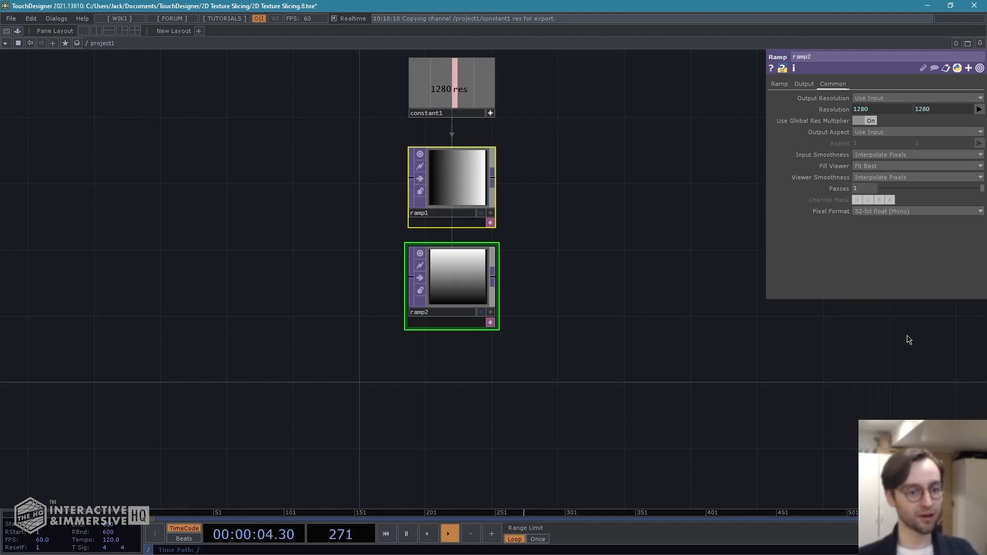
click(779, 84)
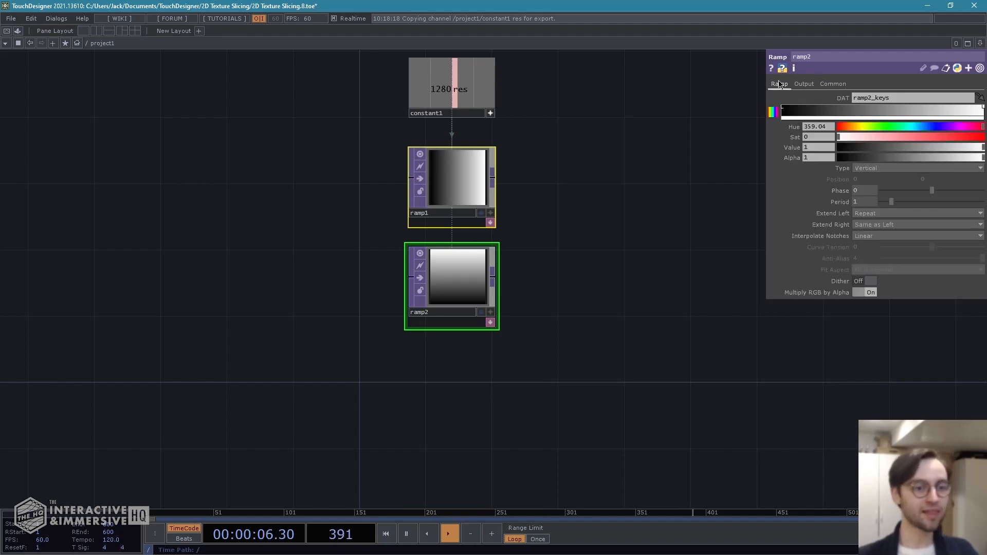
- Add a Reorder TOP beside the ramps and connect ramp1 to its first input and ramp2 to its second
drag(597, 248, 518, 240)
key(Tab)
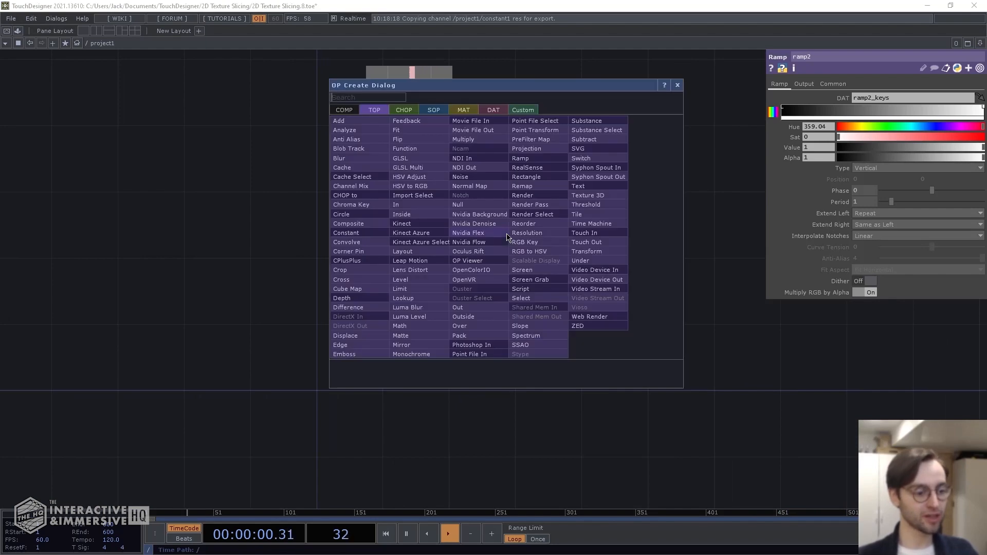
text(reorder)
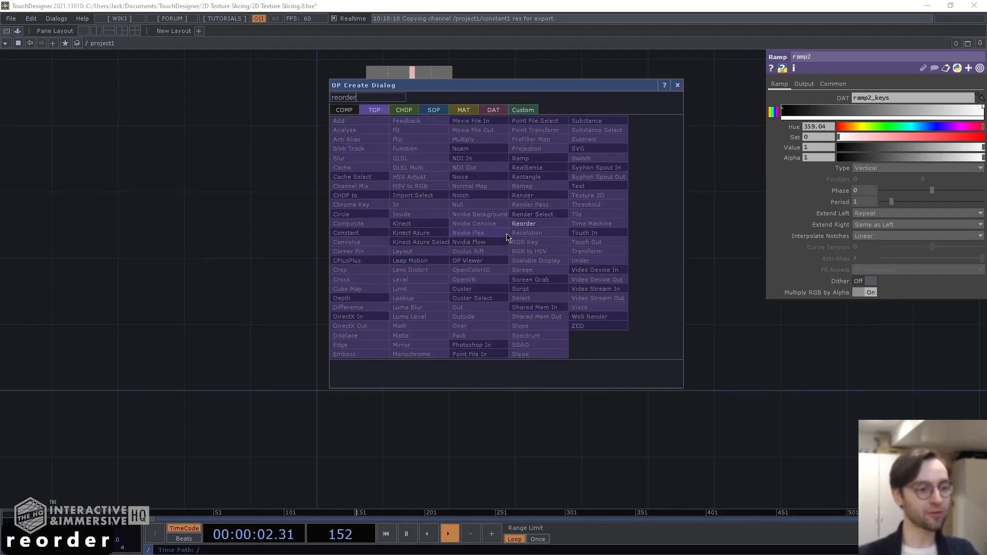
key(Return)
click(524, 254)
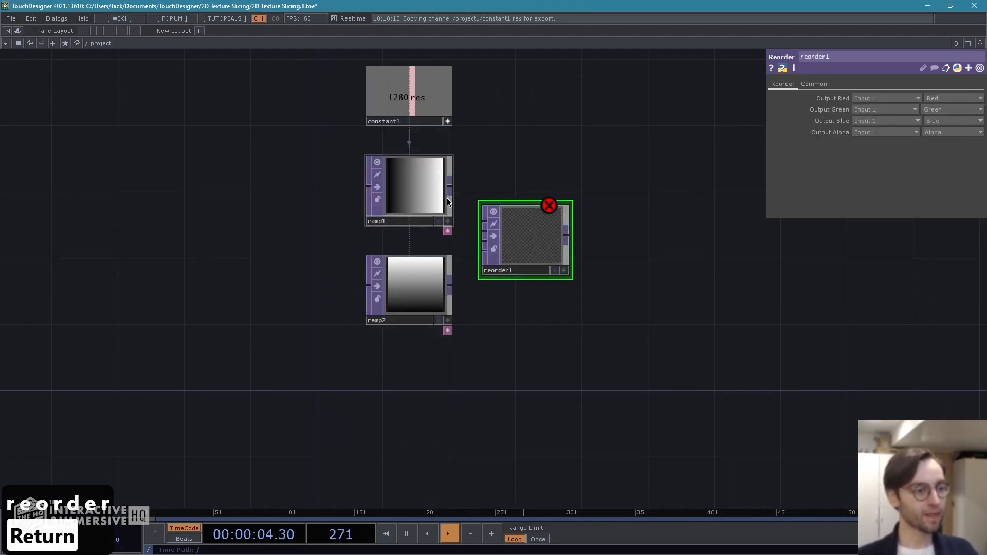
drag(457, 205, 484, 222)
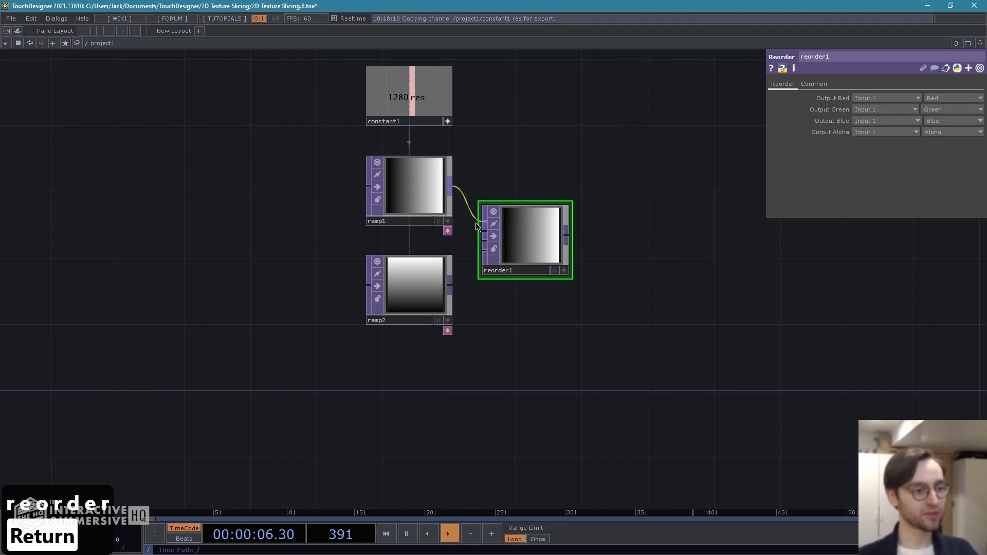
drag(454, 288, 484, 235)
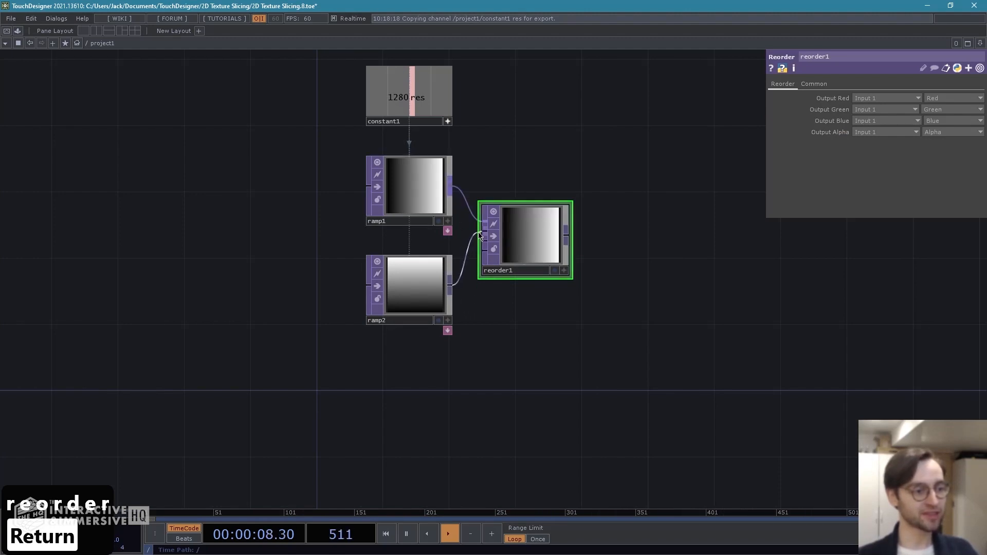
- In the Reorder TOP, source Output Green from Input 2 and set the Output Blue channel to Zero
drag(529, 334, 477, 360)
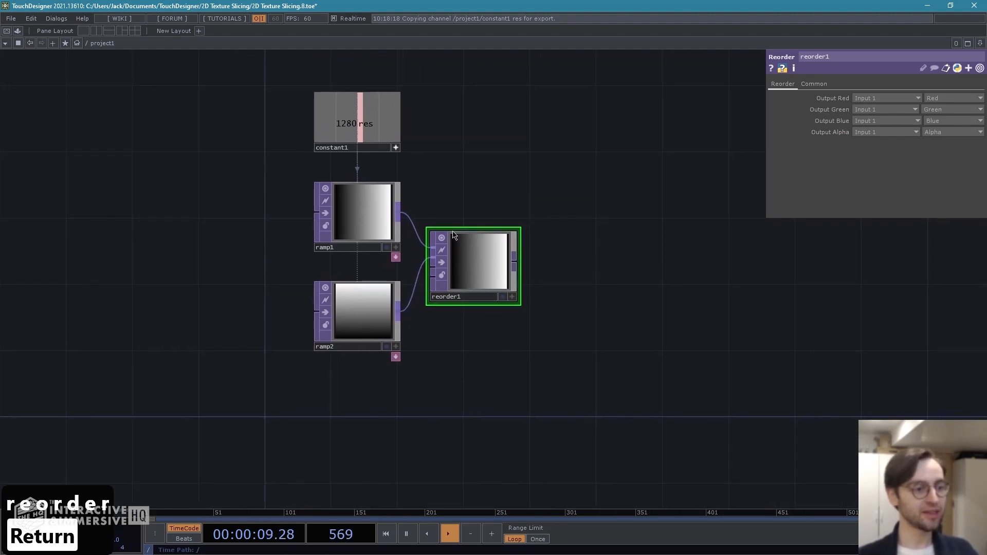
click(888, 109)
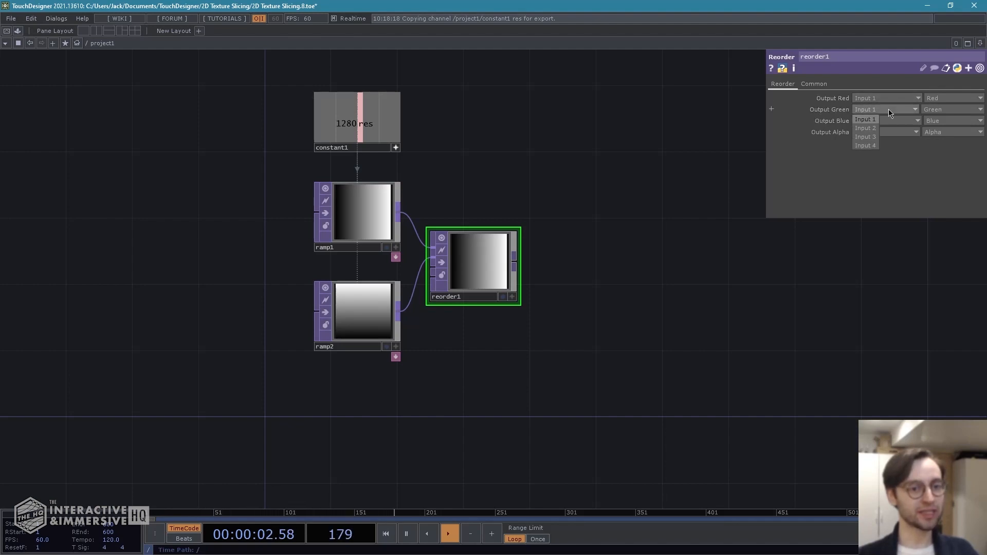
click(862, 129)
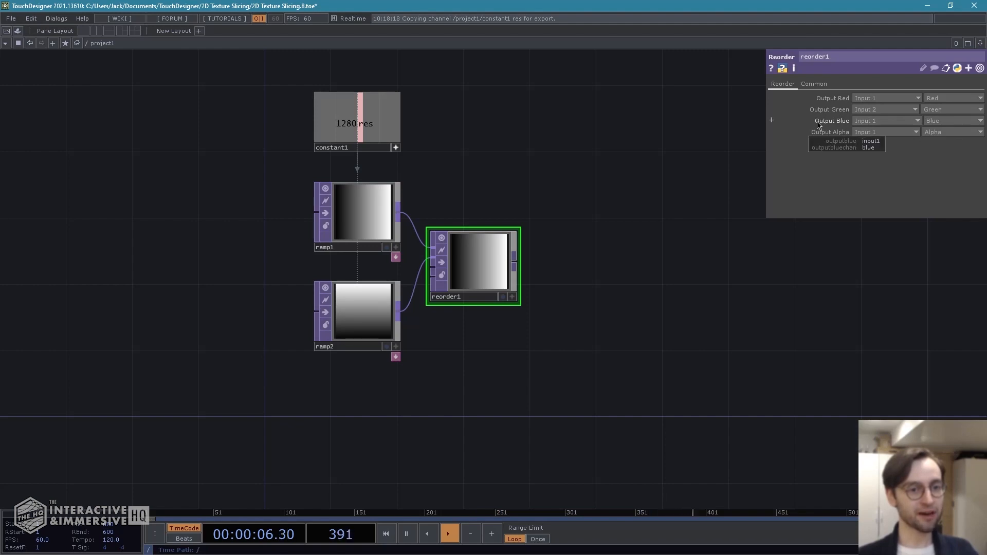
click(956, 118)
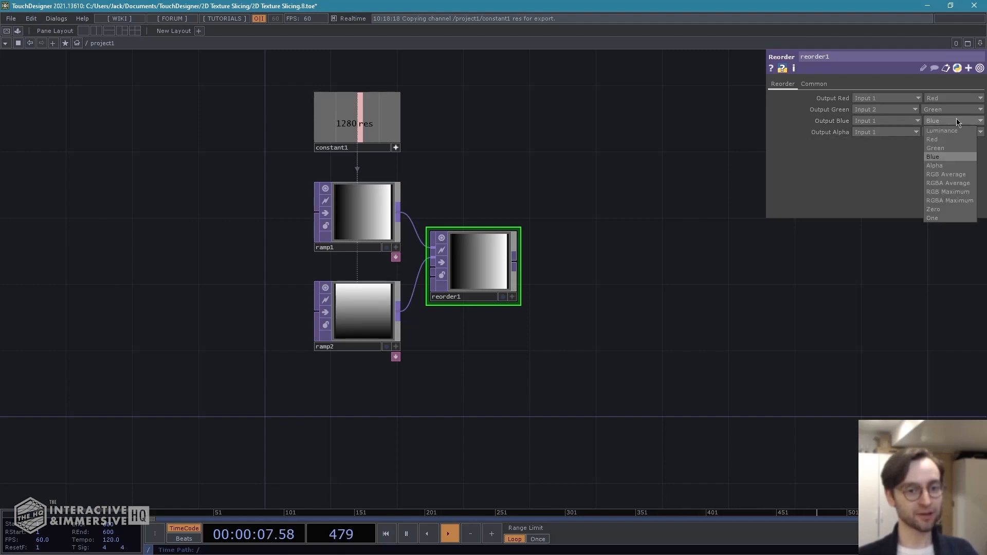
click(933, 208)
- Set the Reorder TOP's pixel format to 32-bit float (RGBA)
click(813, 84)
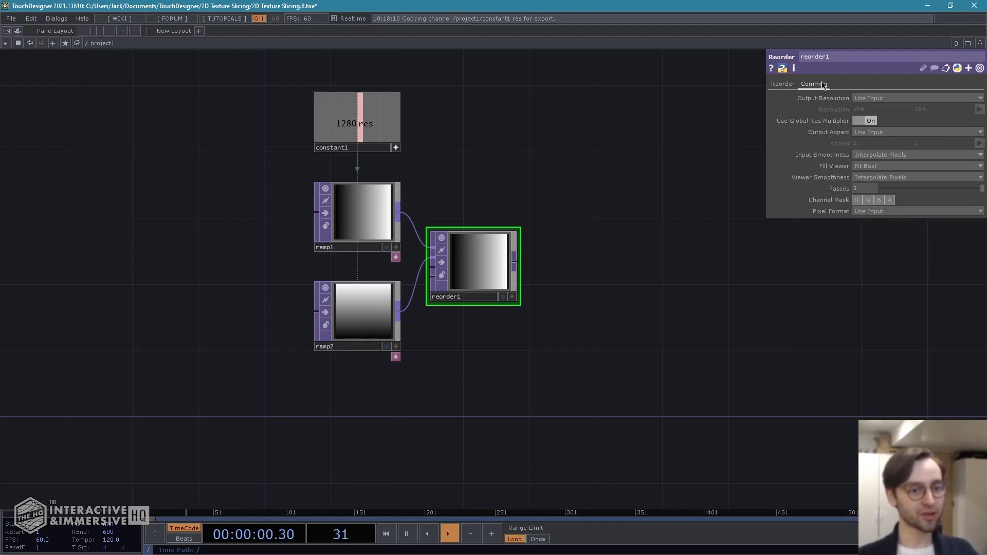
click(890, 211)
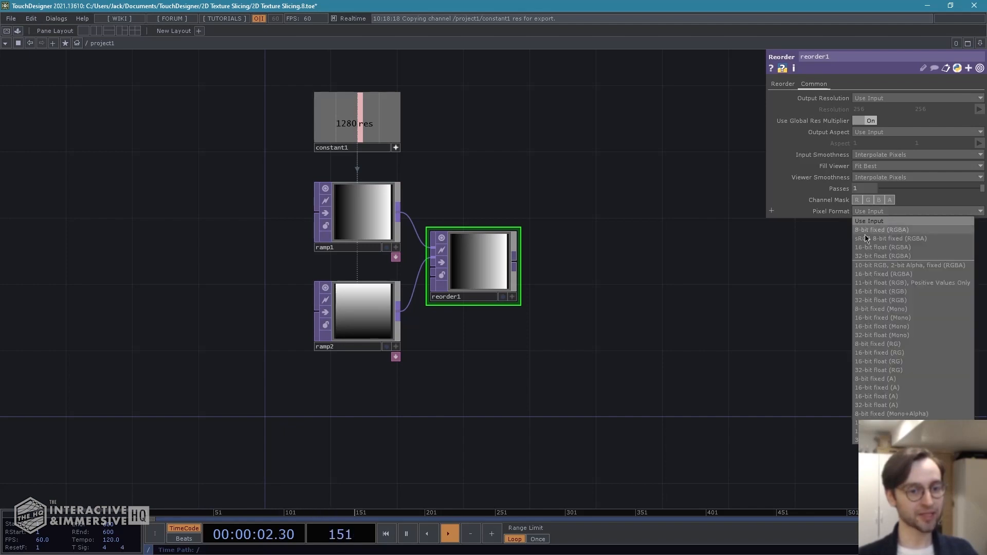
click(865, 256)
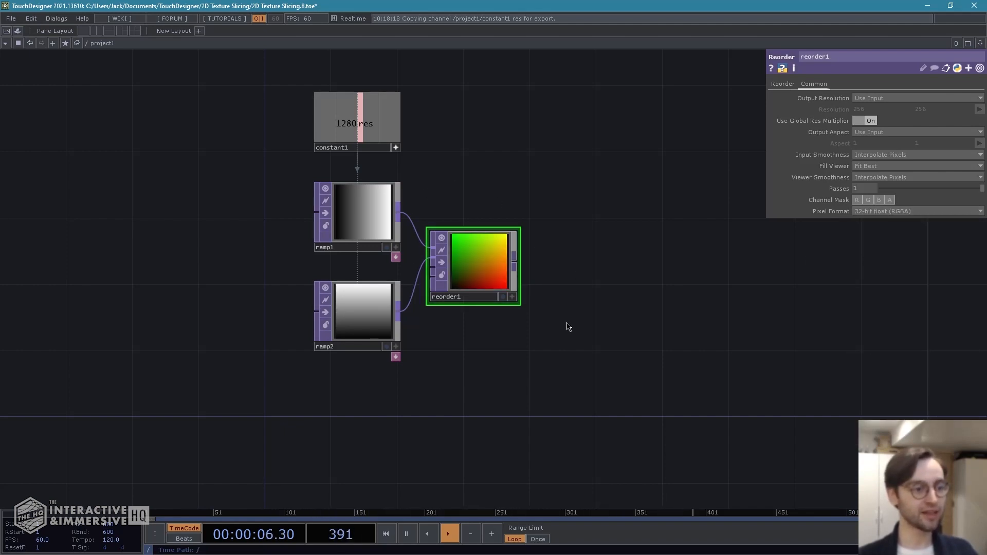
- Append a Null TOP to the Reorder TOP's output
key(alt+n)
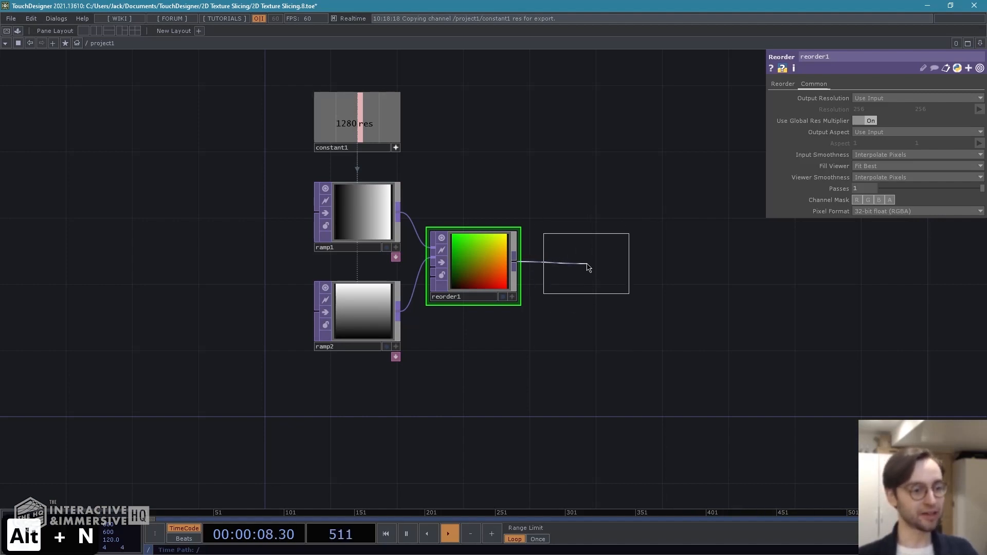
click(590, 270)
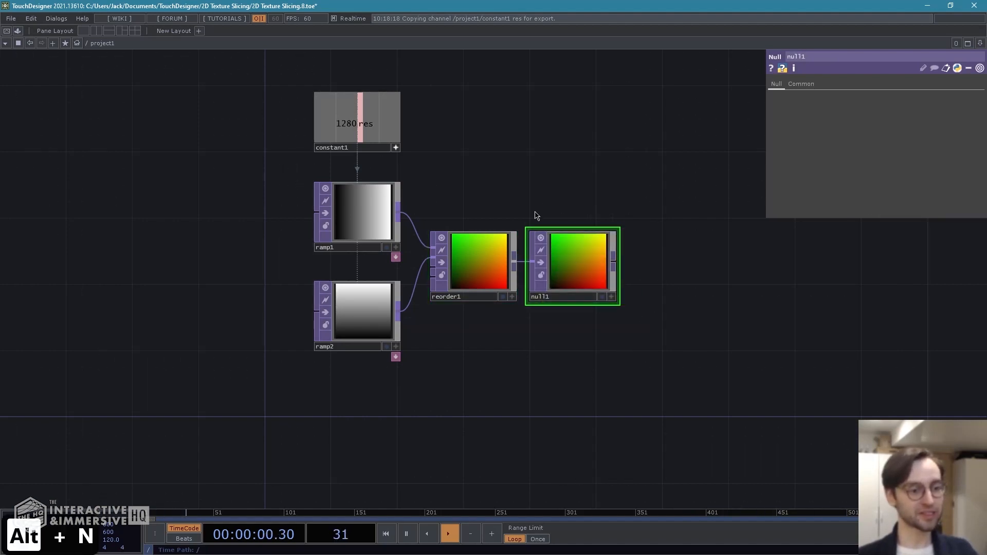
drag(623, 346, 516, 328)
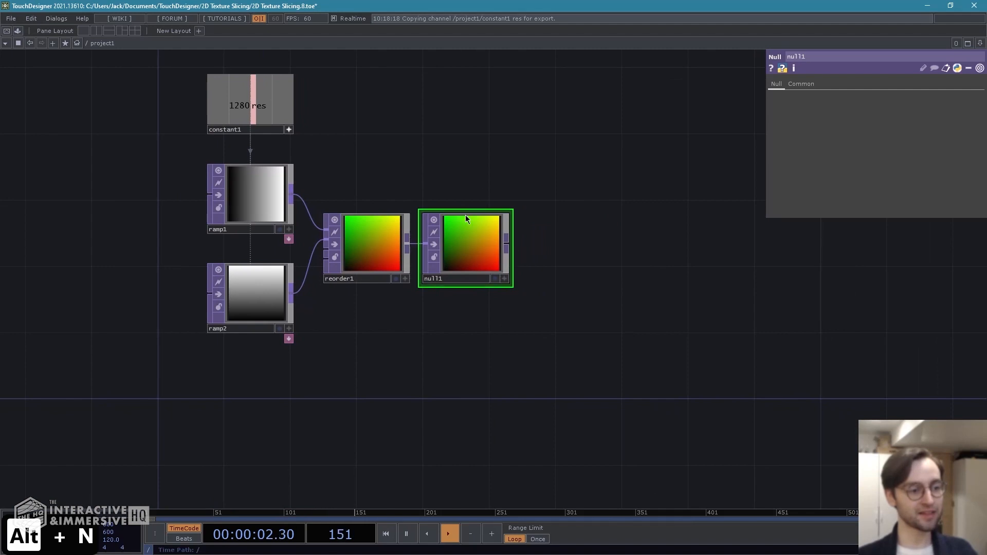
scroll(514, 298, down, 1)
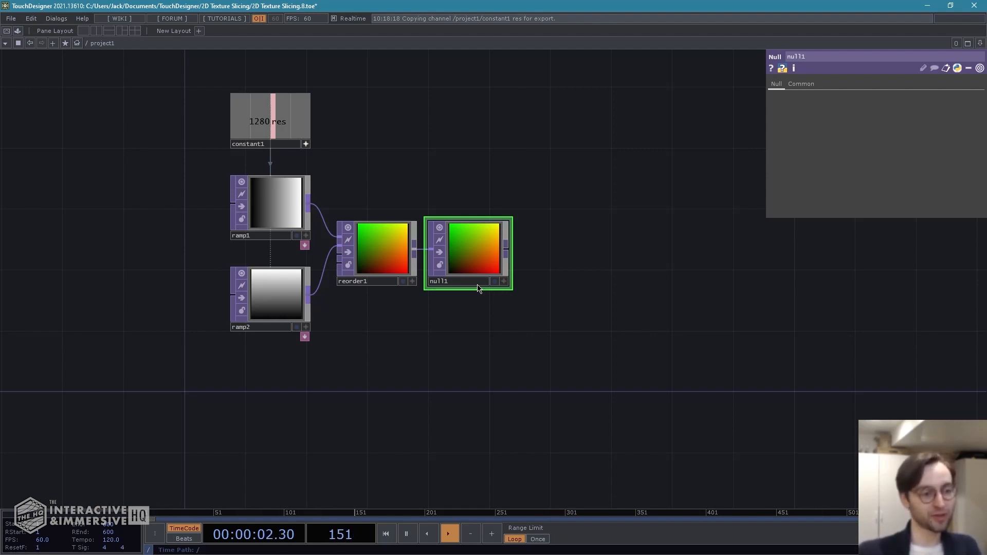
drag(569, 294, 507, 299)
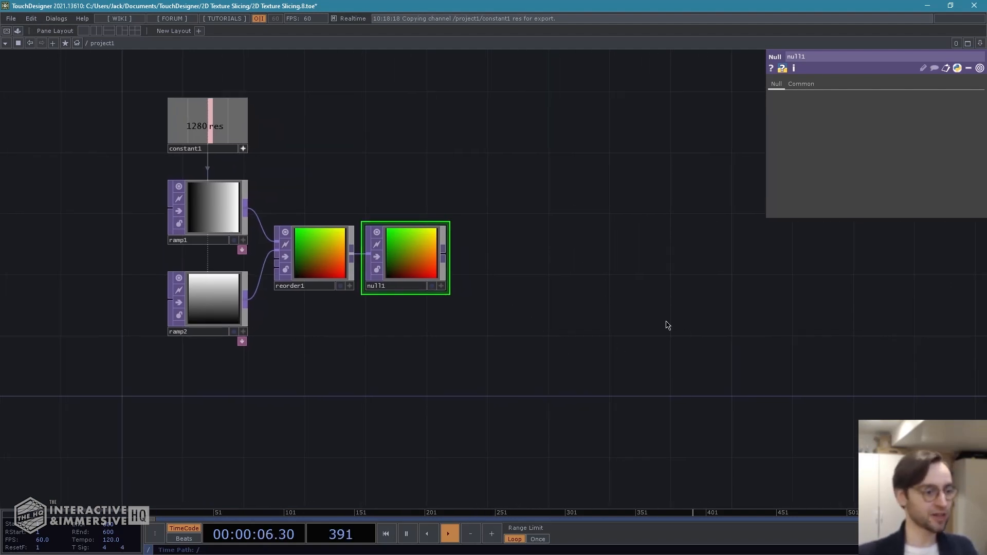
- Append a Feedback TOP to null1's output and place it in line beside the null
right_click(444, 255)
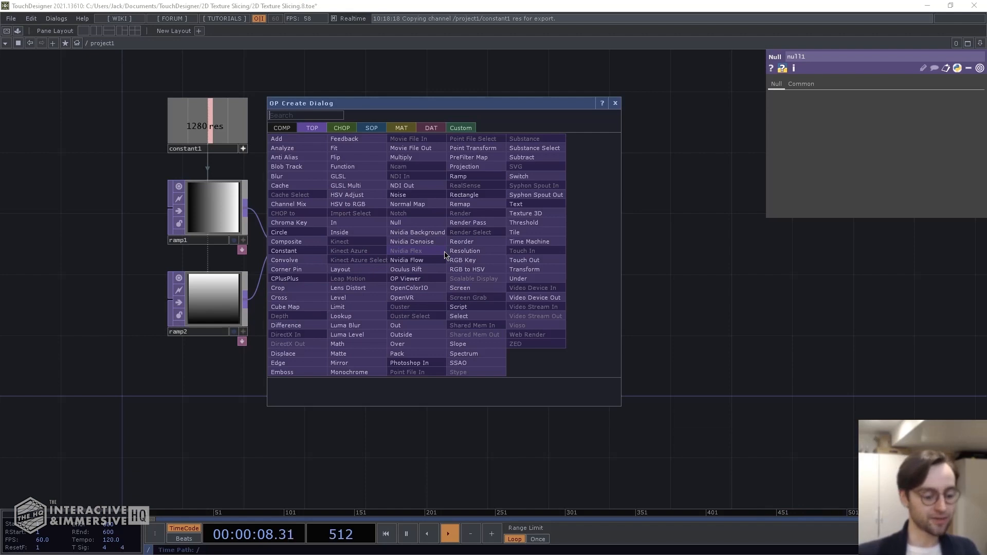
text(feedback)
key(Return)
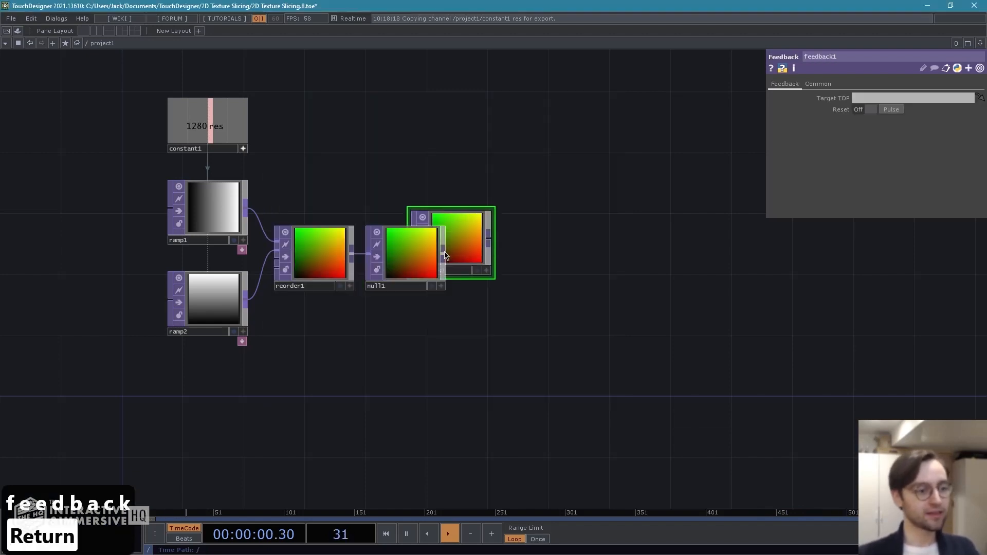
click(546, 263)
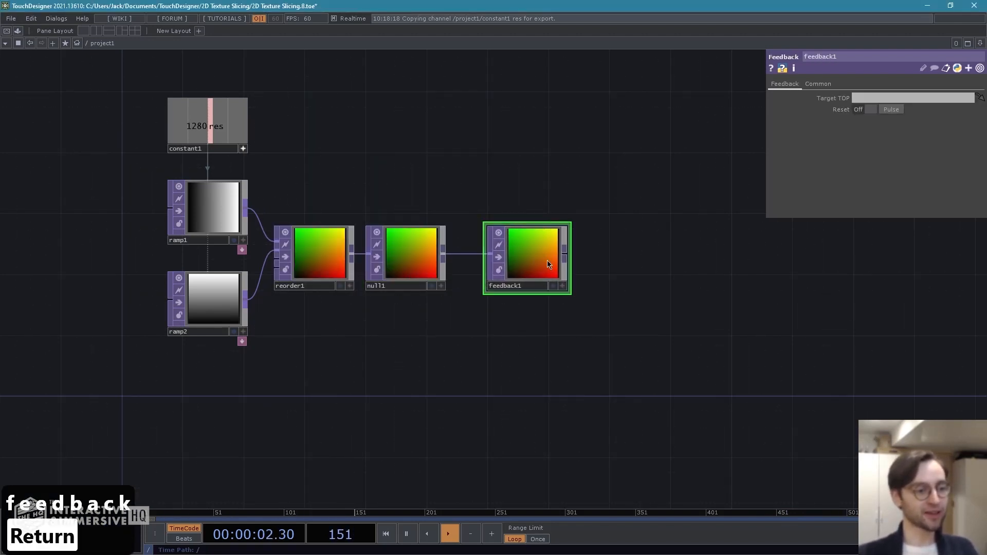
- Add a Keyboard In CHOP directly above the Feedback TOP
key(Tab)
key(Tab)
text(keyboard)
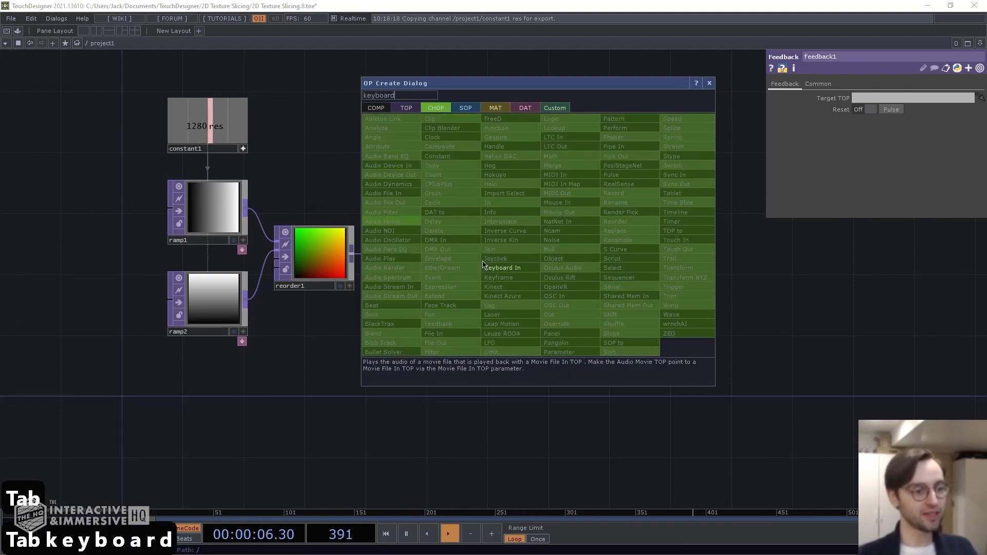
click(502, 267)
click(542, 177)
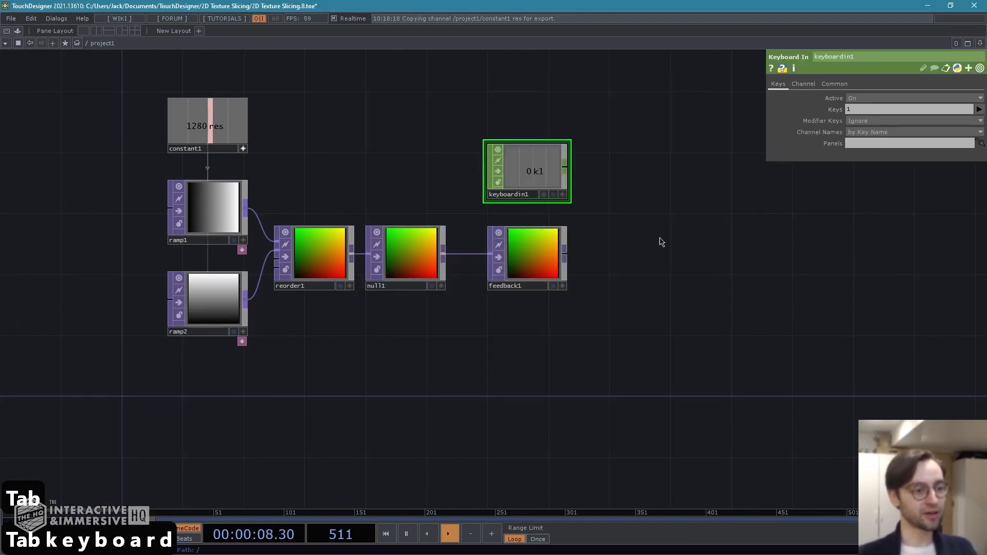
- Export the Keyboard In CHOP's k1 channel to the Feedback TOP's Reset parameter
scroll(617, 229, up, 5)
click(462, 275)
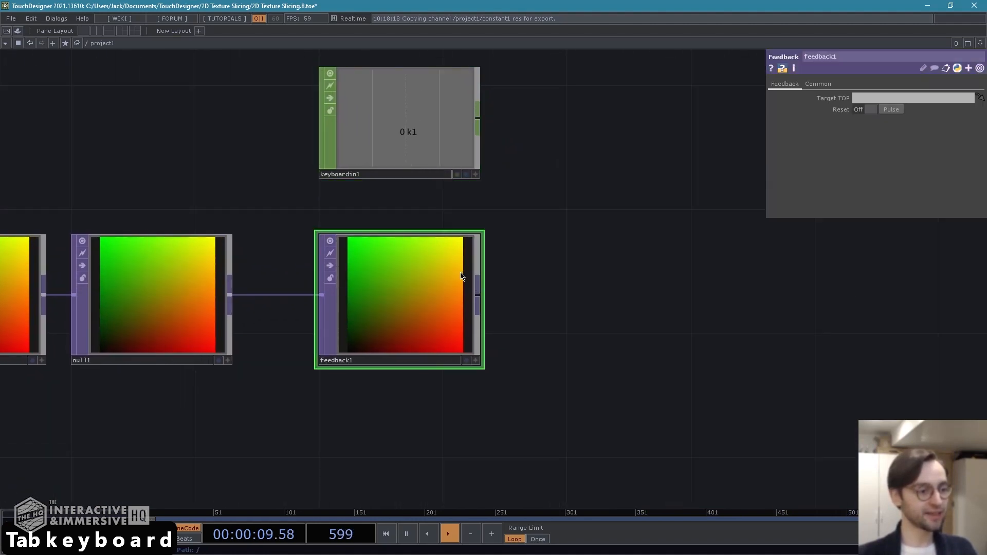
click(475, 174)
drag(403, 140, 867, 109)
click(877, 107)
drag(331, 128, 894, 110)
click(902, 114)
click(474, 176)
- Append a Displace TOP to feedback1's output, placed well apart from it on roughly the same row
scroll(671, 278, down, 4)
drag(671, 281, 501, 237)
scroll(476, 244, down, 2)
drag(433, 256, 407, 262)
scroll(407, 262, down, 2)
drag(526, 261, 530, 308)
scroll(452, 332, down, 4)
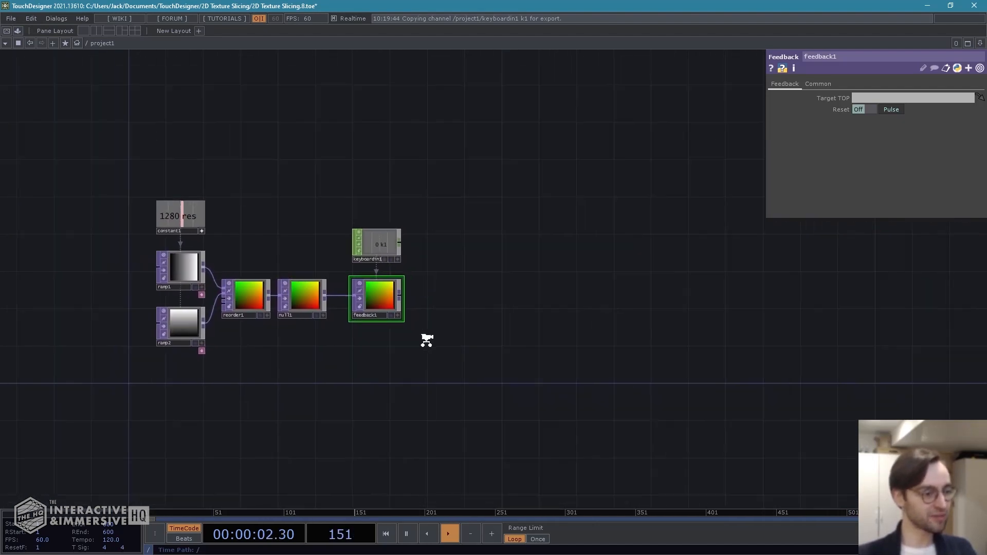
right_click(410, 306)
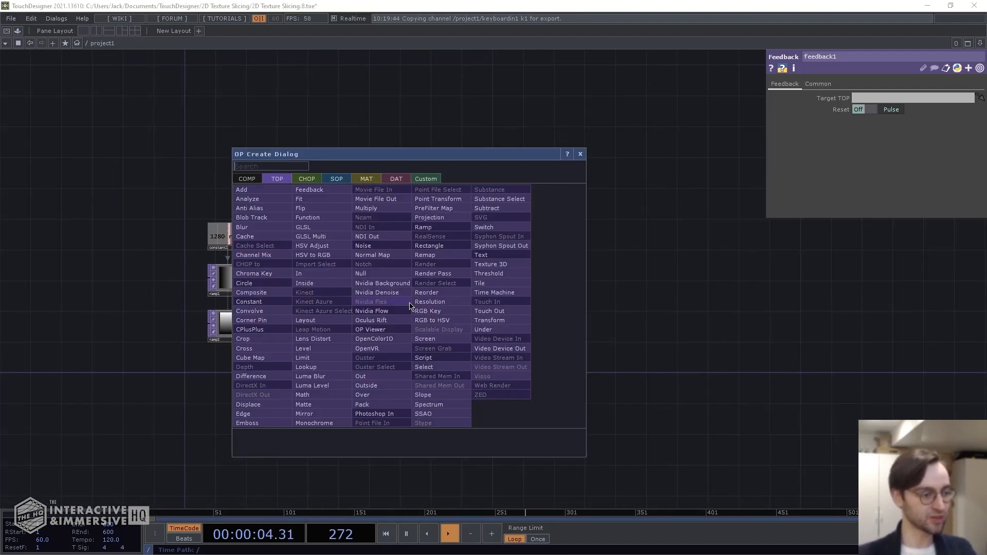
text(dis)
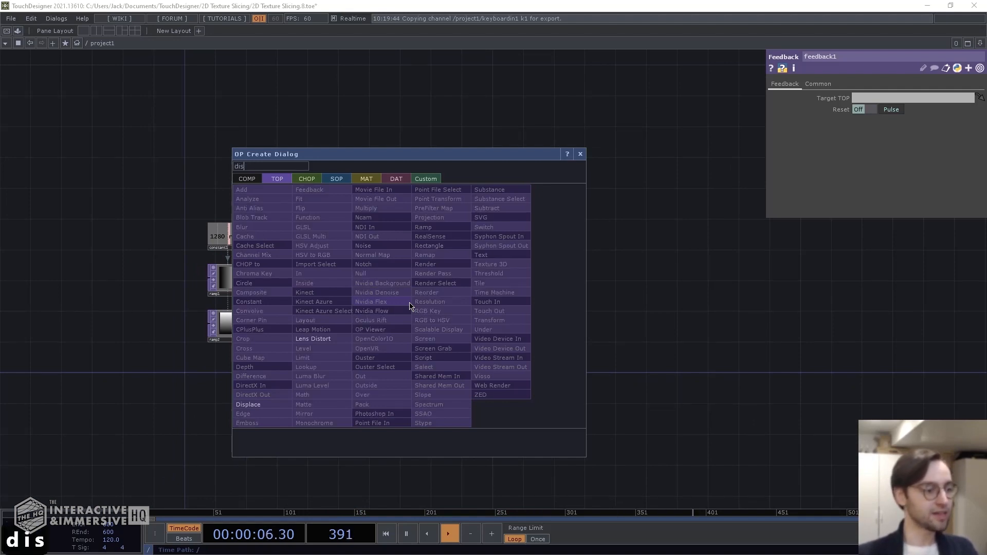
text(place)
key(Return)
click(693, 307)
drag(694, 308, 762, 317)
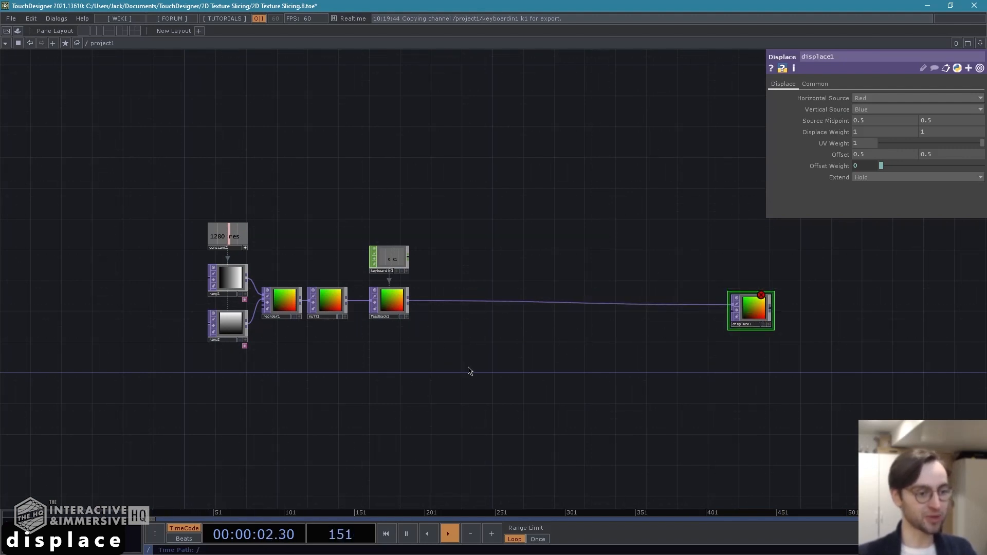
scroll(503, 357, up, 3)
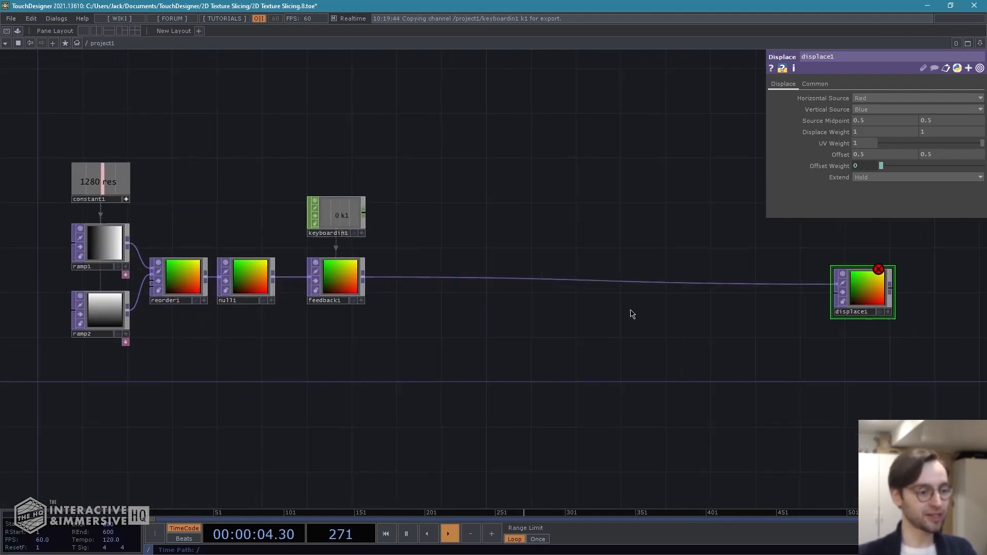
drag(852, 279, 852, 272)
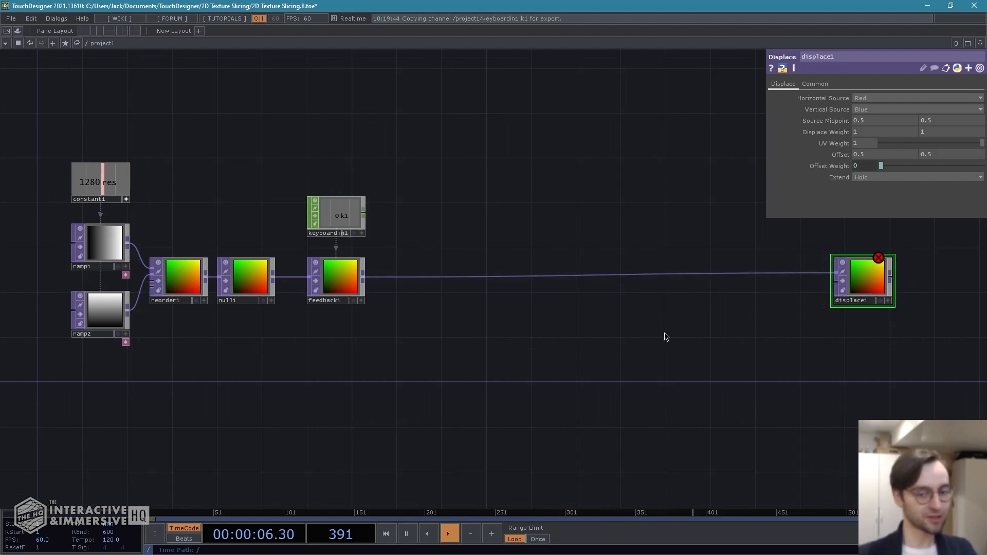
- Duplicate ramp1 and ramp2 together and place the copies below the wire between the Feedback and Displace TOPs
drag(614, 344, 663, 310)
drag(492, 314, 512, 320)
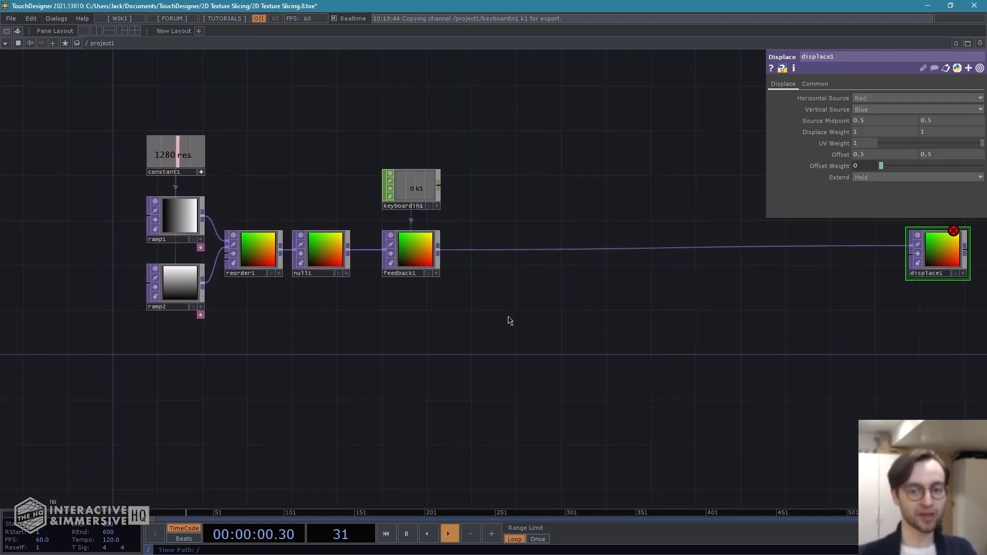
right_drag(210, 333, 125, 186)
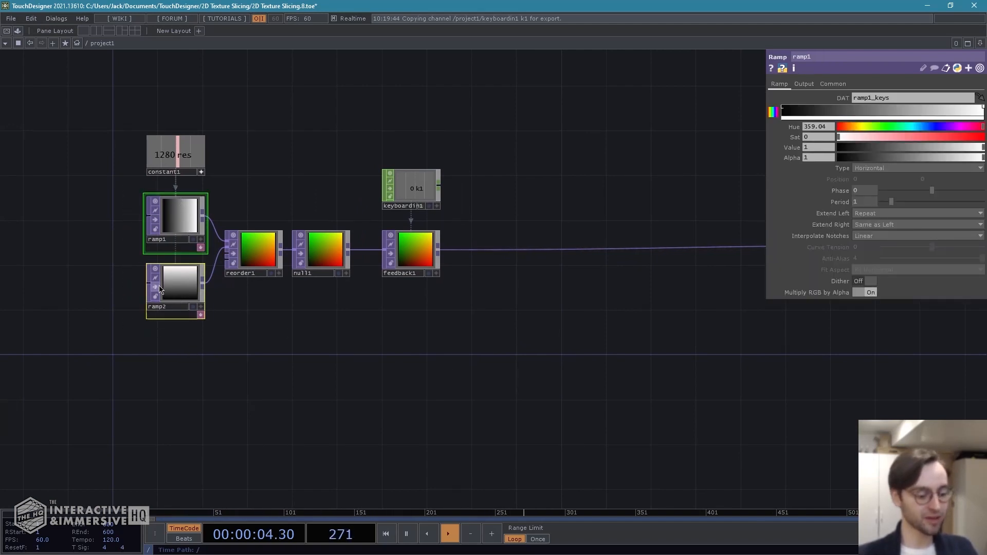
key(ctrl+c)
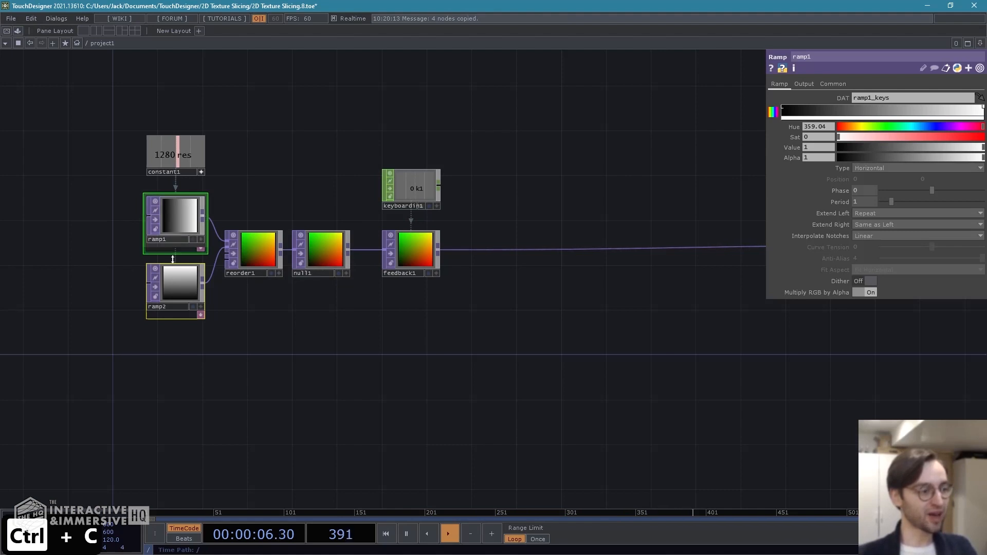
drag(480, 348, 408, 346)
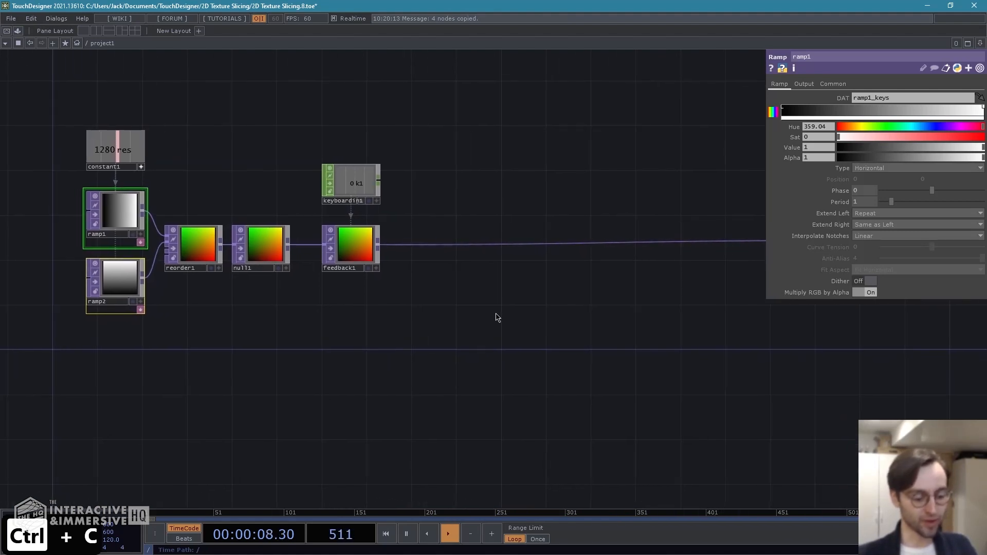
key(ctrl+v)
drag(489, 235, 468, 327)
click(605, 366)
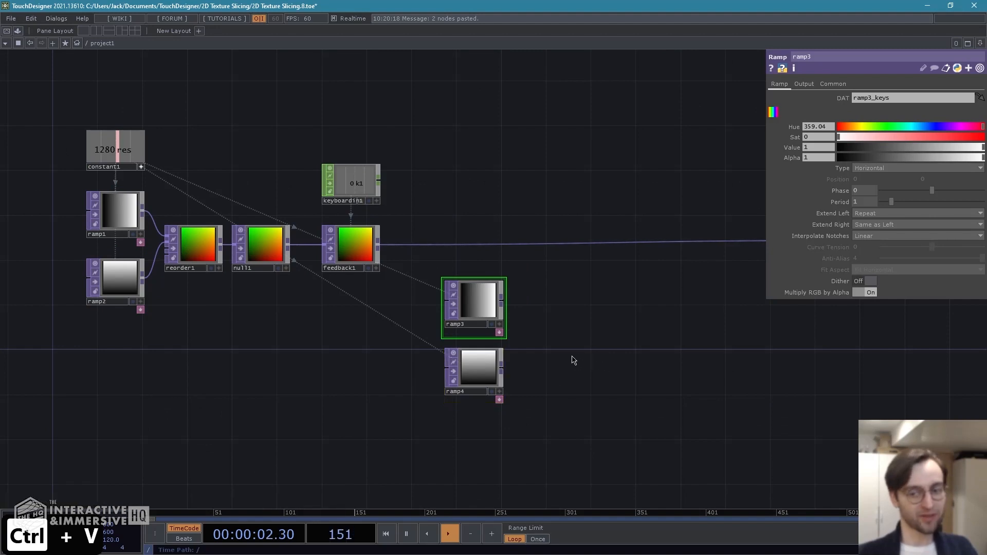
- Set the Period of both copied ramps, ramp3 and ramp4, to 0.5
scroll(663, 361, up, 3)
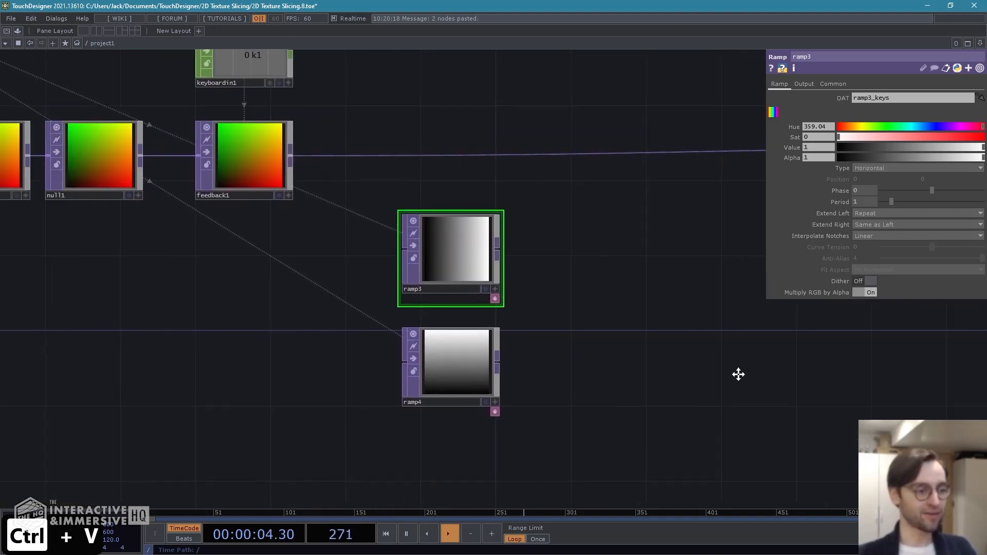
scroll(739, 374, down, 2)
scroll(712, 390, up, 4)
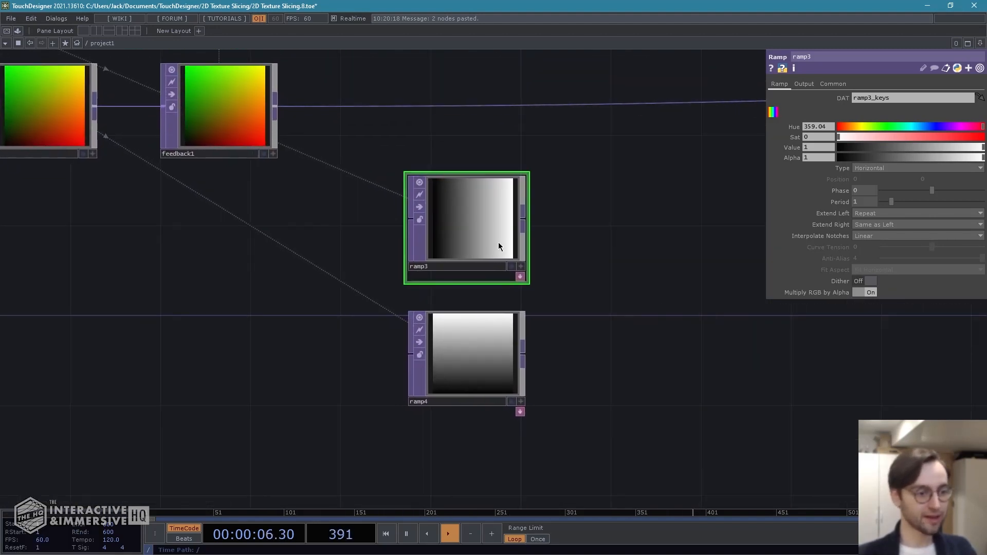
drag(601, 236, 533, 238)
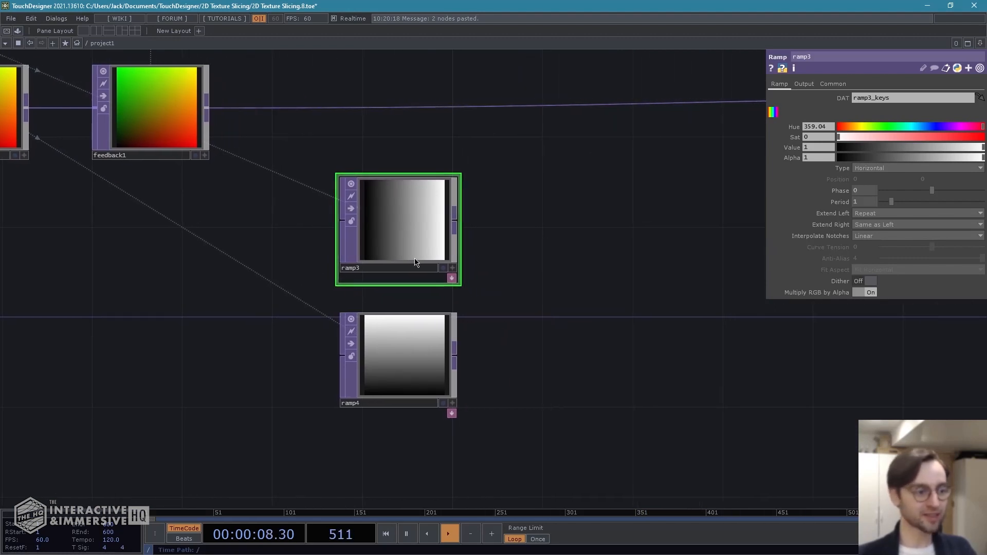
right_drag(313, 223, 476, 373)
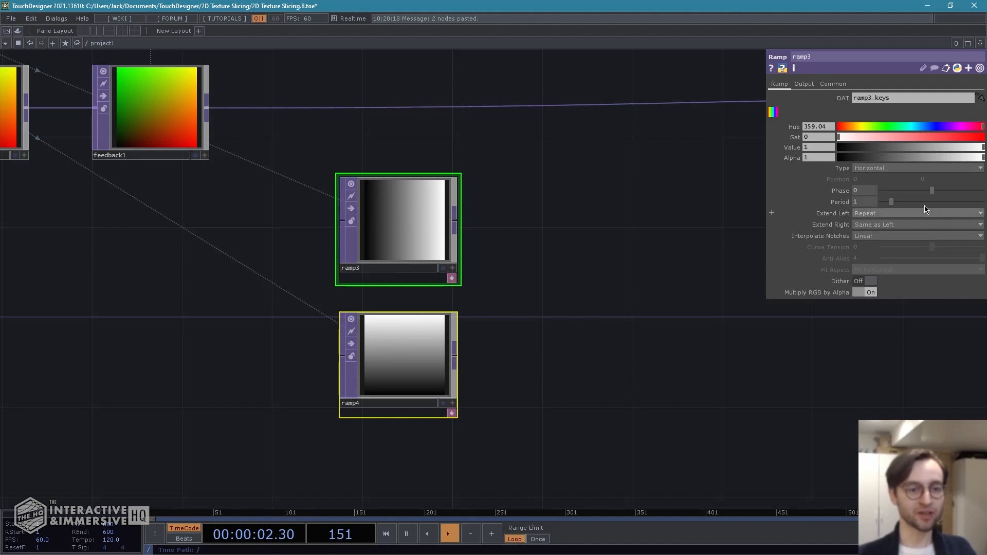
text(0.5)
key(Return)
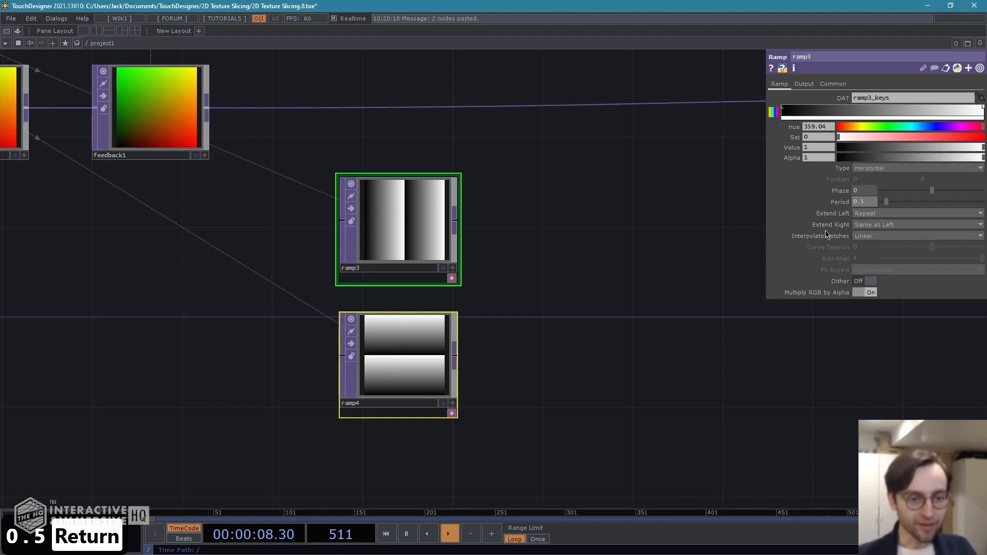
- Set Extend Left to Mirror and Interpolate Notches to Ease-in, Ease-out on both ramp3 and ramp4
click(894, 211)
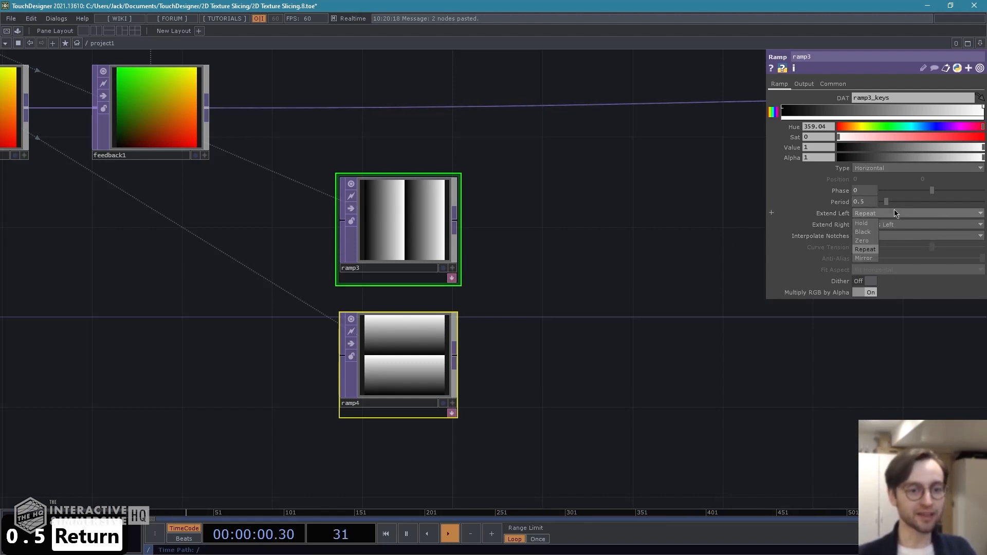
click(865, 258)
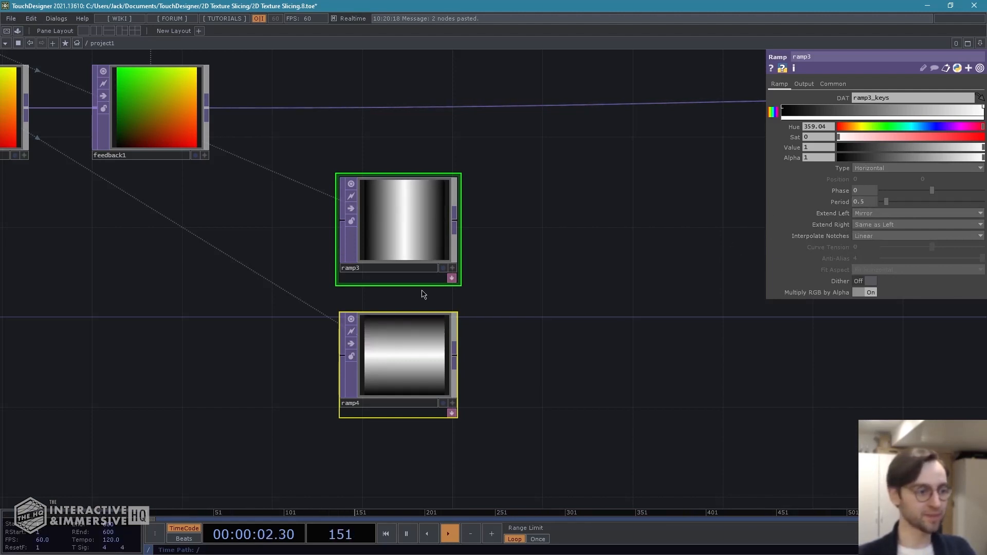
drag(599, 367, 572, 369)
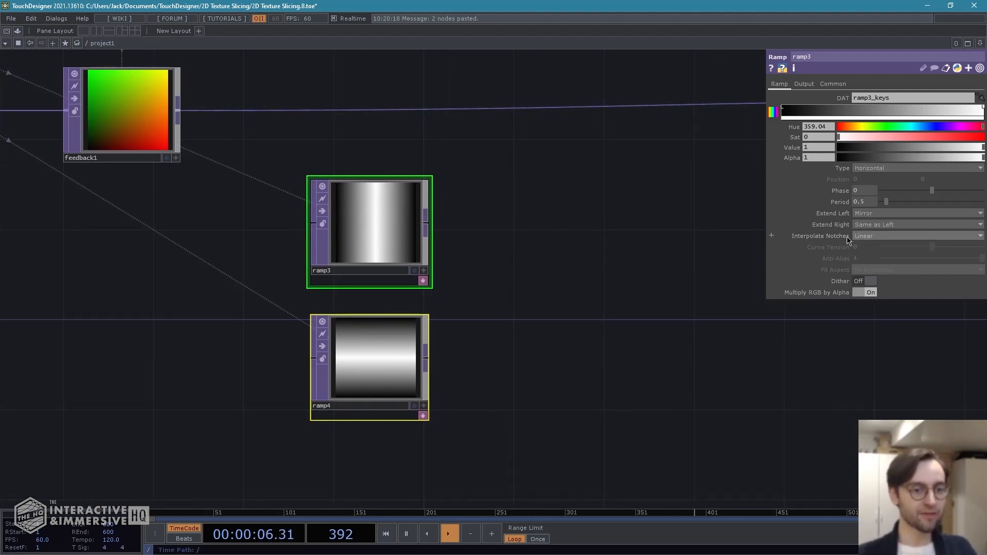
click(868, 236)
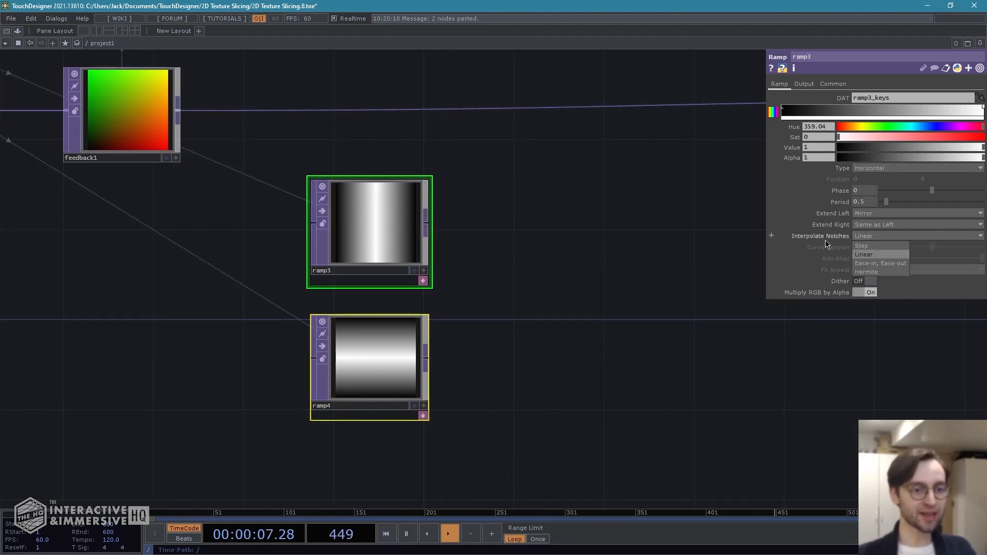
click(877, 264)
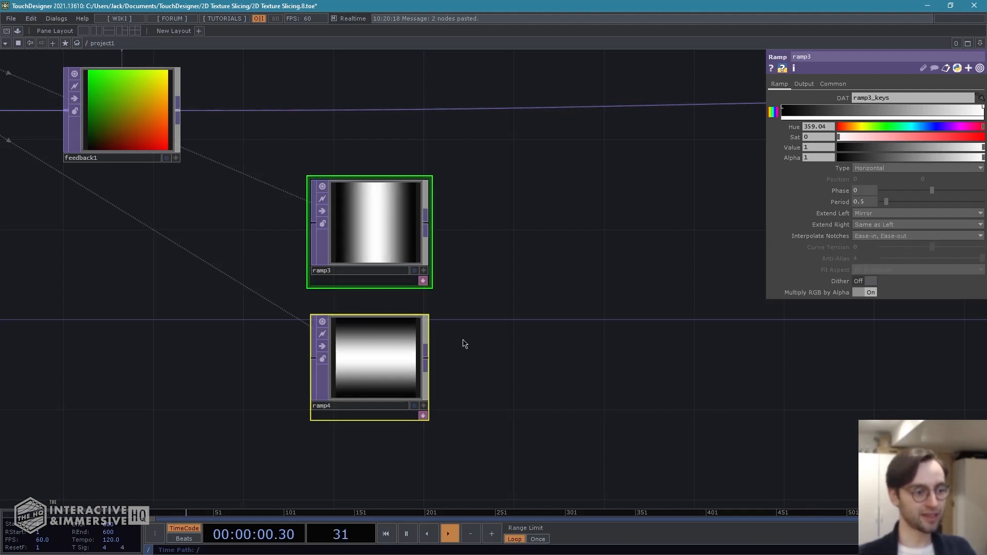
- Add a Noise TOP beside ramp3
scroll(487, 342, down, 2)
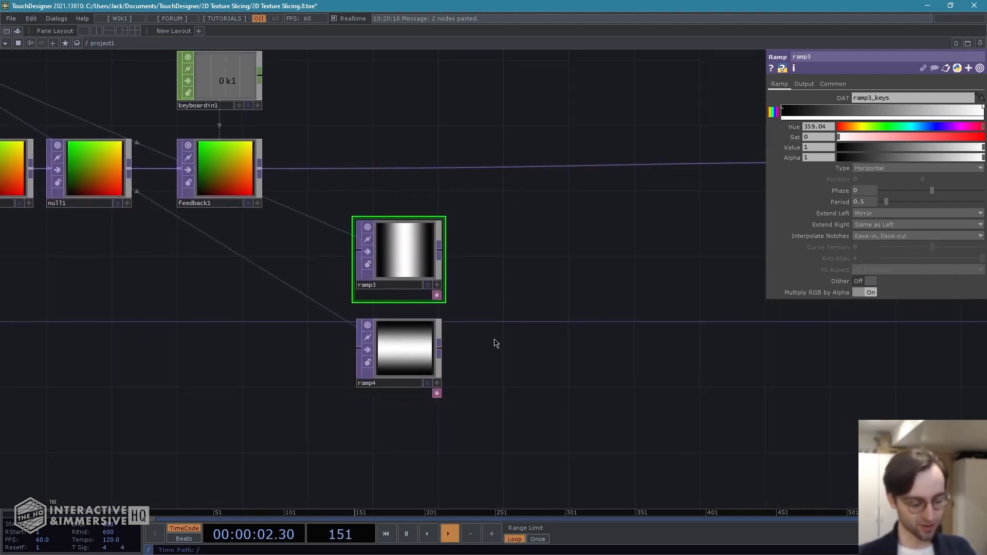
key(Tab)
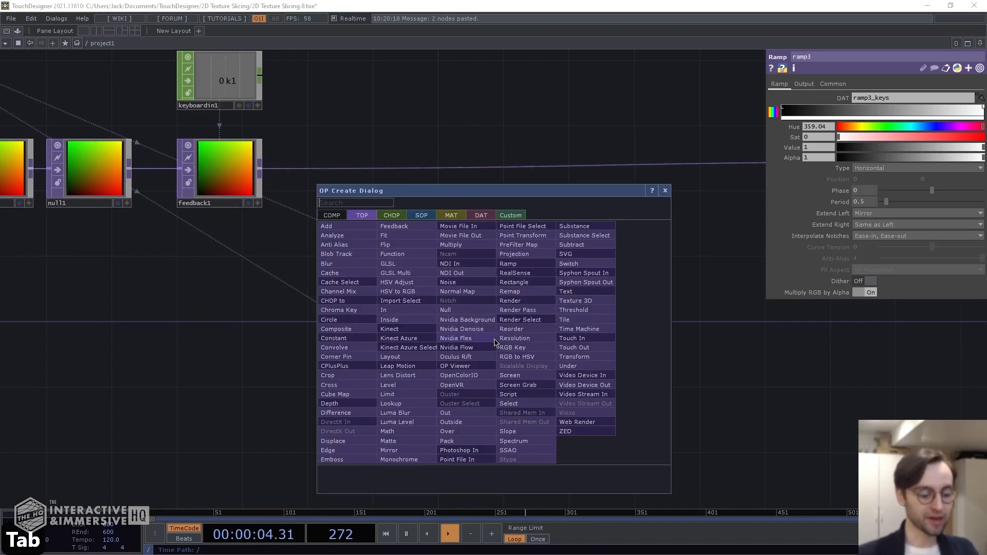
text(noise)
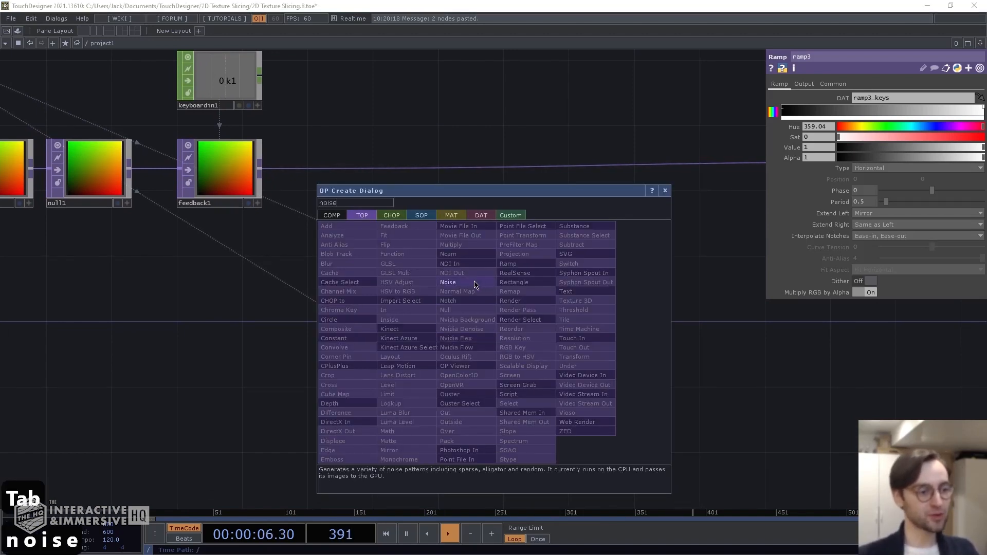
click(453, 282)
click(510, 252)
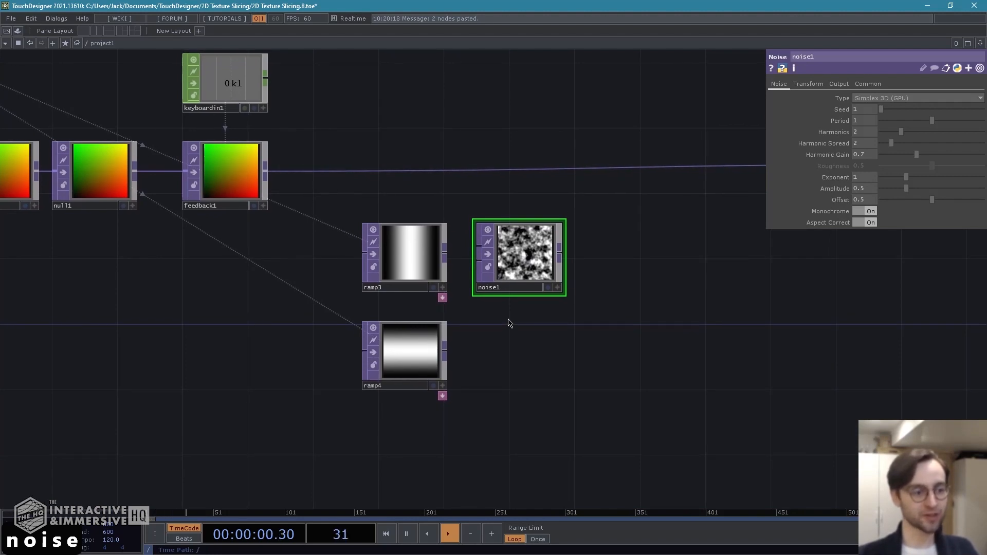
- Connect ramp3 to noise1's second input and duplicate the Noise TOP below it
scroll(516, 325, up, 3)
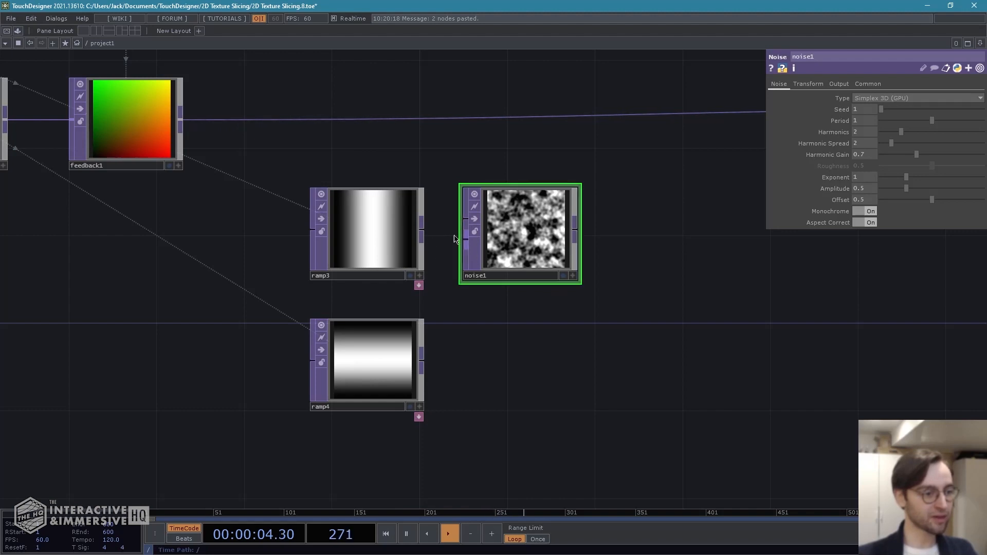
drag(422, 235, 547, 259)
key(ctrl+c)
key(ctrl+v)
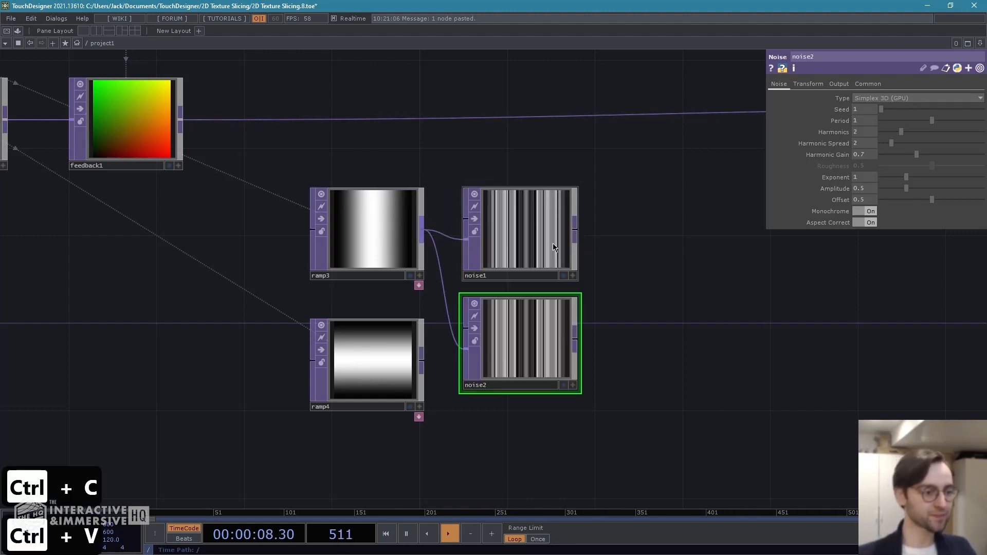
- Place noise2 beside ramp4, connect ramp4 to its second input, and check the operator's texture info
click(524, 360)
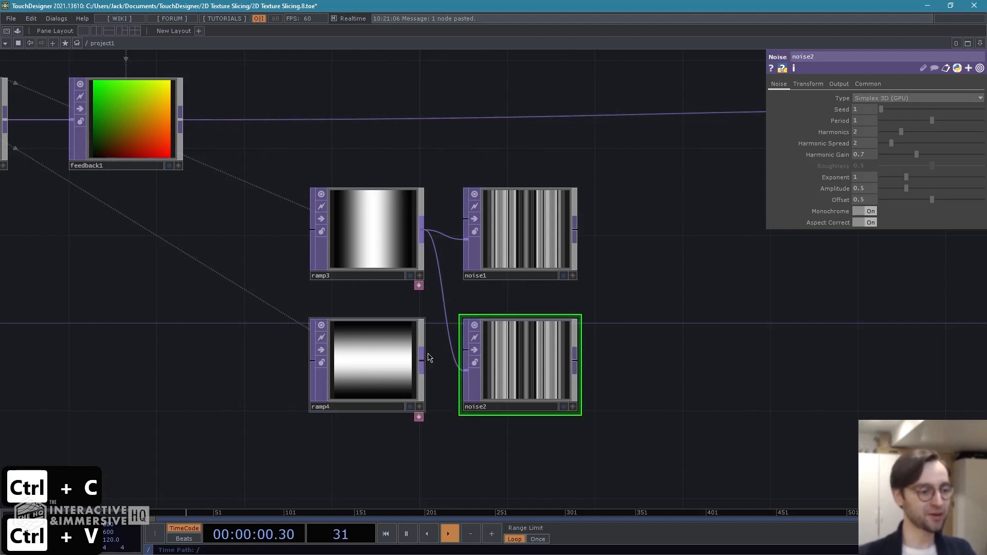
drag(422, 360, 469, 380)
middle_click(540, 354)
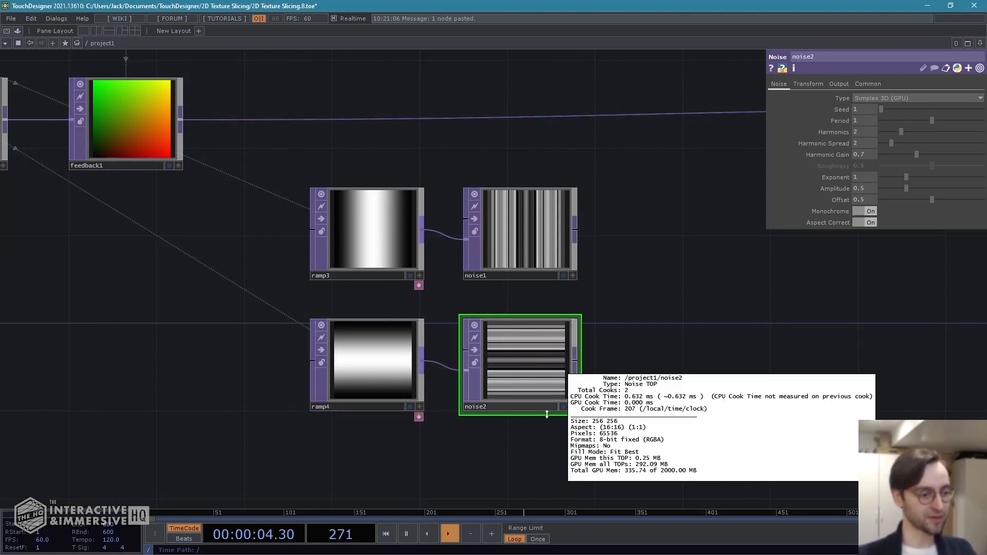
- Select noise1 and noise2 together and export constant1's res channel to both of their resolution values
drag(519, 463, 439, 473)
drag(545, 455, 425, 187)
scroll(597, 293, down, 3)
drag(582, 312, 635, 313)
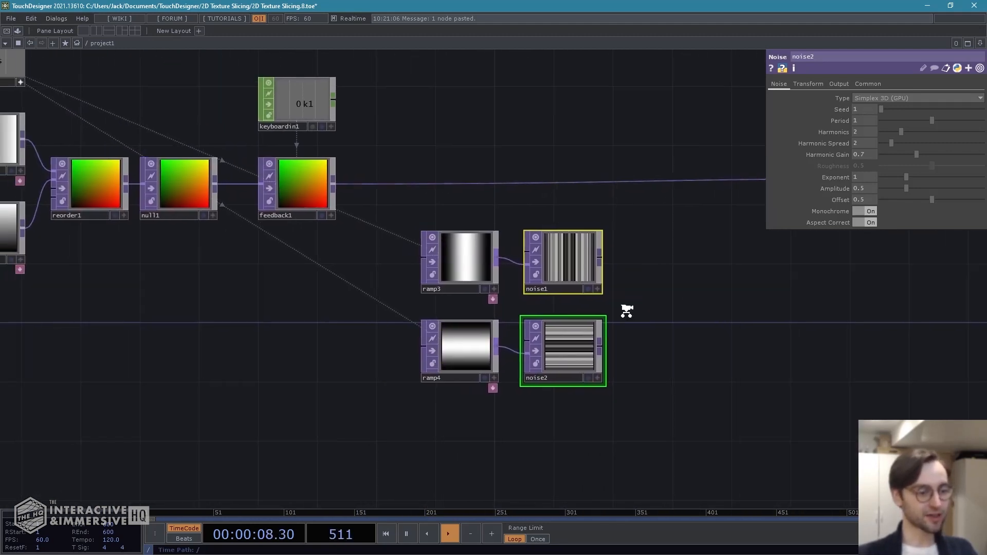
scroll(653, 314, down, 2)
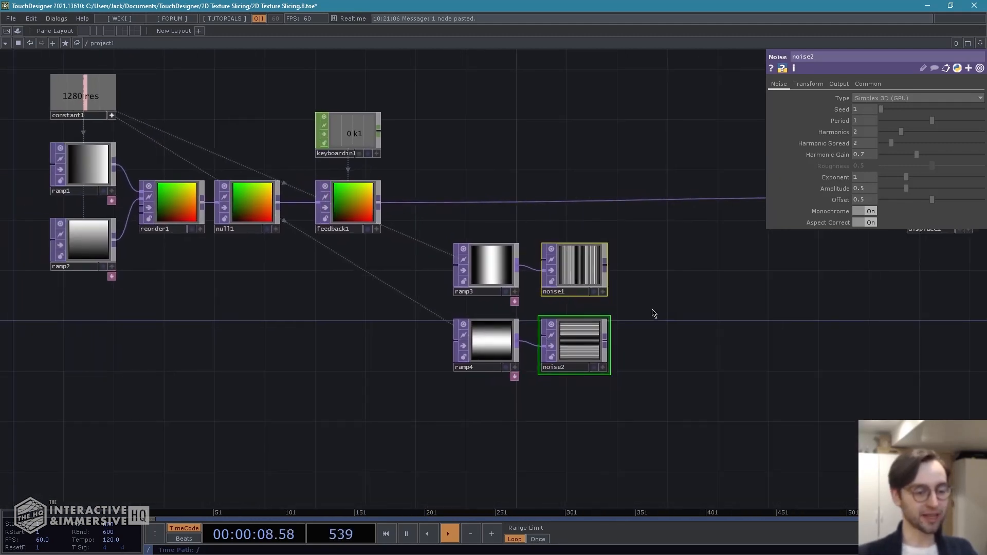
click(860, 83)
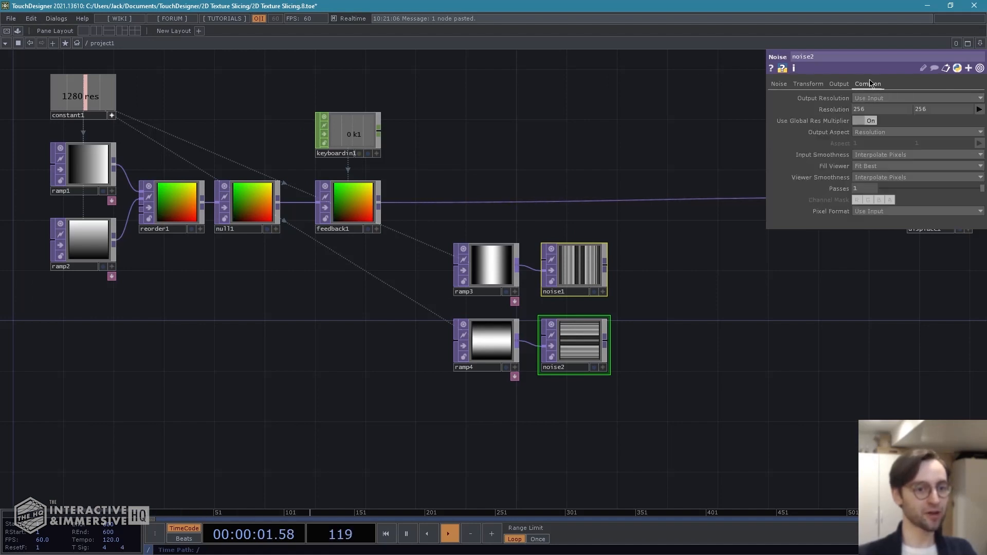
drag(72, 94, 843, 108)
click(844, 104)
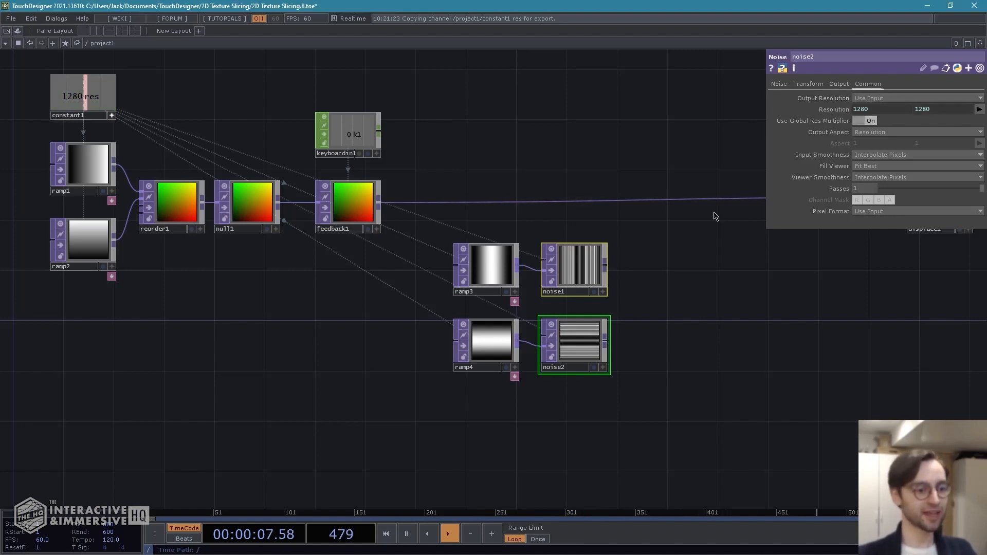
- Set both Noise TOPs to 32-bit float (Mono) pixel format, with Input Smoothness and Viewer Smoothness on Nearest Pixel
click(880, 212)
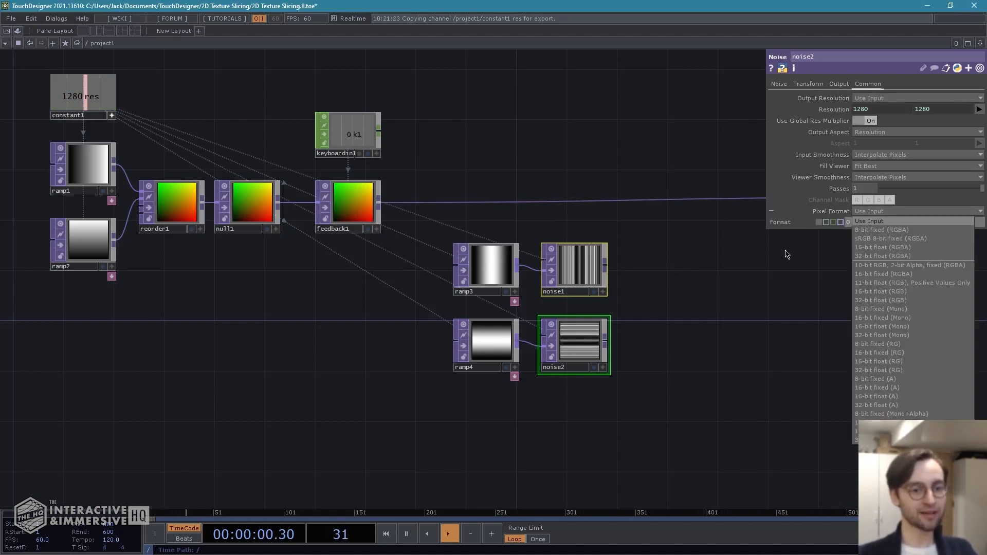
click(906, 337)
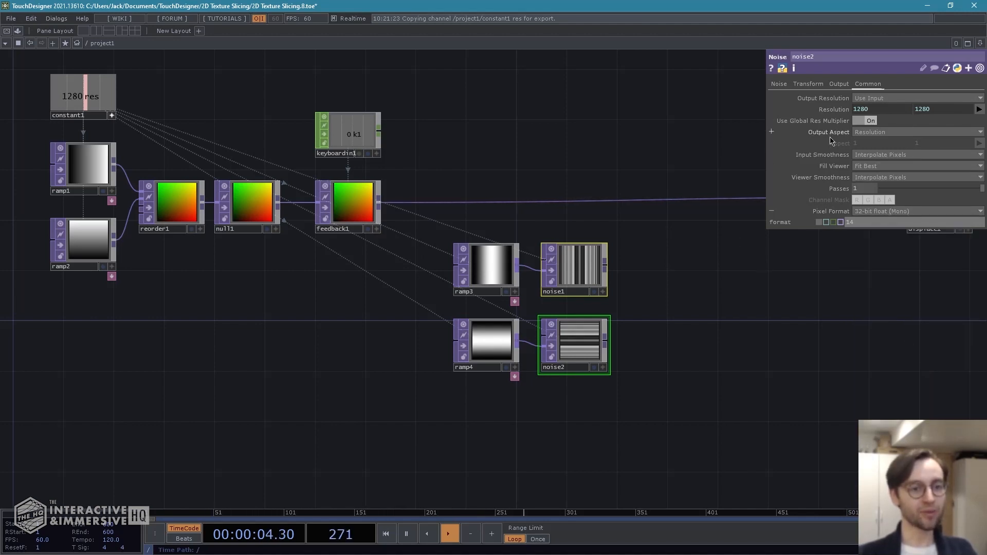
click(893, 156)
click(882, 165)
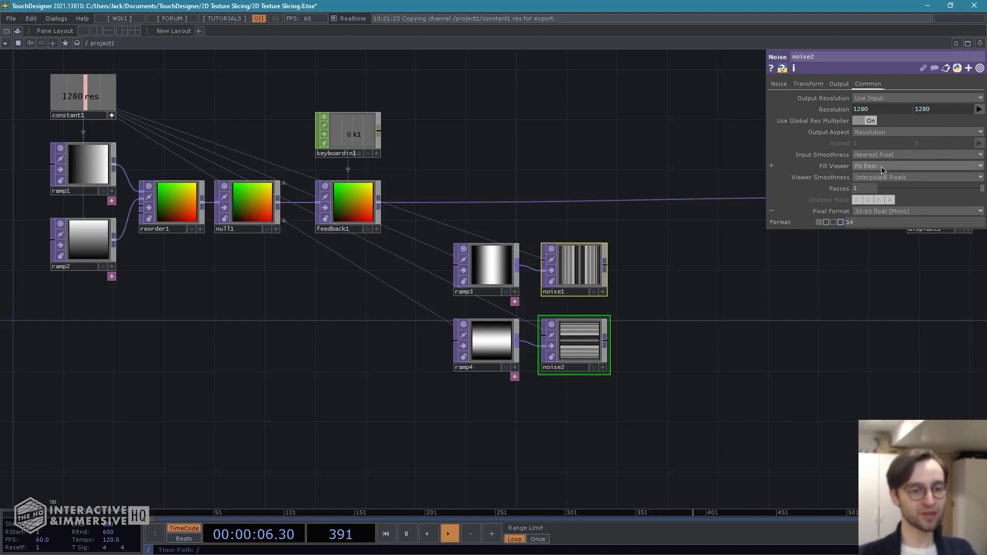
click(892, 177)
click(874, 187)
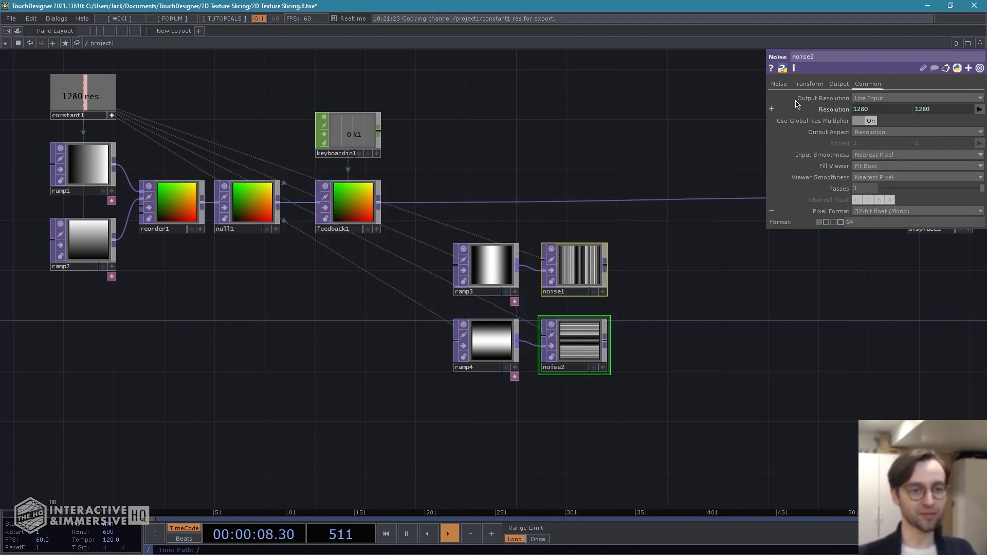
- Set the Period of both Noise TOPs to 11
click(776, 86)
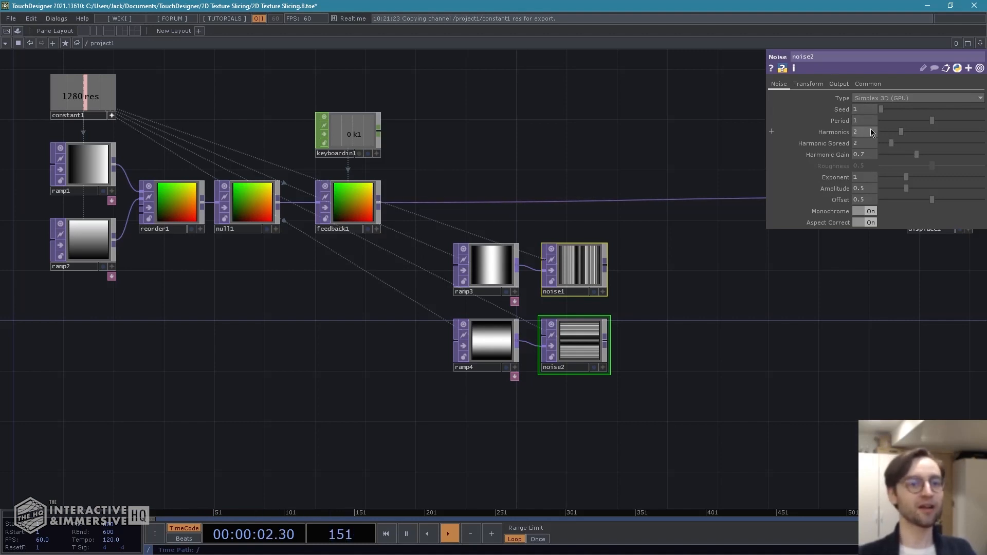
double_click(857, 123)
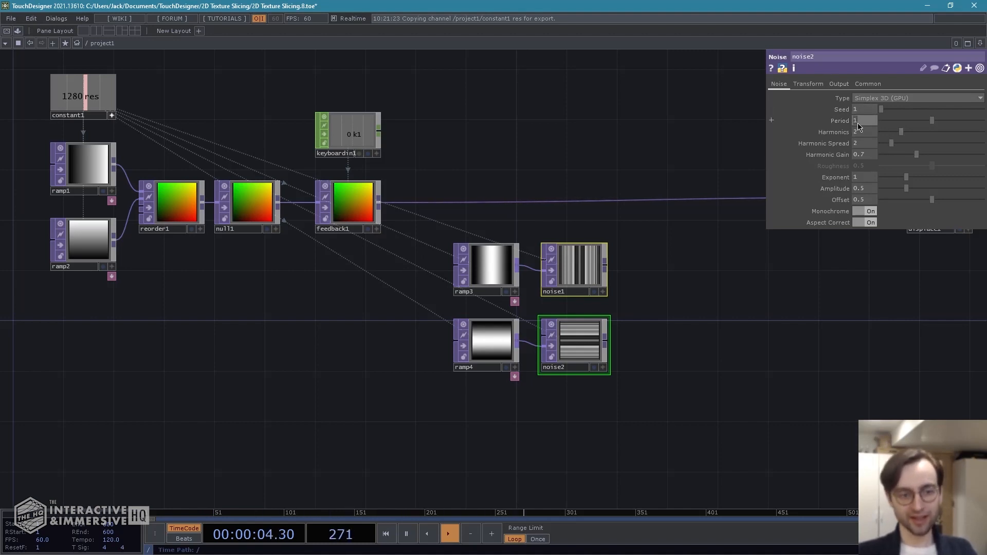
text(11)
key(Return)
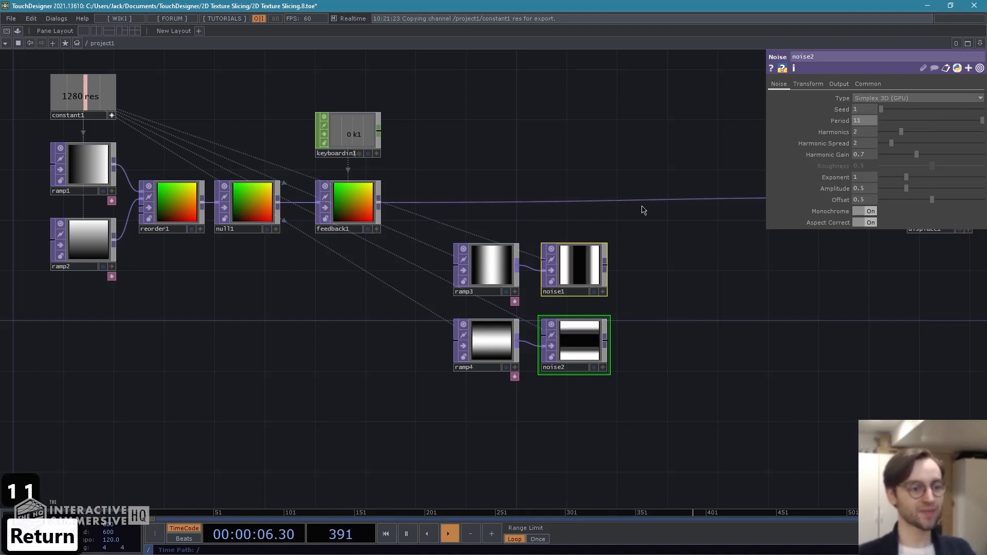
- Add a Limit TOP connected to noise1's output and line it up beside noise1
scroll(655, 388, up, 3)
middle_drag(655, 388, 714, 244)
drag(735, 201, 689, 289)
click(628, 359)
drag(739, 321, 654, 324)
middle_drag(654, 324, 615, 323)
drag(633, 297, 552, 267)
right_click(491, 202)
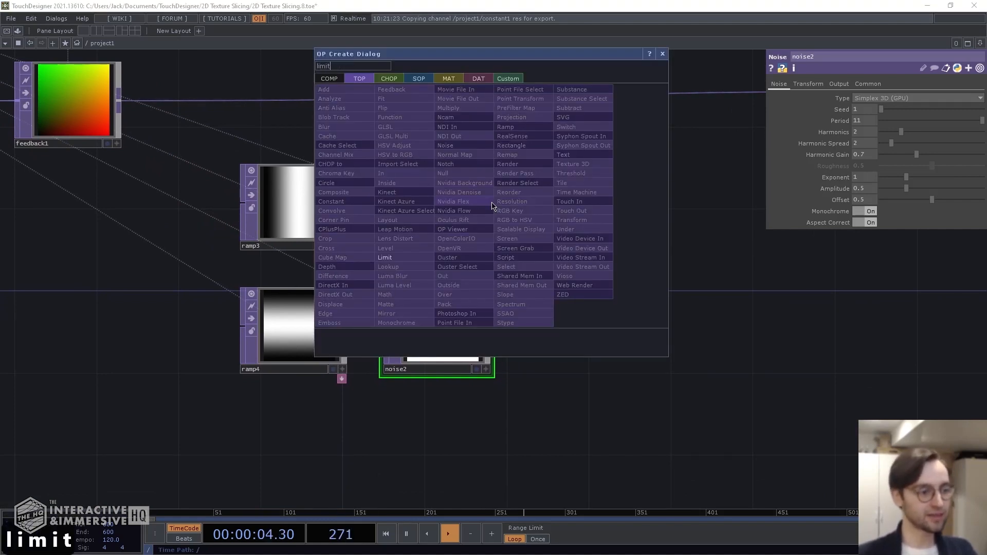
click(385, 257)
click(604, 211)
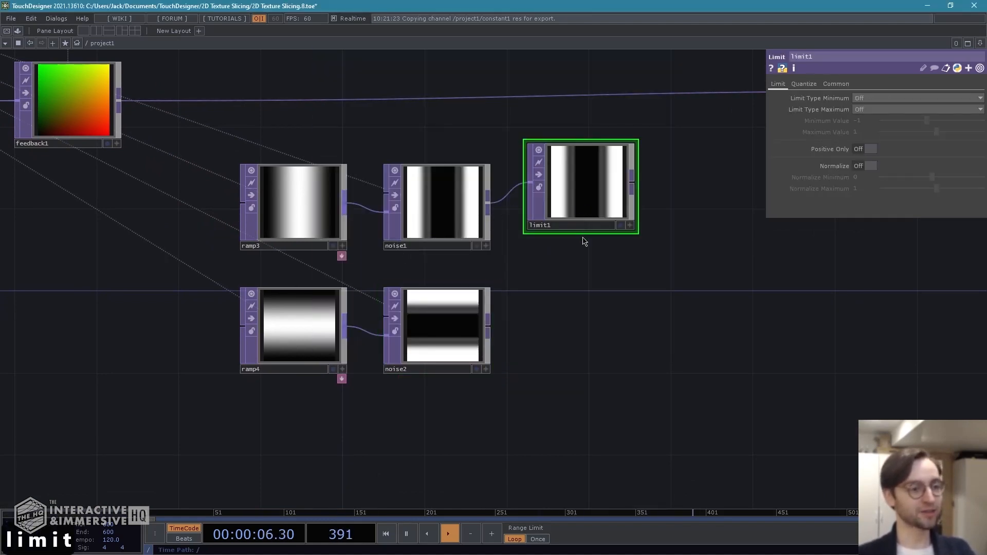
drag(604, 299, 537, 293)
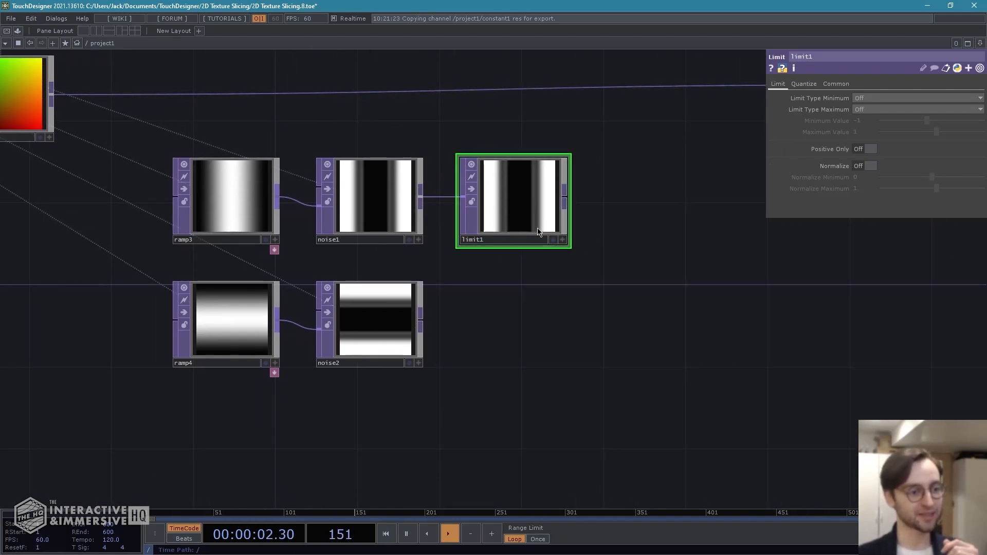
- Duplicate the Limit TOP, place the copy beside noise2 and connect noise2 to its input
key(ctrl+c)
key(ctrl+v)
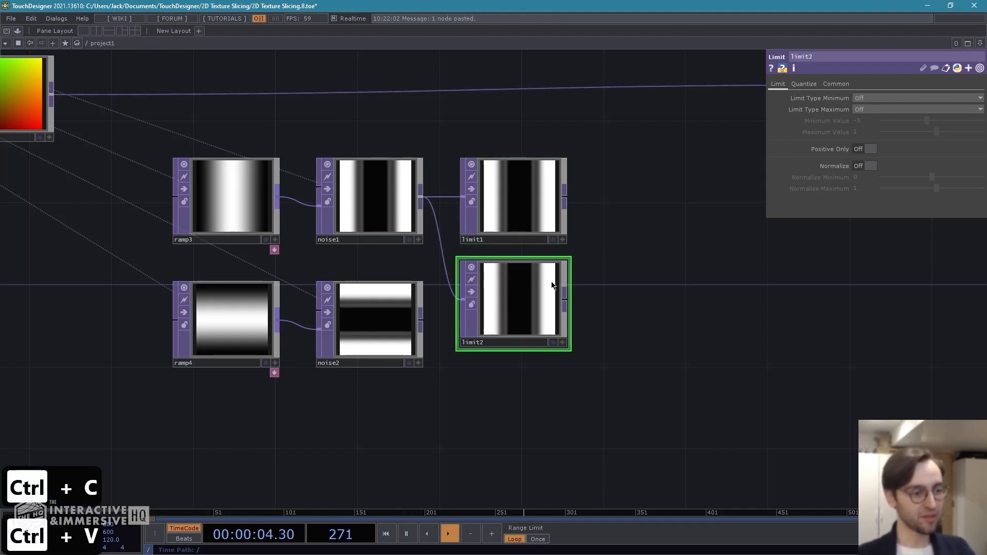
drag(435, 394, 438, 400)
drag(424, 327, 458, 326)
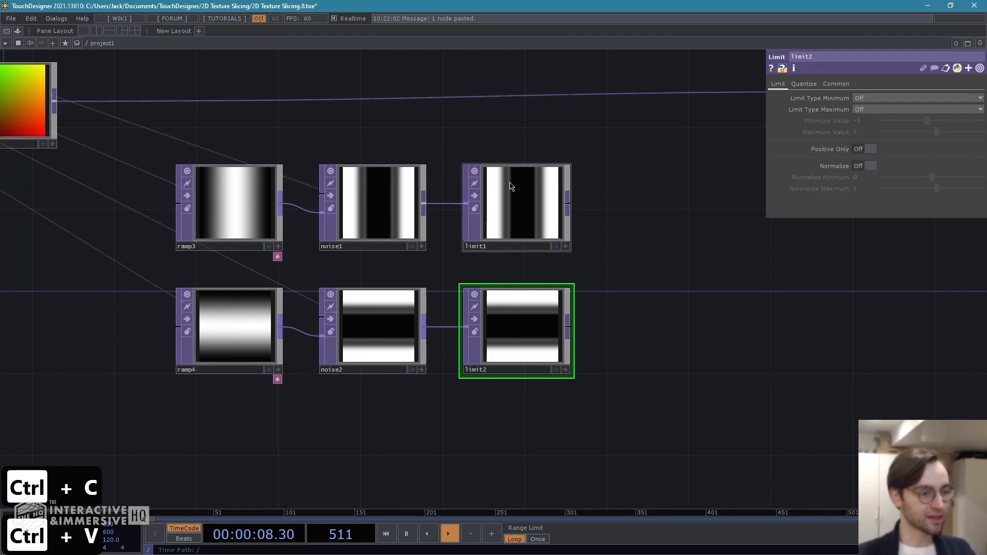
- On limit1 and limit2 together, set Quantize Value to Floor and Value Step to 0.25
drag(496, 426, 437, 431)
right_drag(487, 429, 445, 114)
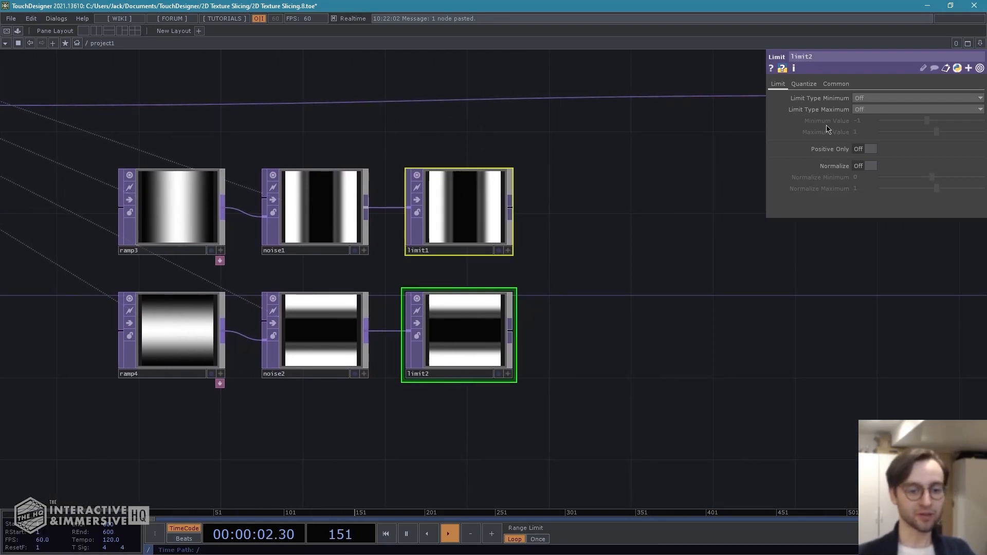
click(803, 85)
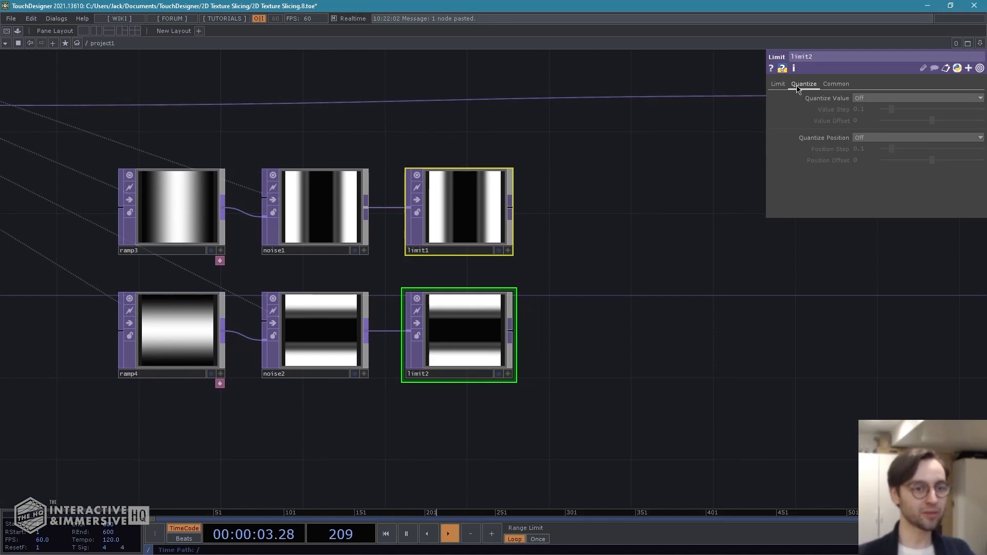
click(903, 99)
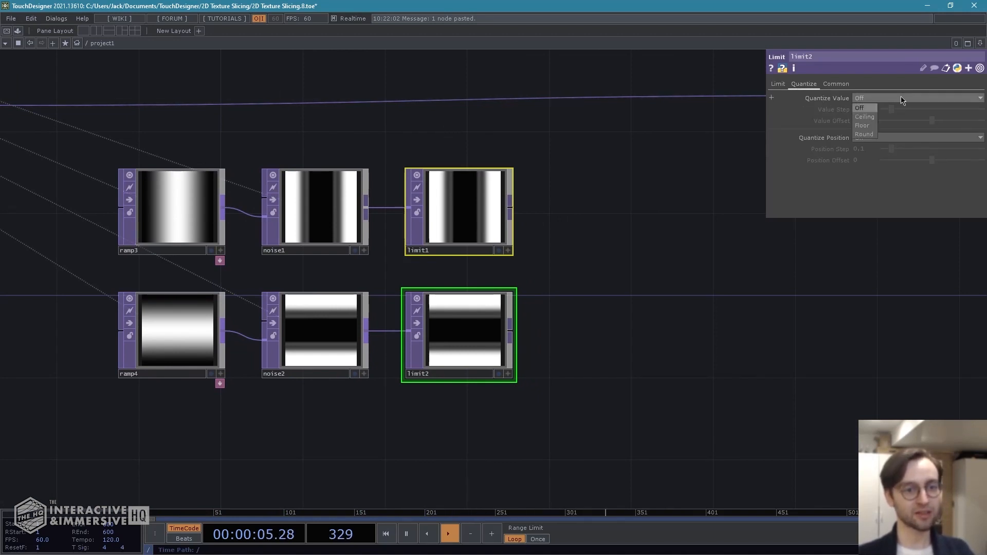
click(861, 125)
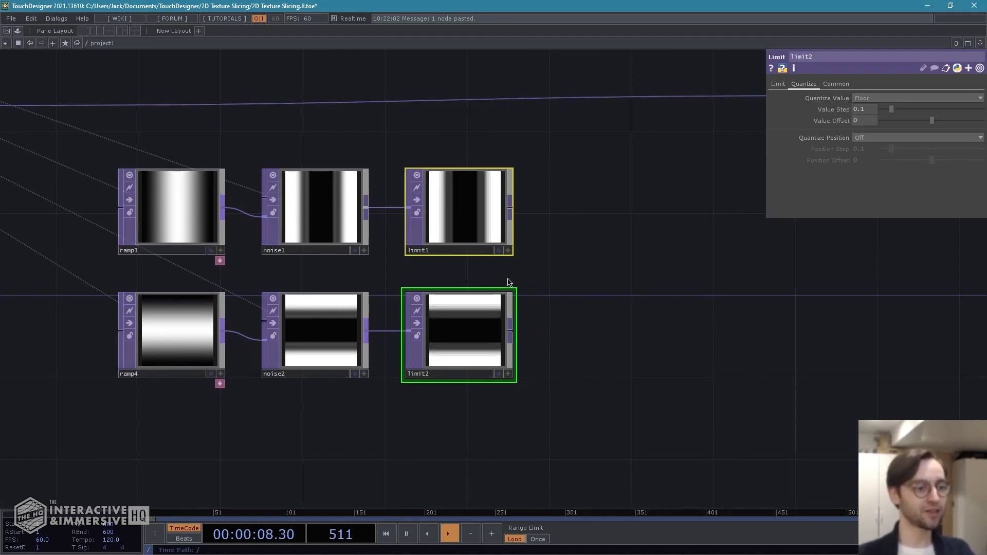
scroll(506, 282, up, 3)
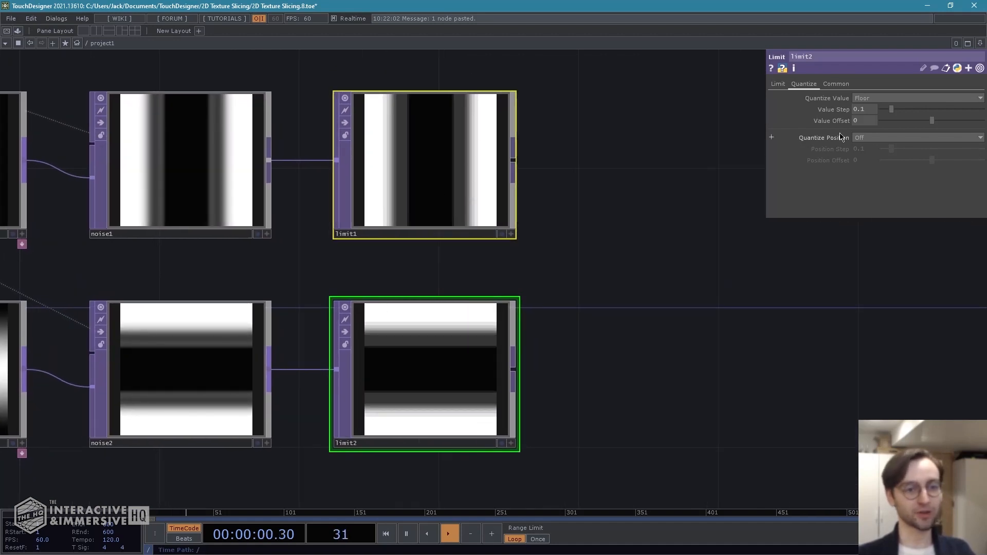
click(864, 108)
text(0.25)
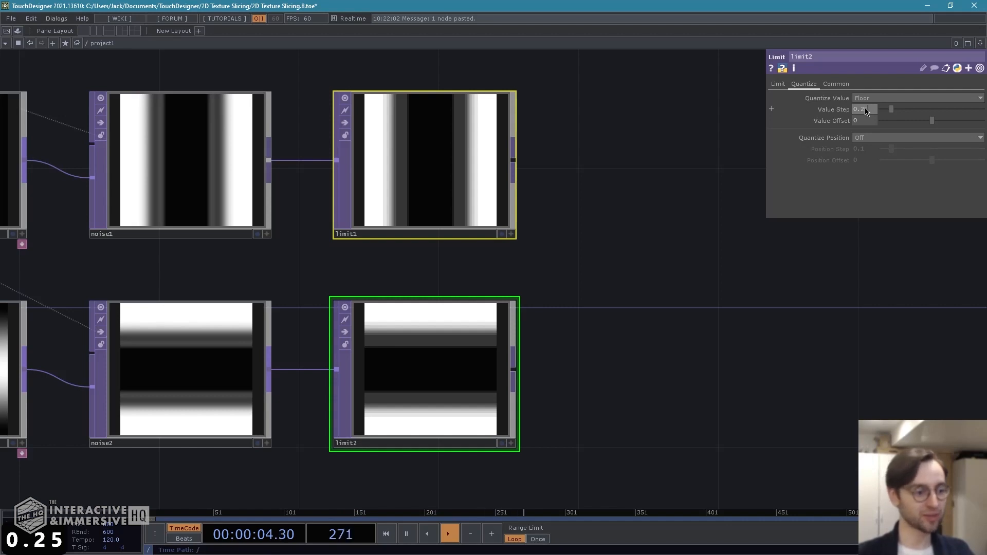
key(Return)
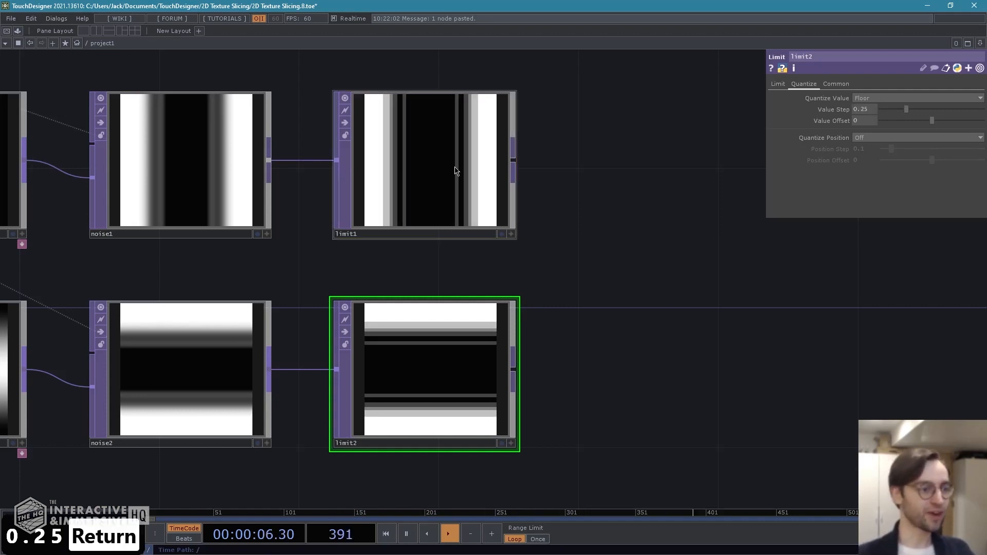
- Add a Reorder TOP beyond limit1 and limit2, vertically between them
scroll(589, 350, down, 2)
drag(535, 211, 452, 193)
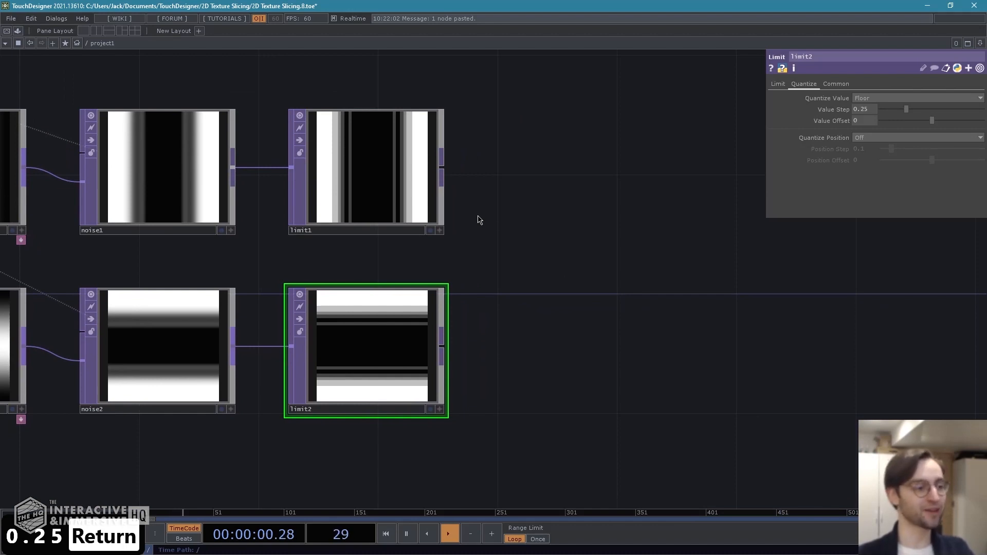
drag(461, 264, 499, 263)
middle_drag(499, 263, 547, 264)
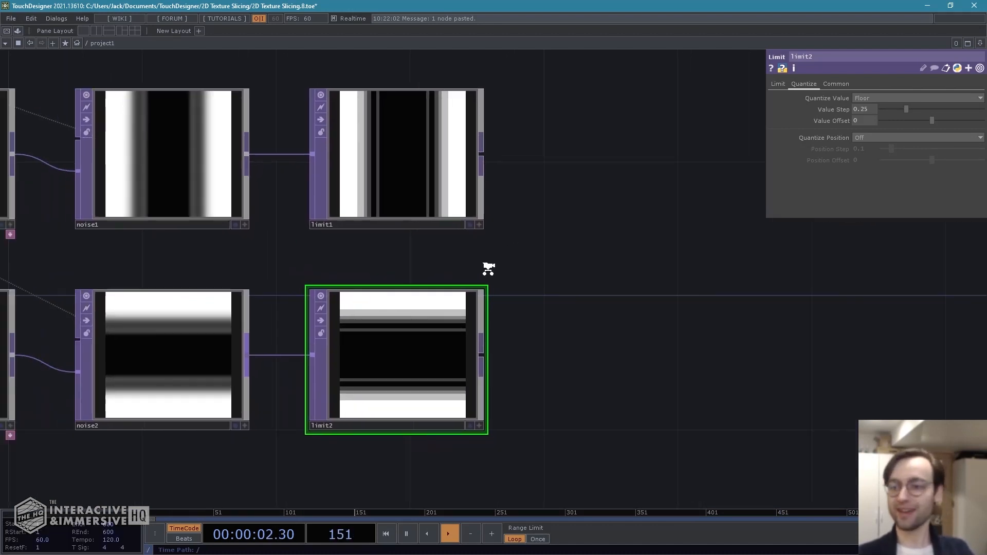
key(Tab)
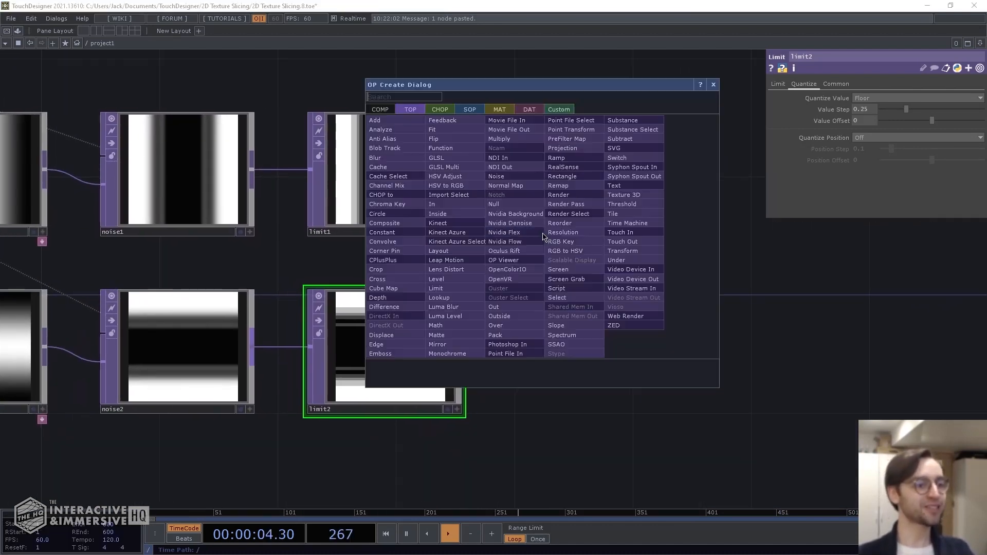
text(re)
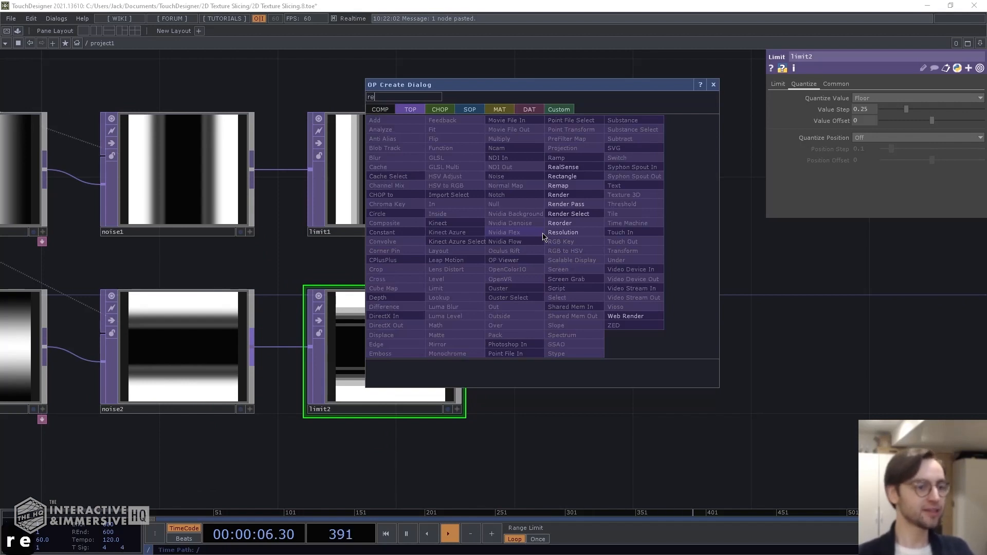
click(559, 223)
click(620, 263)
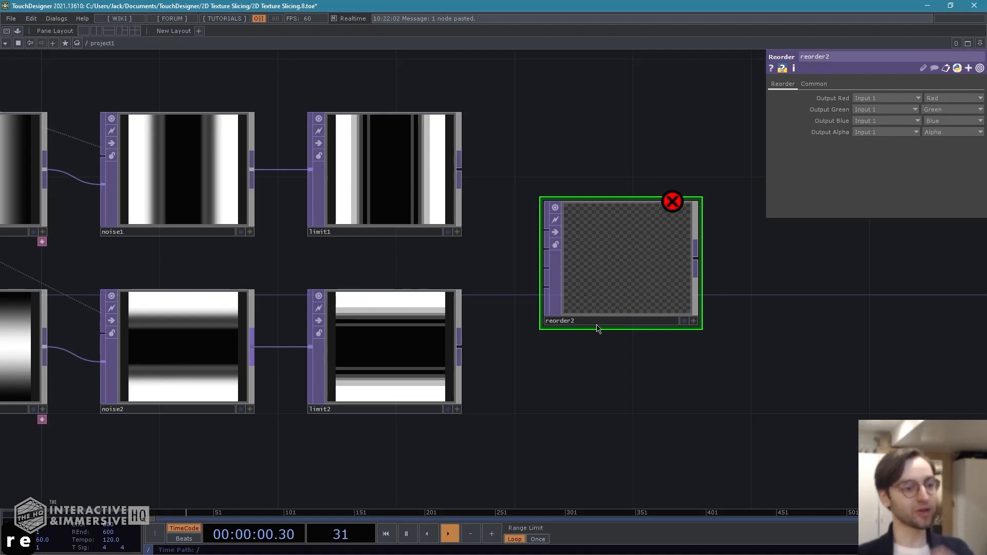
- Connect limit1 to reorder2's first input and limit2 to its second input
drag(527, 188, 462, 196)
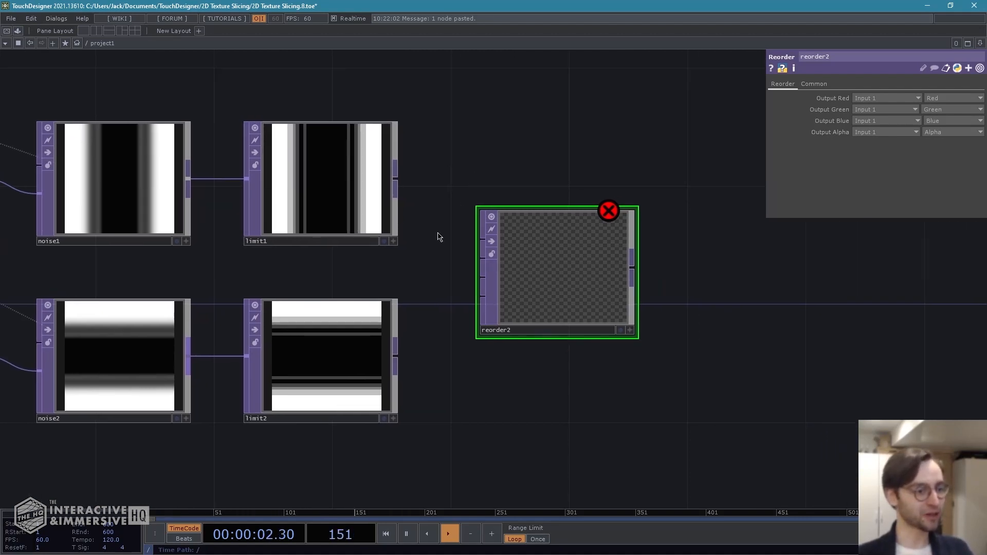
drag(394, 179, 483, 239)
drag(395, 354, 482, 263)
drag(540, 394, 507, 400)
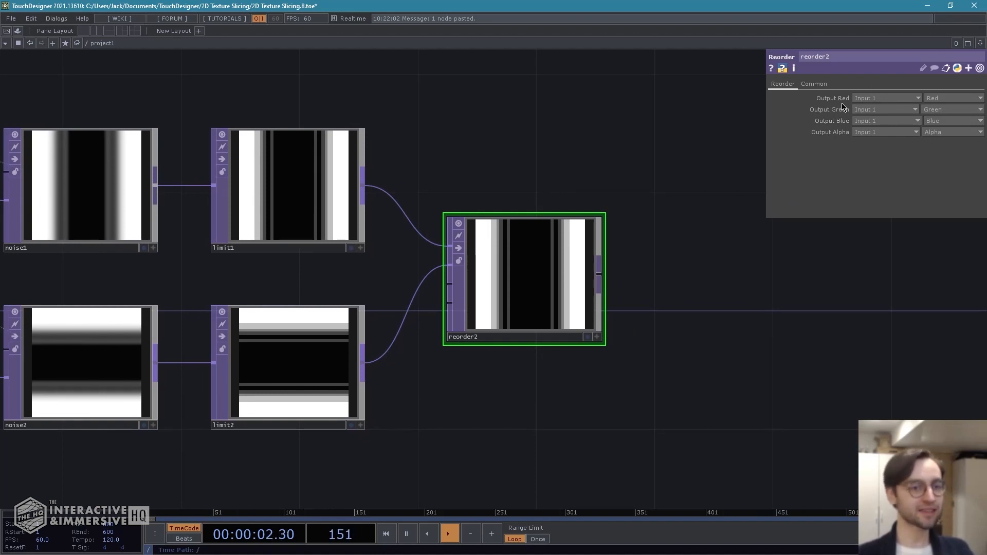
- On reorder2, set Output Green to Input 2 and use Luminance as the source channel for Output Red and Output Green
click(883, 111)
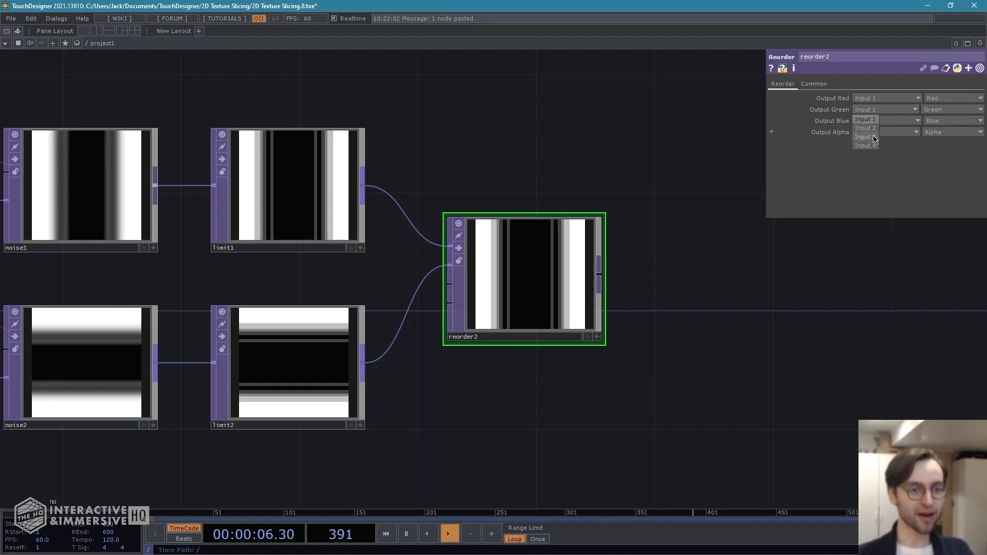
click(865, 129)
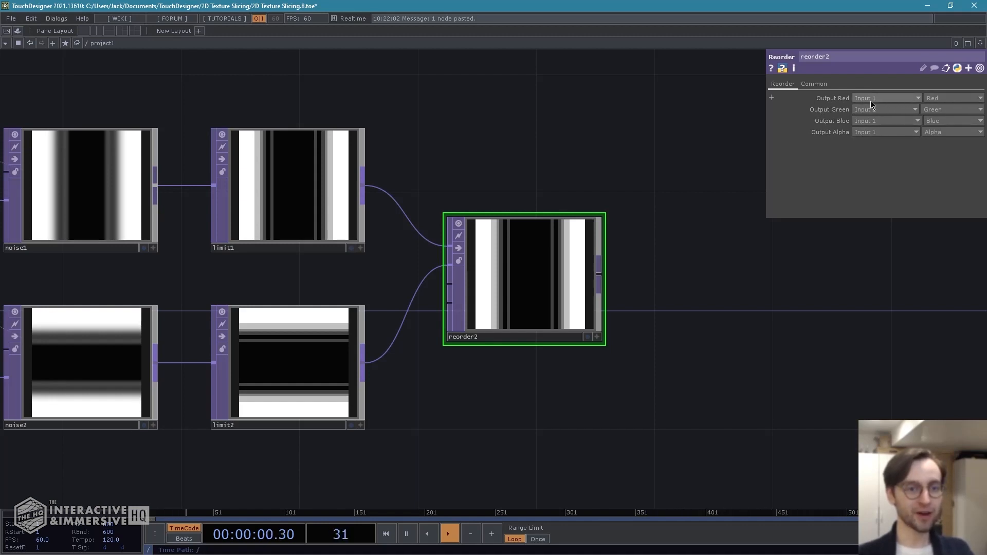
click(946, 98)
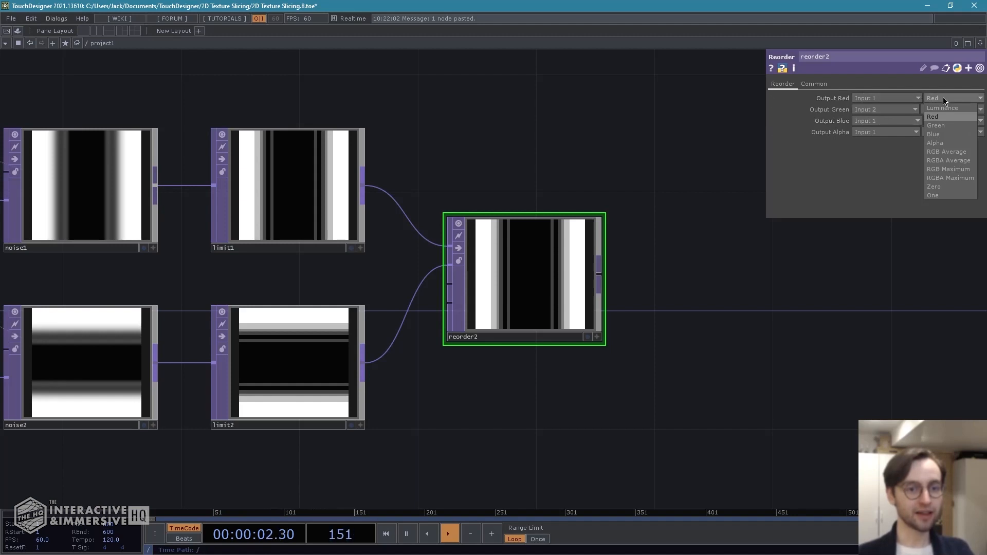
click(939, 108)
click(940, 109)
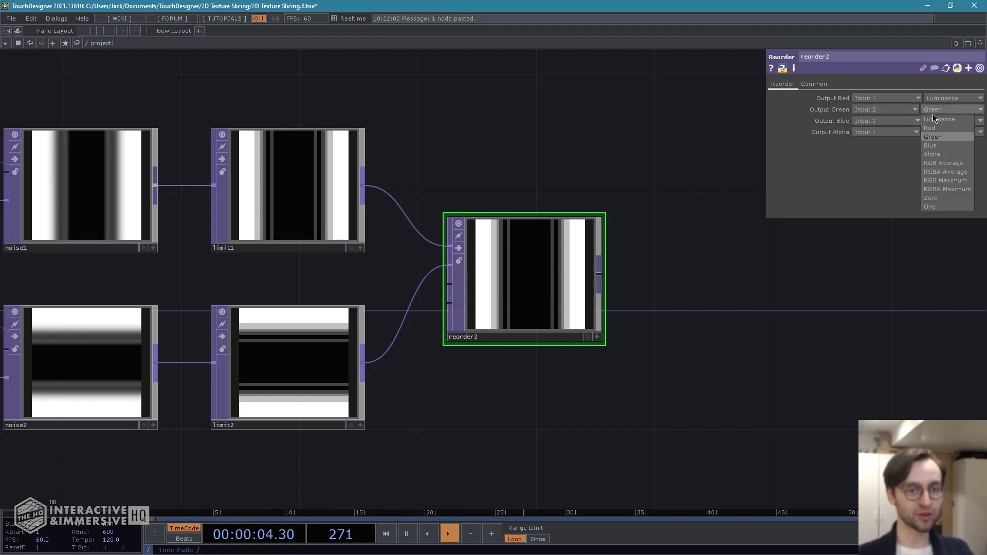
click(936, 117)
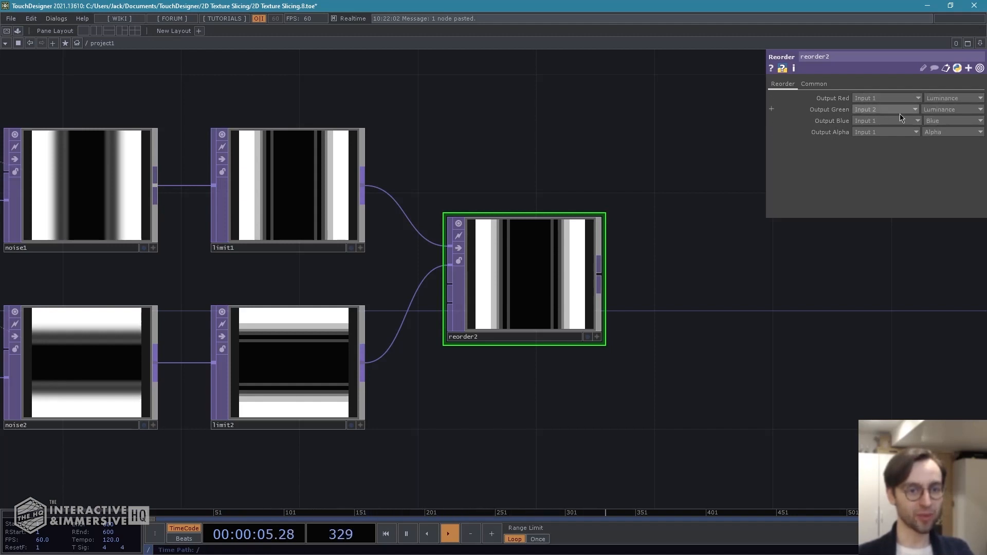
- On reorder2, set Output Blue to Zero and Pixel Format to 32-bit float (RG)
click(957, 120)
click(945, 209)
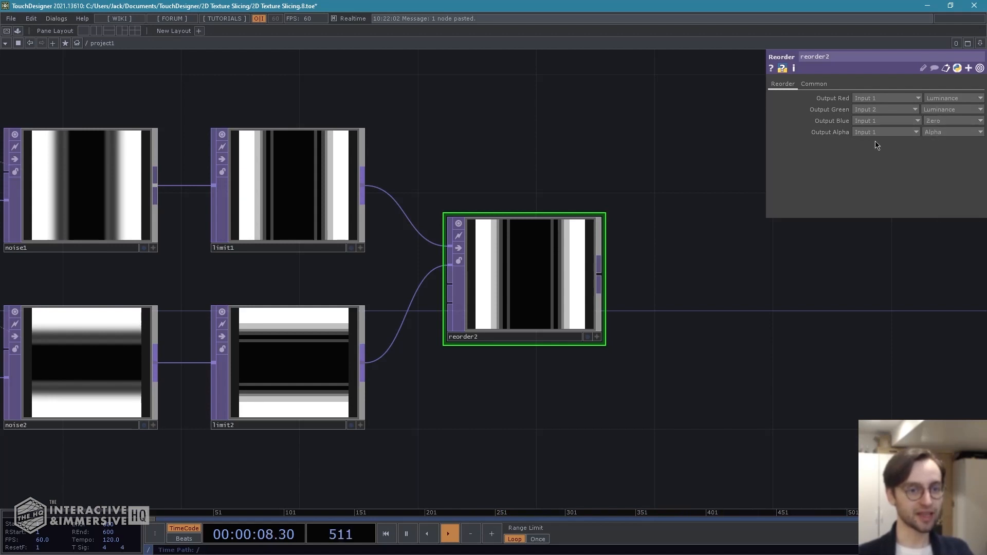
click(816, 83)
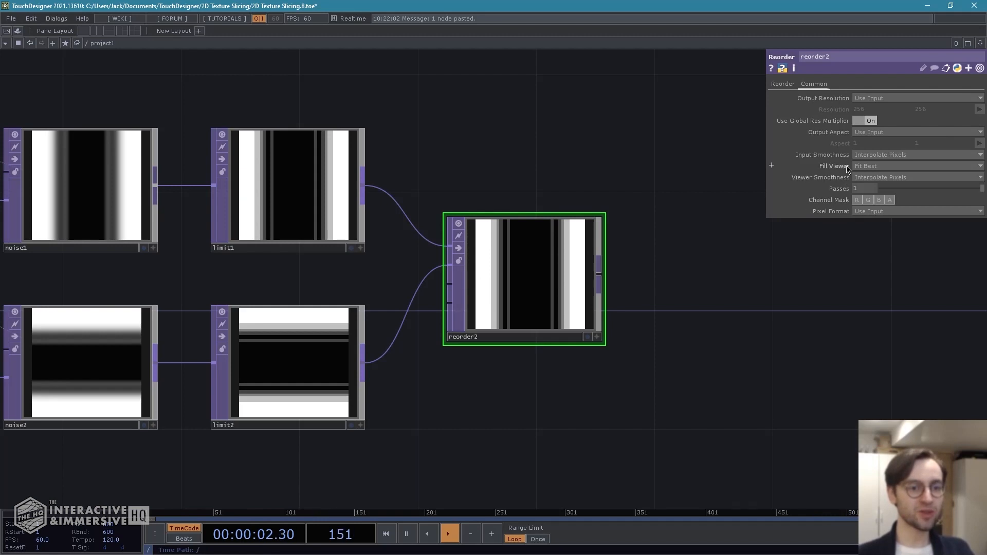
click(856, 213)
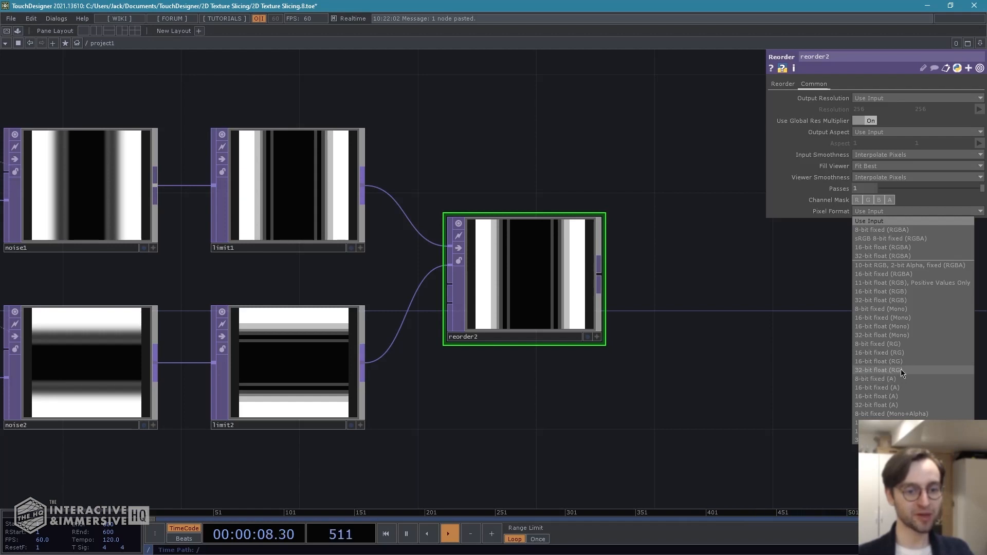
click(879, 371)
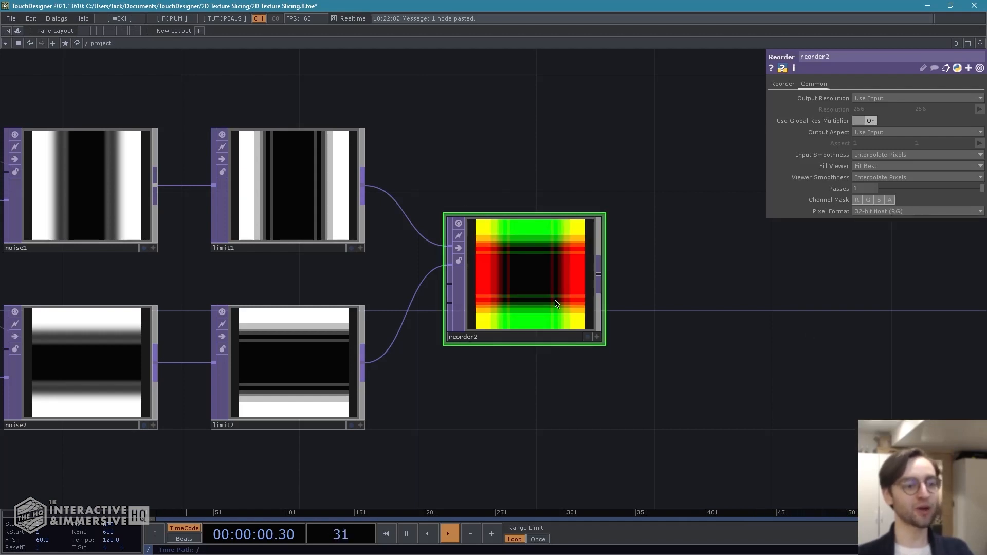
- Set both Input Smoothness and Viewer Smoothness to Nearest Pixel on reorder2
drag(710, 297, 678, 304)
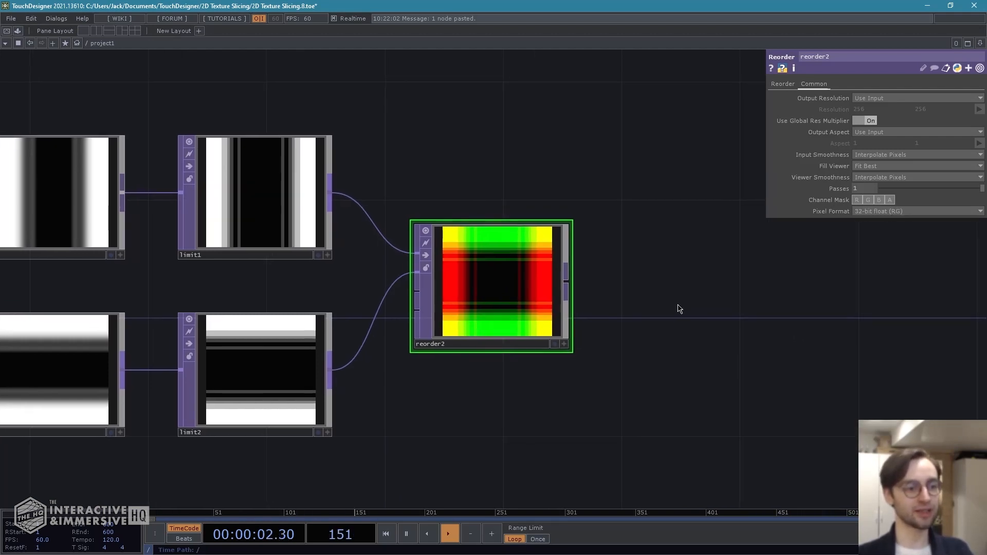
scroll(628, 382, down, 2)
drag(639, 377, 519, 359)
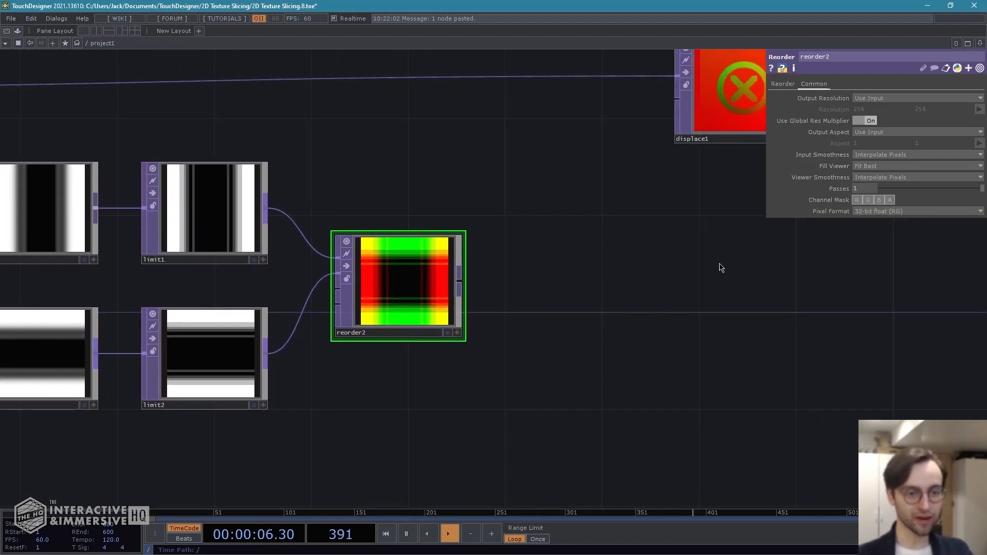
drag(764, 239, 807, 254)
click(880, 155)
click(877, 164)
click(872, 177)
click(871, 185)
- Add a Math TOP fed by reorder2's output and place it directly beside reorder2
scroll(617, 275, up, 2)
scroll(620, 272, up, 1)
drag(583, 278, 562, 268)
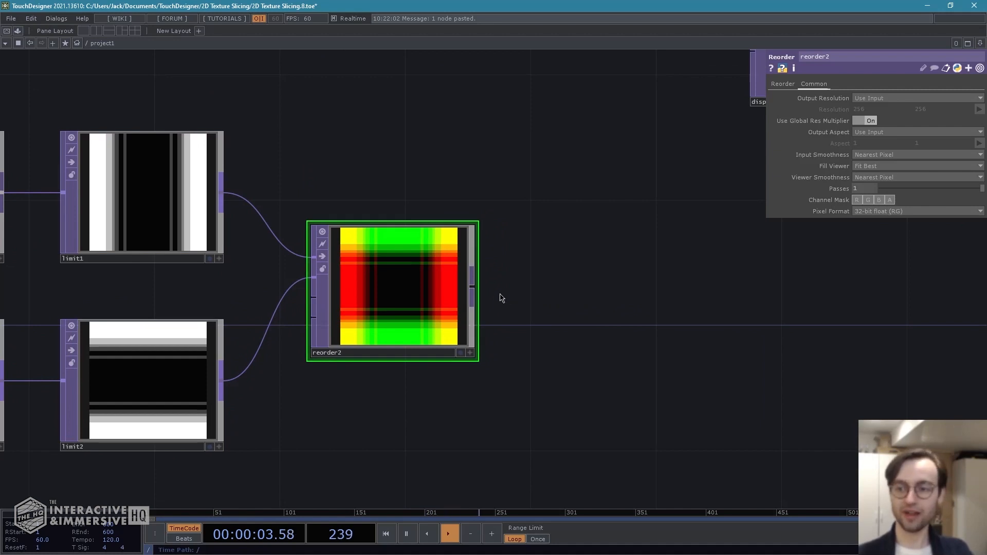
right_click(471, 282)
text(math)
key(Return)
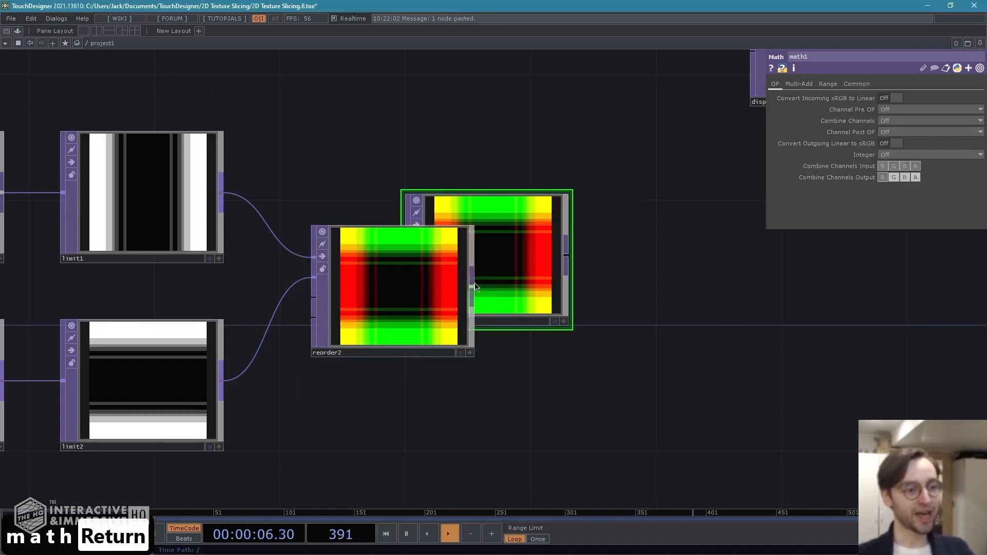
drag(511, 260, 601, 288)
drag(557, 419, 432, 408)
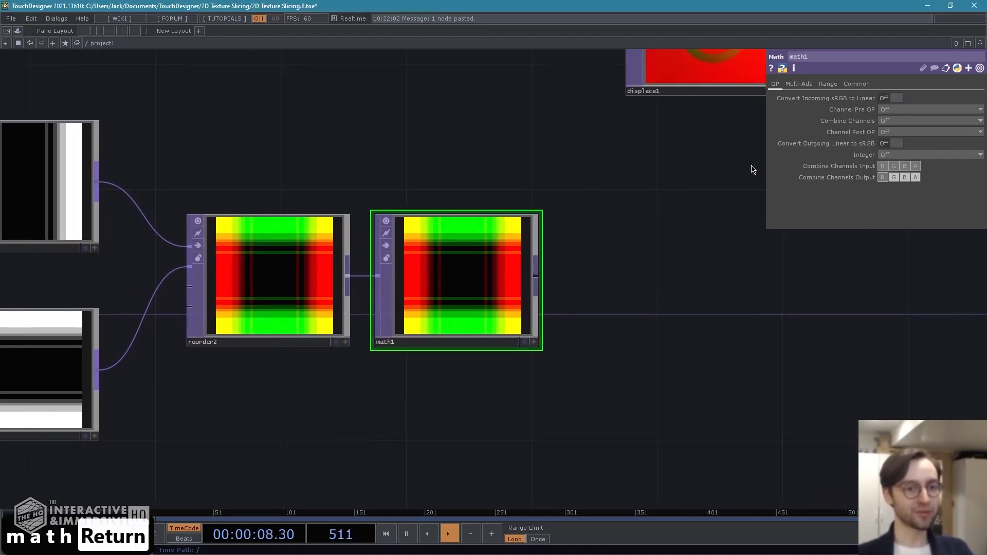
- Set math1's To Range to 0.3 and 0.7
click(828, 83)
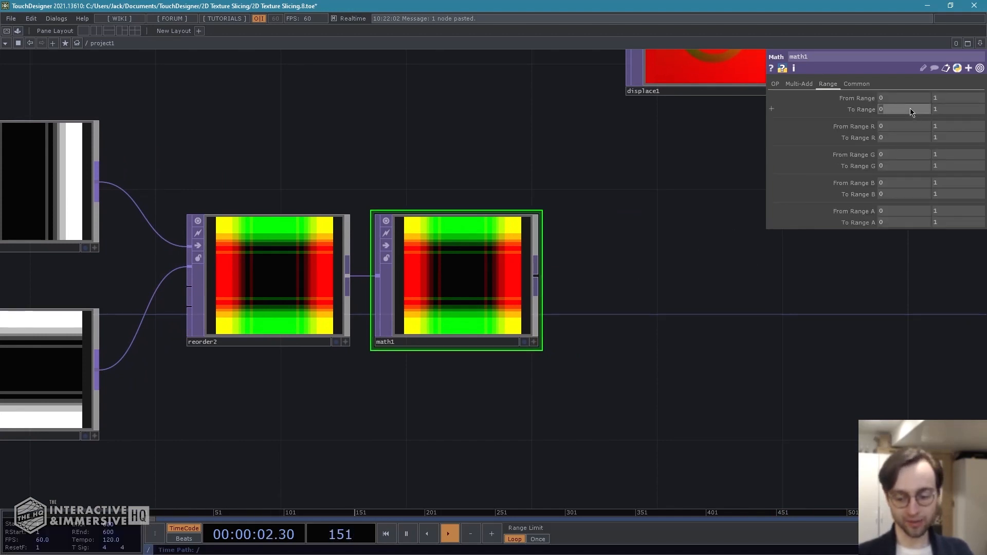
text(0.3)
key(Tab)
text(0.)
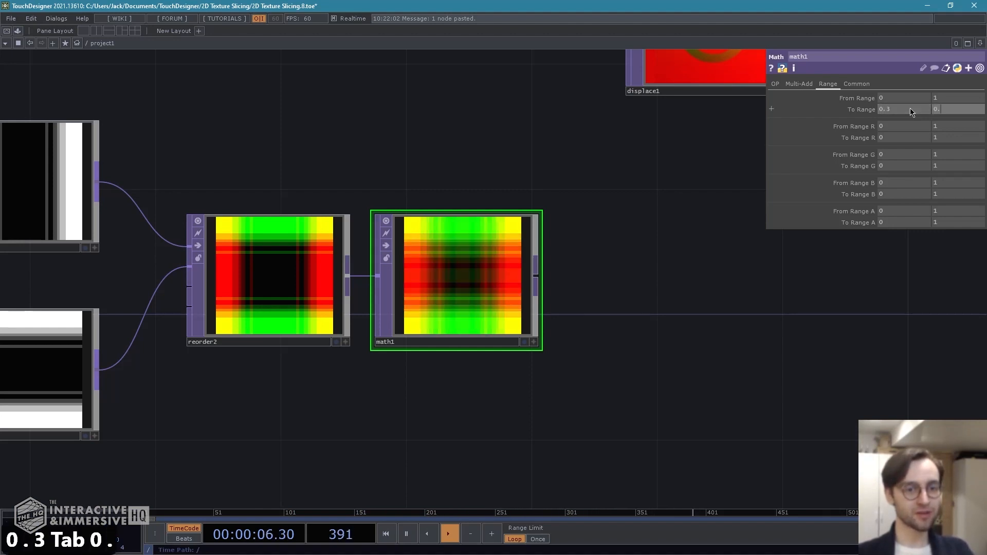
text(7)
key(Return)
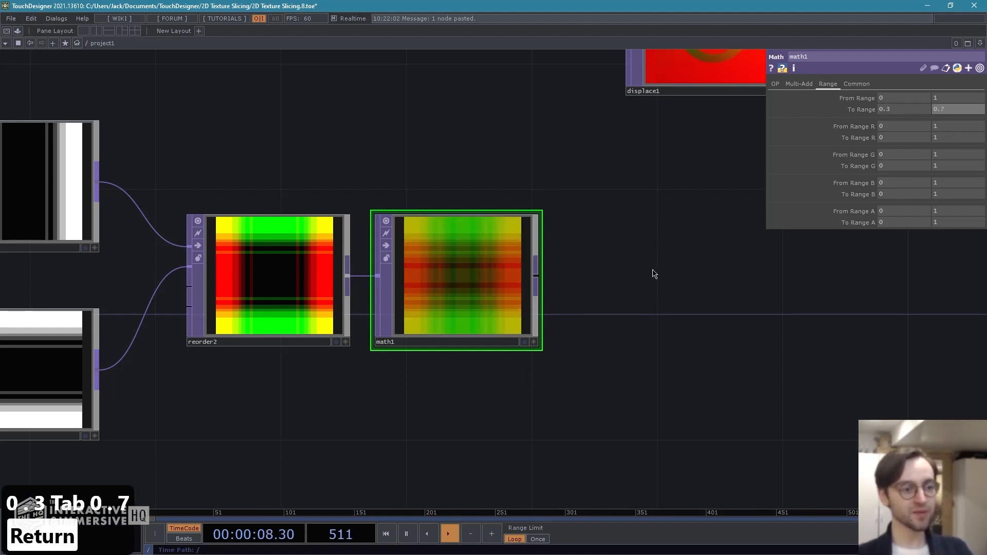
- Set the Multiply value of math1 to 1.1
click(804, 84)
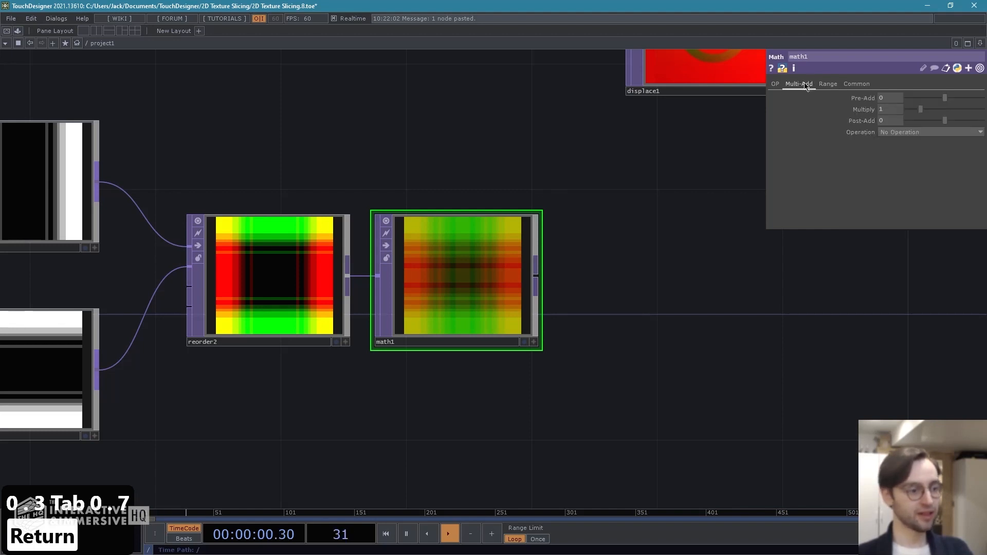
click(895, 109)
text(1.1)
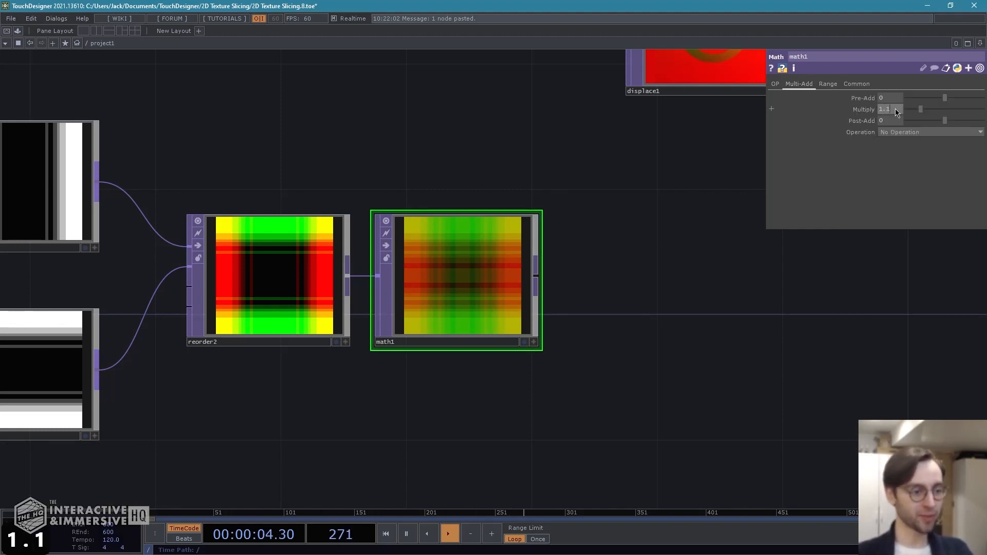
key(Return)
- Connect math1's output to the second input of displace1
drag(631, 332, 544, 353)
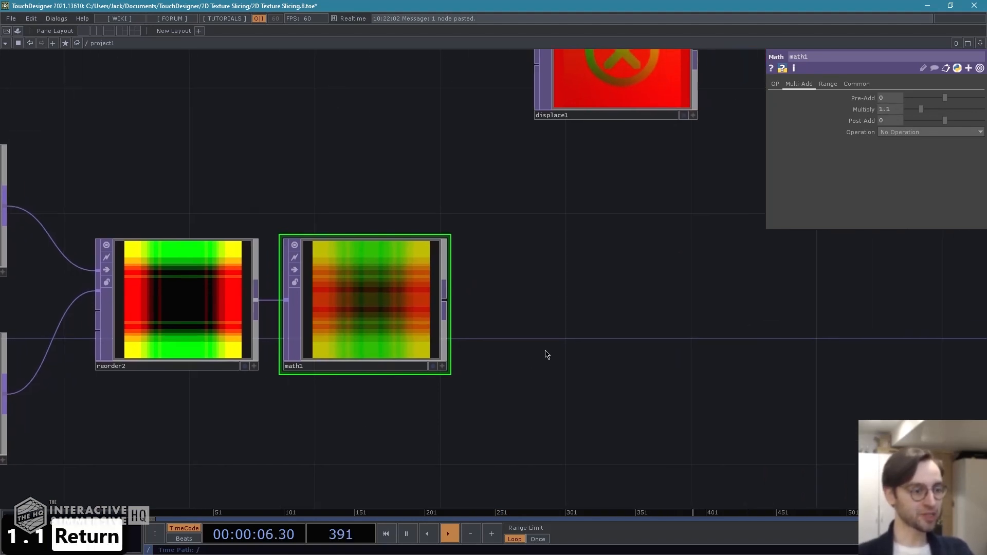
scroll(506, 366, down, 3)
drag(498, 467, 600, 213)
scroll(673, 381, down, 2)
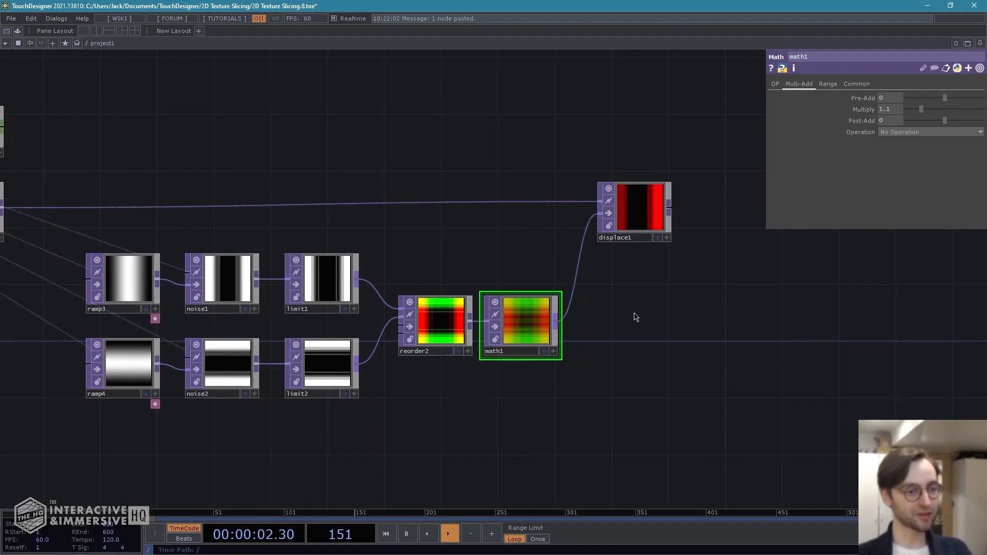
drag(614, 351, 615, 353)
scroll(620, 370, down, 1)
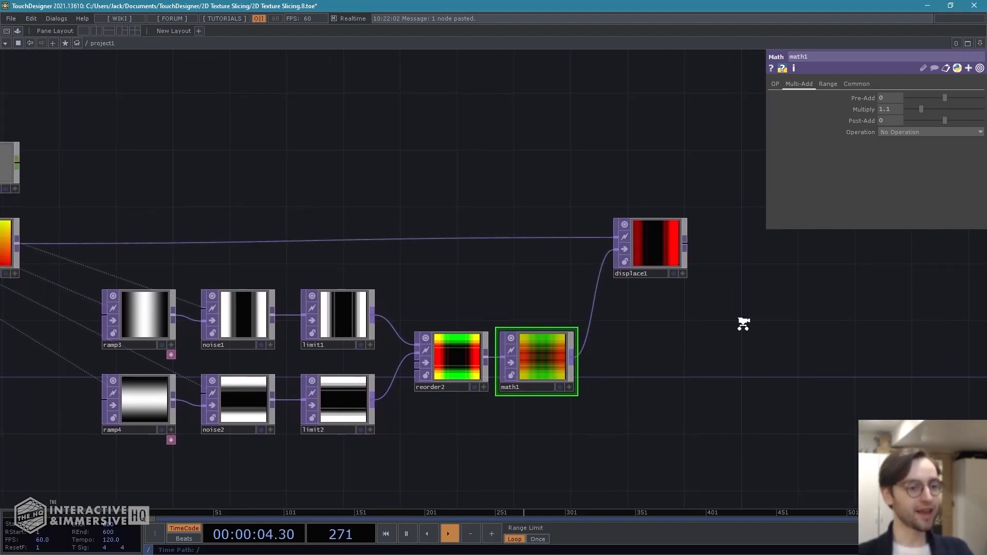
- Add a second Keyboard In CHOP in the empty area above the noise branch, up and across from keyboardin1
scroll(737, 350, down, 2)
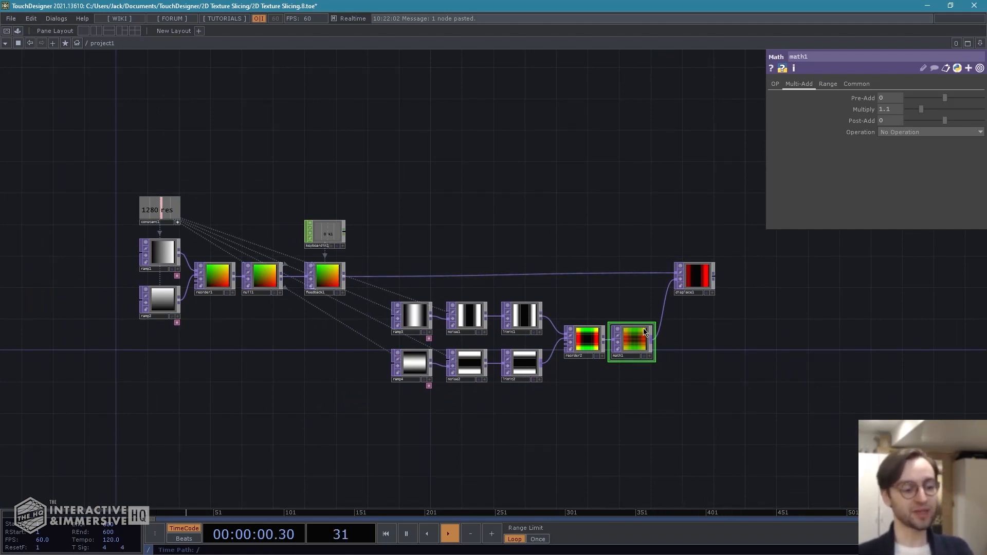
drag(551, 222, 523, 228)
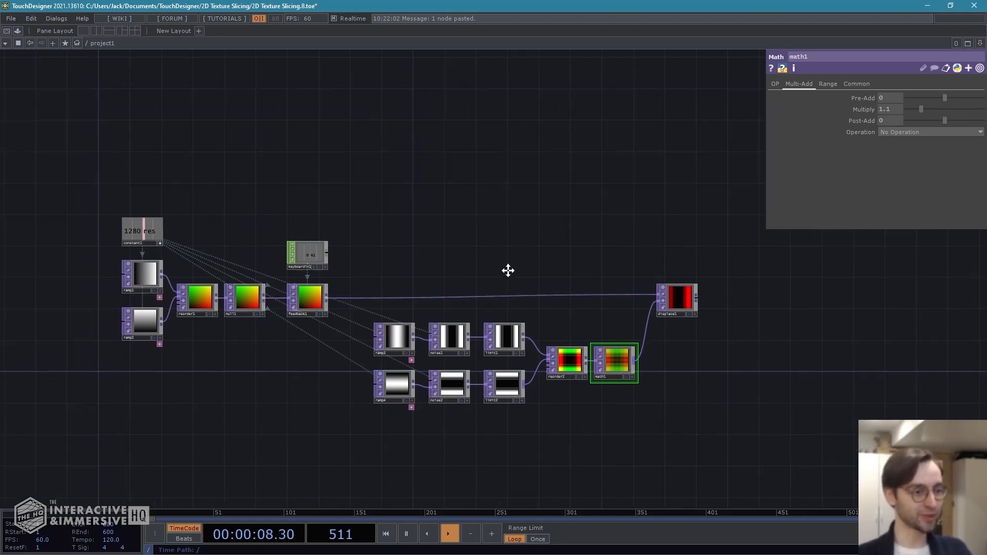
key(Tab)
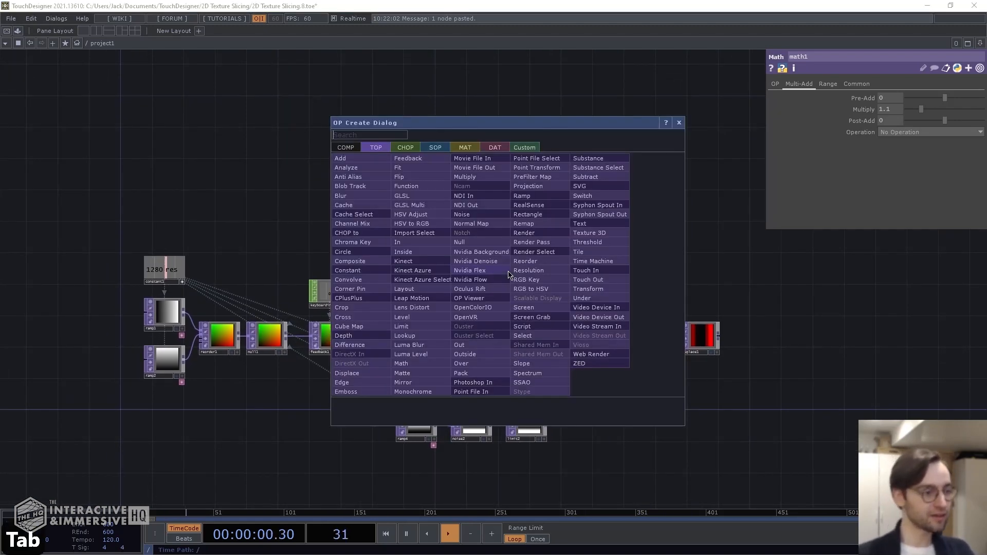
key(Tab)
text(keyboard)
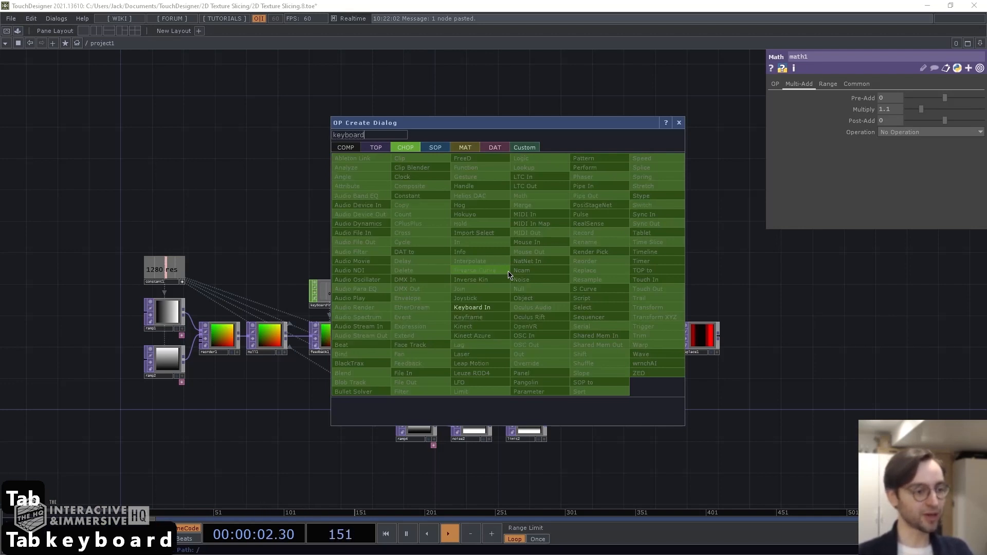
click(472, 308)
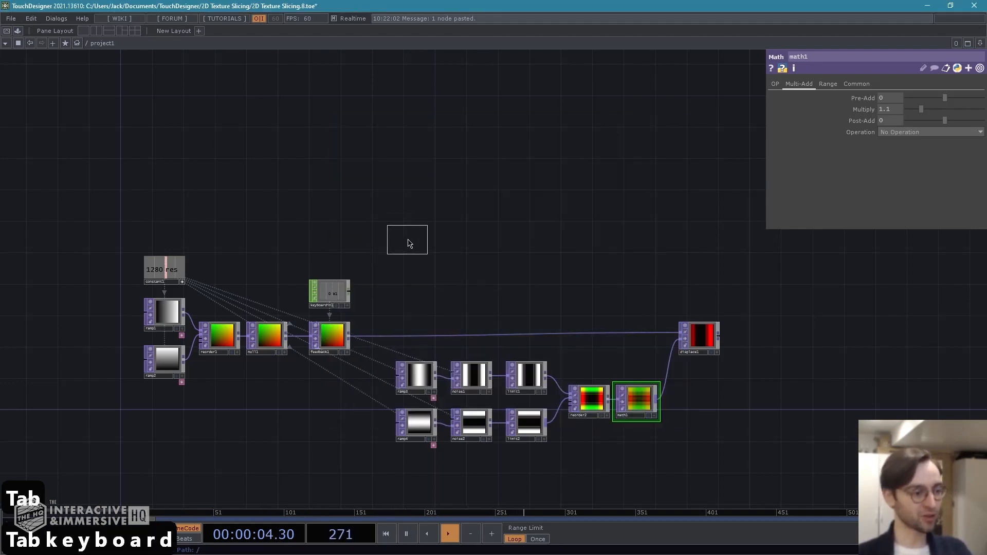
click(418, 227)
scroll(417, 227, up, 4)
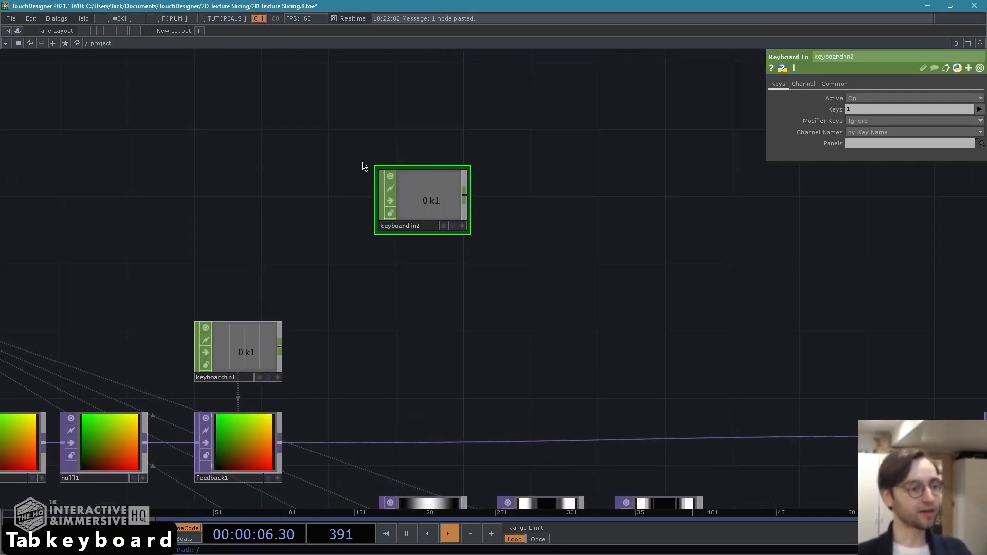
drag(427, 182, 411, 183)
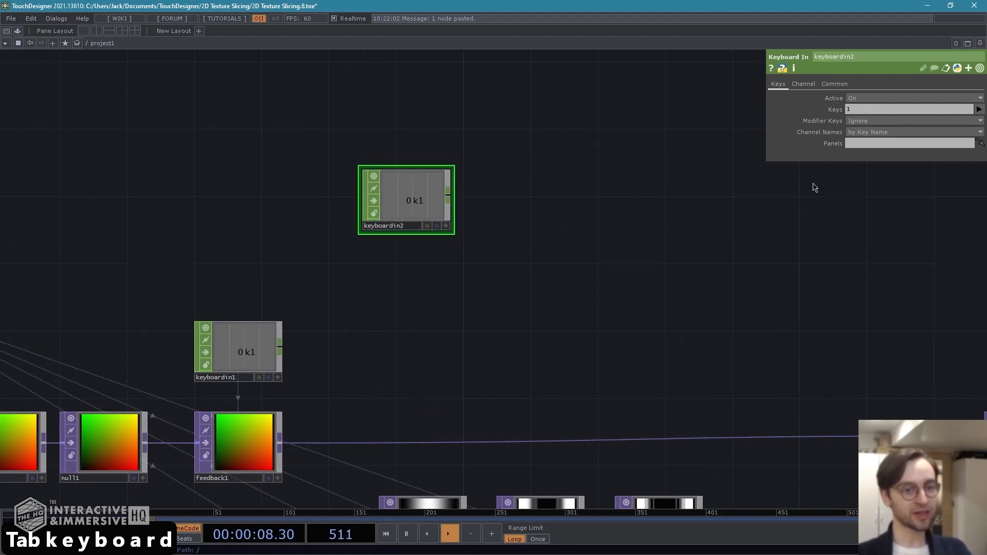
- Set the Keys of keyboardin2 to 2 3 4
click(884, 106)
text(2 3 4)
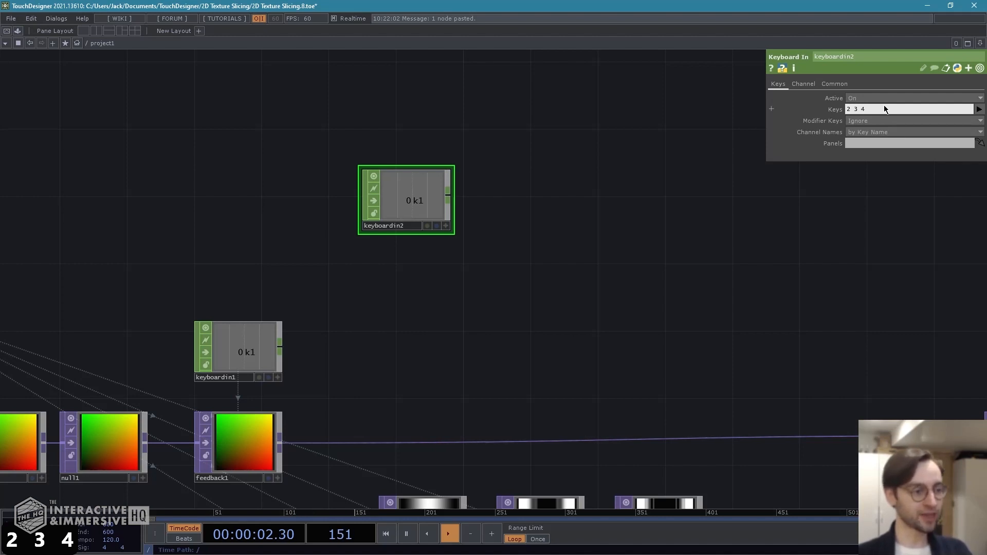
key(Return)
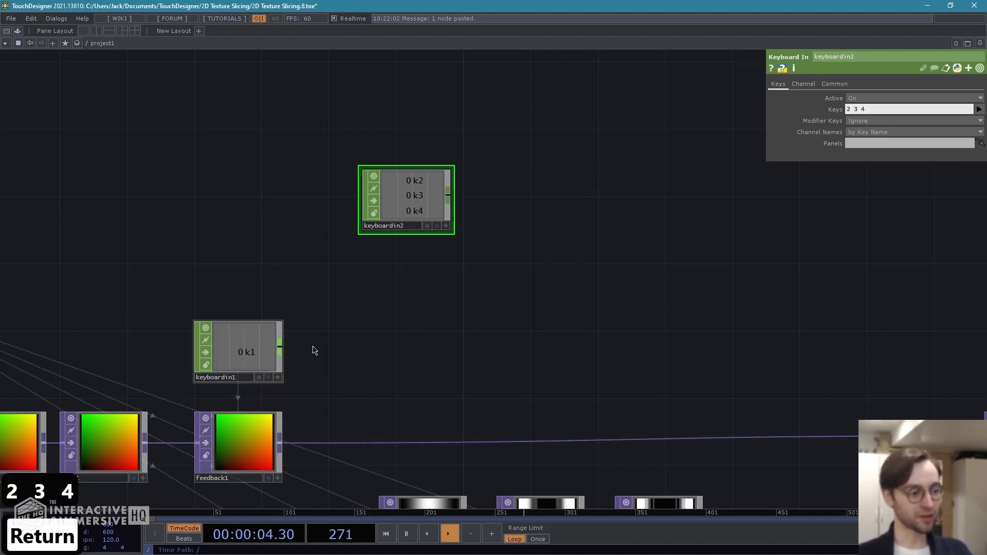
- Add a Select CHOP fed by keyboardin2, place it above that node, and set its Channel Names to k2
middle_drag(373, 337, 368, 350)
drag(462, 331, 428, 332)
drag(451, 291, 410, 337)
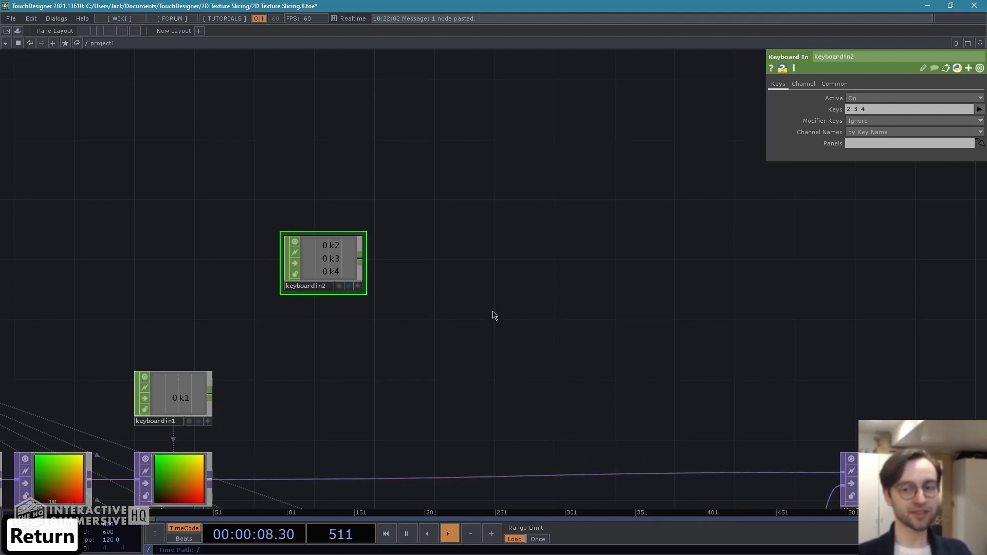
right_click(360, 258)
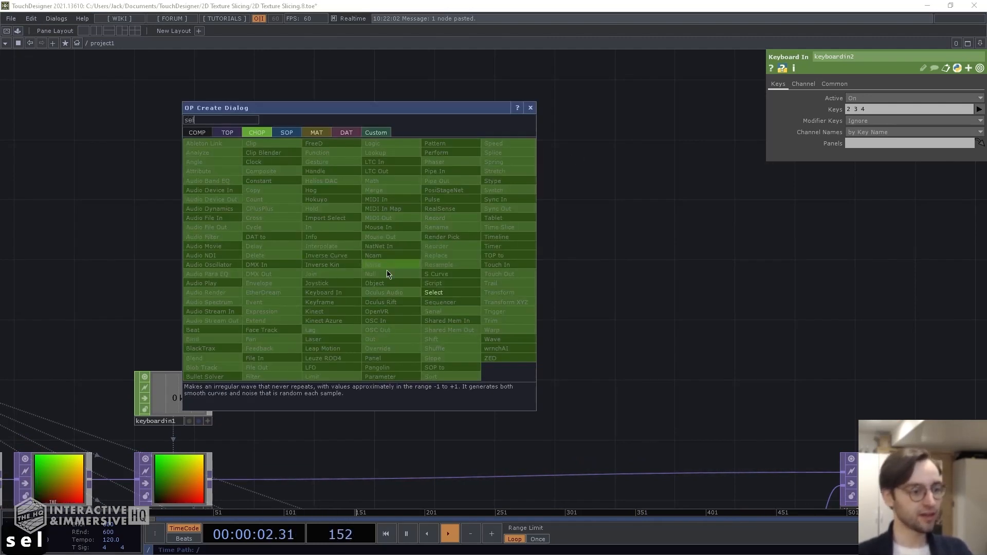
click(445, 290)
click(443, 157)
drag(460, 236, 395, 241)
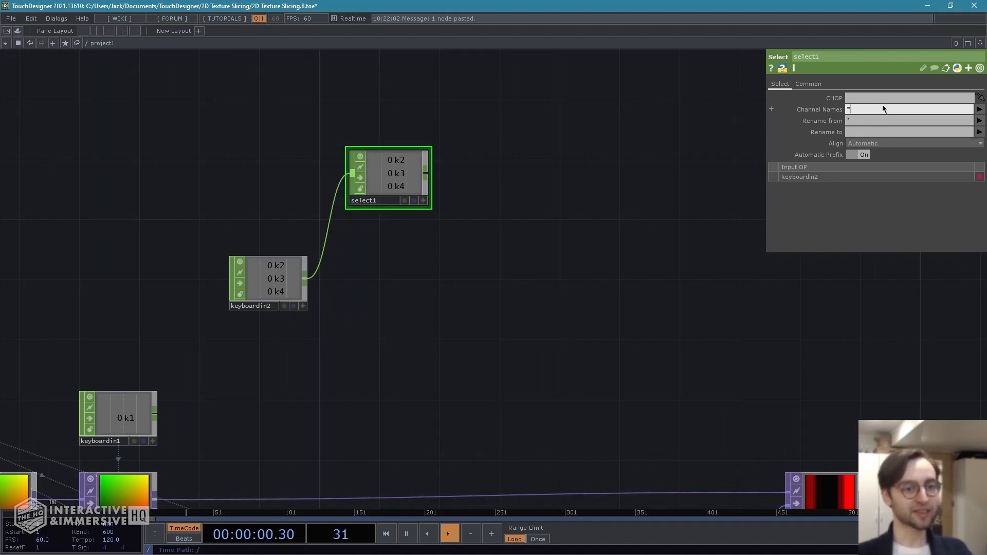
click(979, 110)
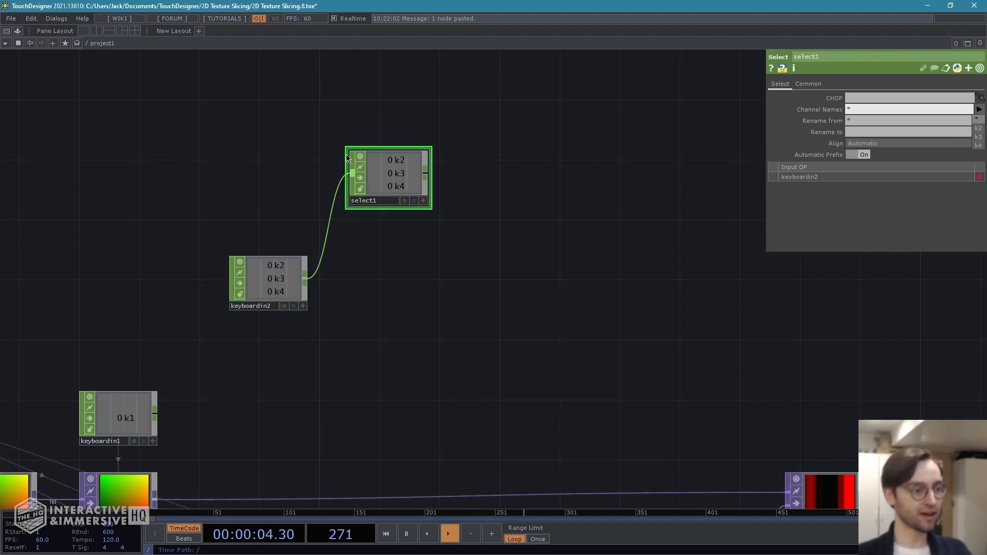
click(980, 129)
- Add a Logic CHOP fed by select1 and place it beside select1
drag(483, 223, 474, 220)
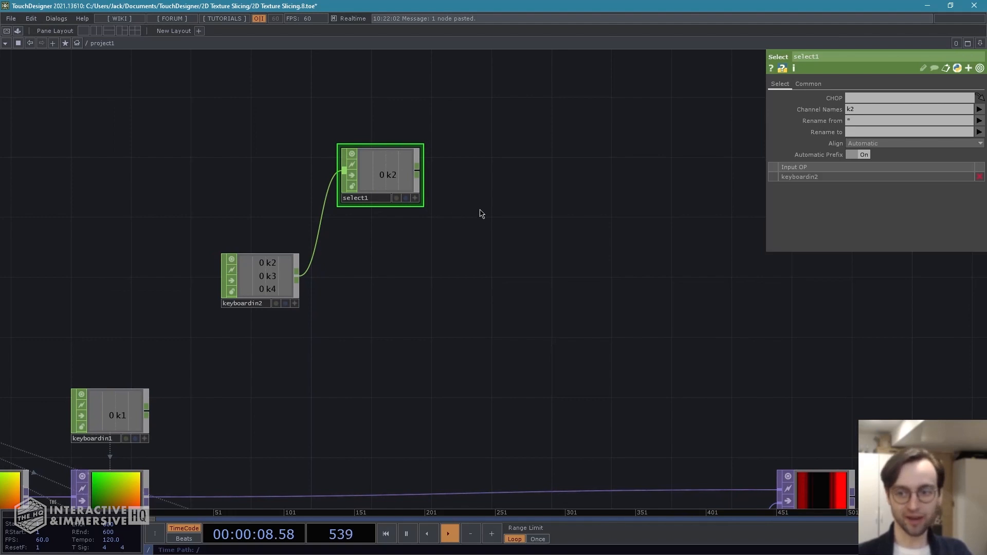
right_click(423, 170)
text(logic)
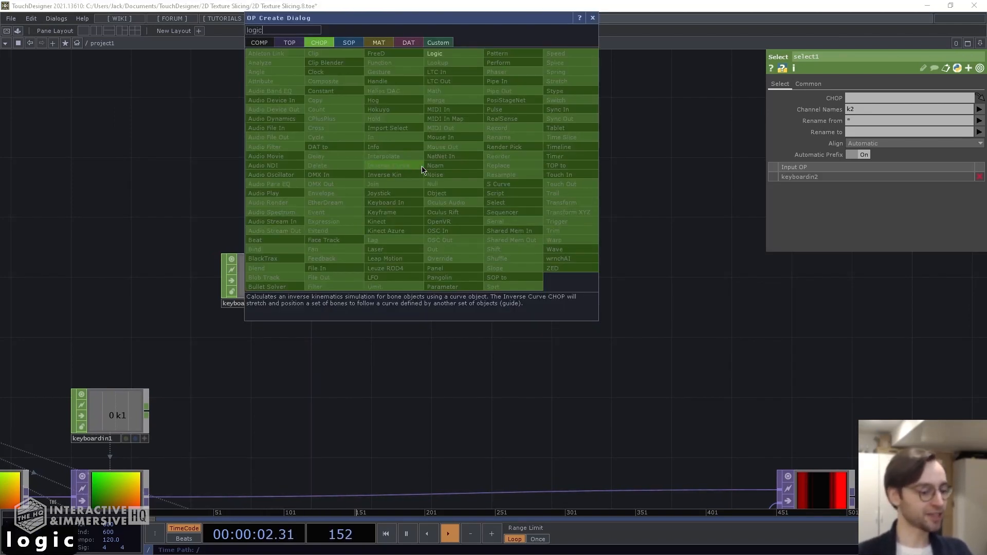
key(Return)
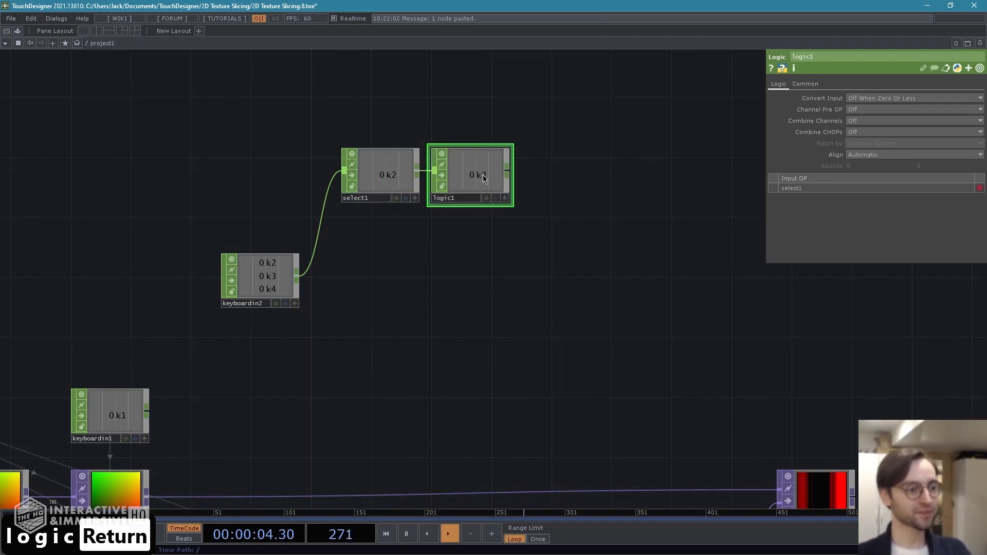
click(489, 177)
- Set logic1's Channel Pre OP to Toggle and test the toggle by triggering the k2 channel several times
click(872, 113)
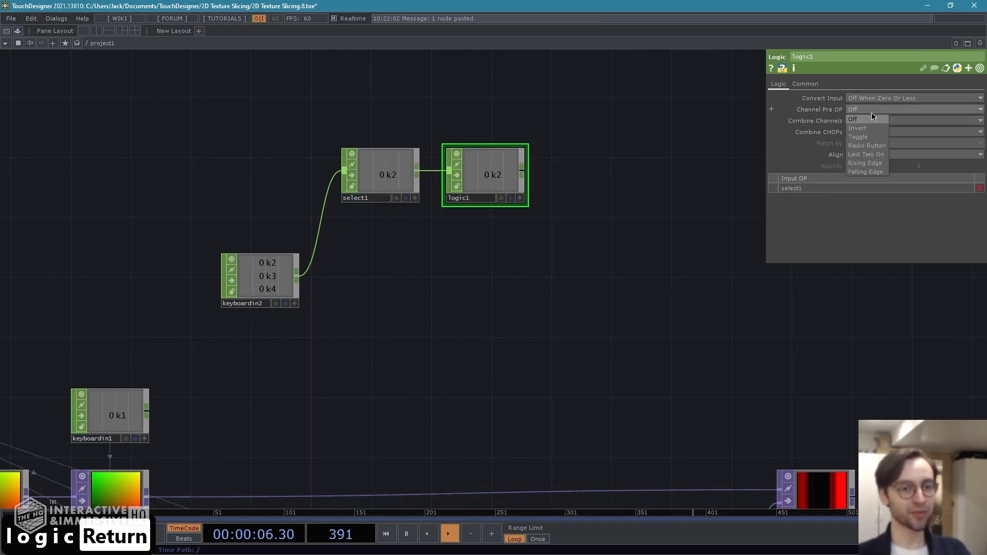
click(865, 134)
key(2)
key(2)
key(2)
key(2)
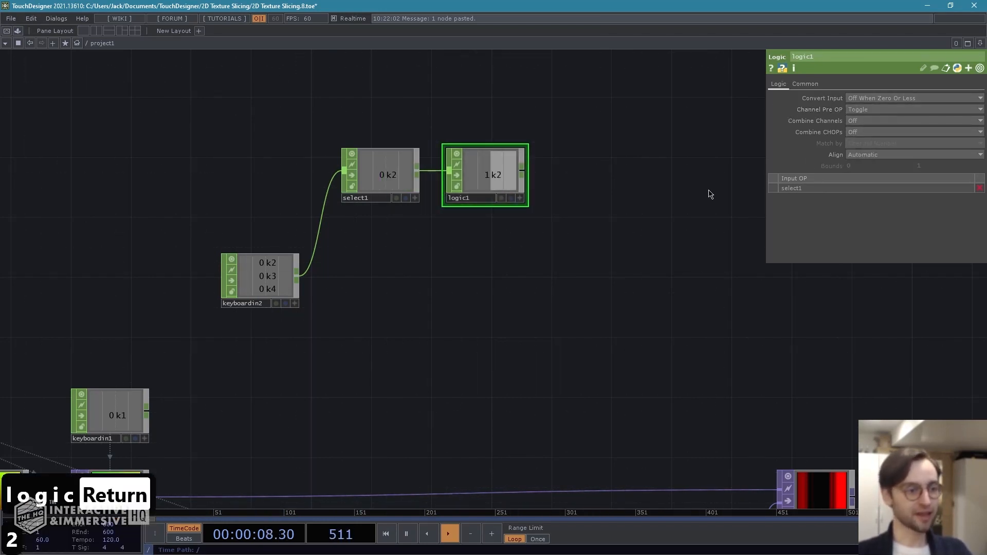
- Trigger k2 again to test the toggle, and add a Null CHOP named mode after logic1
key(2)
key(2)
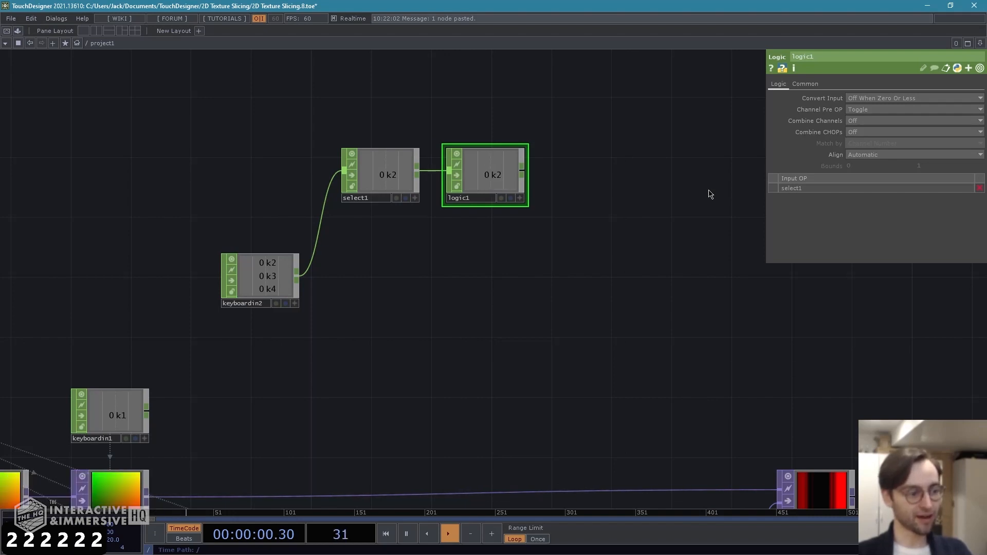
drag(516, 273, 451, 266)
key(alt+n)
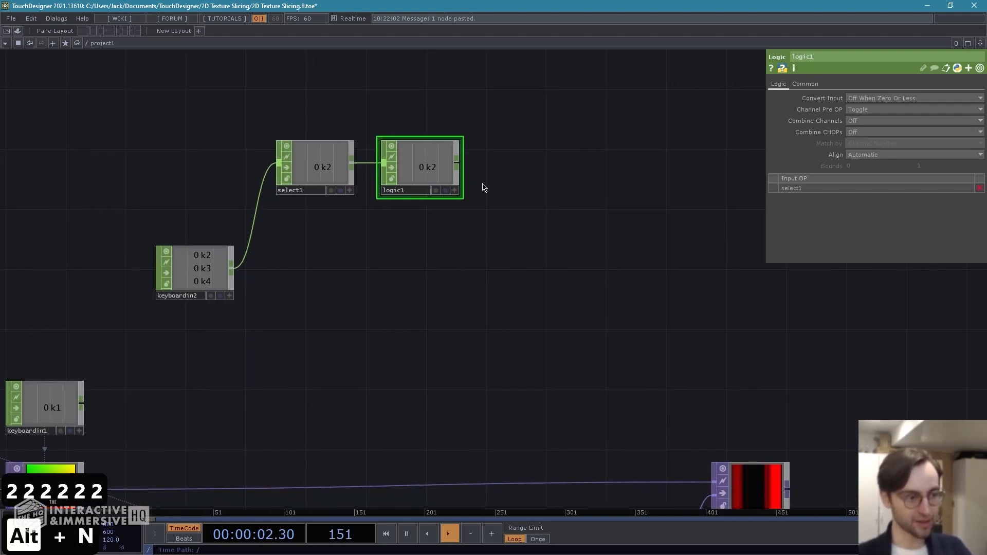
click(514, 177)
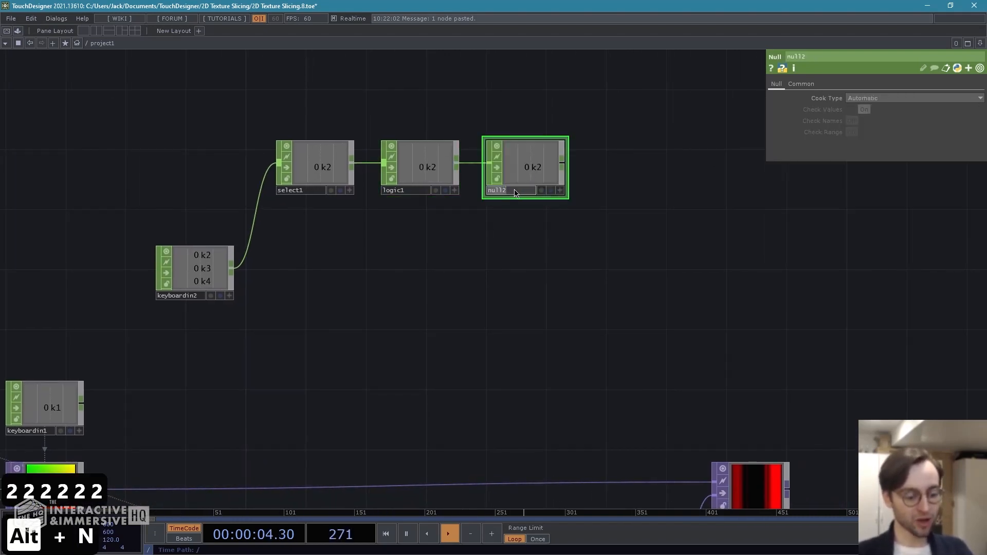
text(mode)
key(Return)
drag(588, 293, 586, 336)
scroll(519, 319, down, 1)
scroll(519, 320, up, 1)
scroll(528, 309, down, 1)
scroll(584, 254, up, 2)
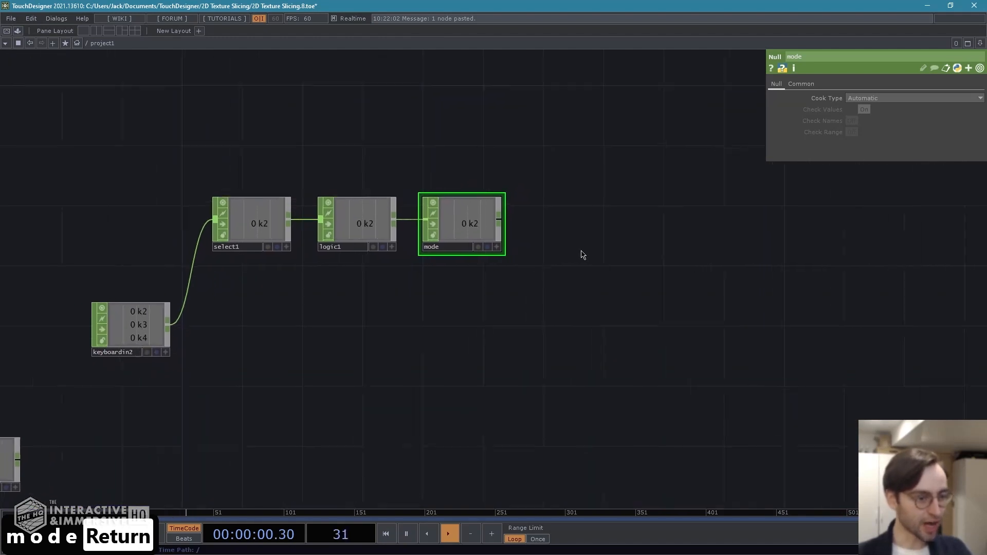
right_click(498, 220)
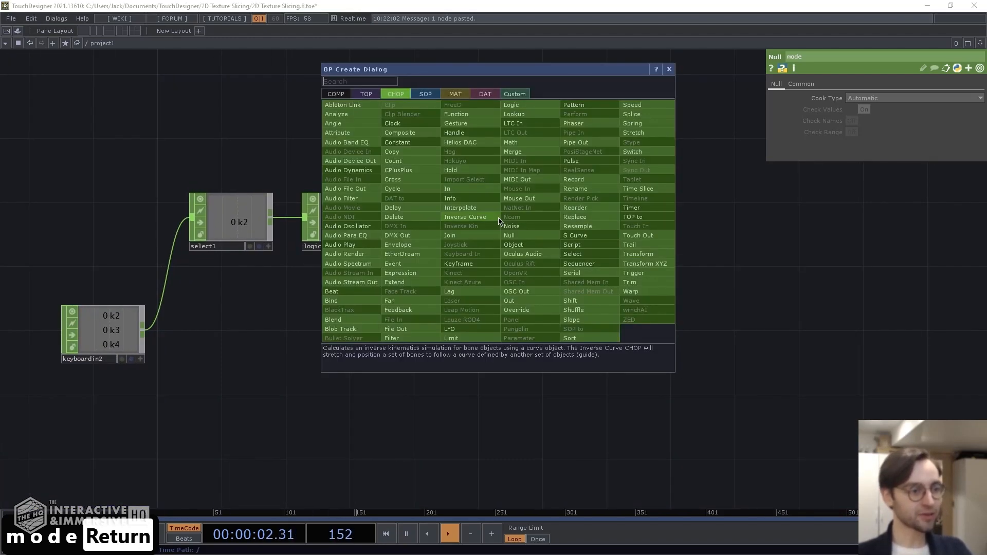
key(Tab)
key(Tab)
key(Tab)
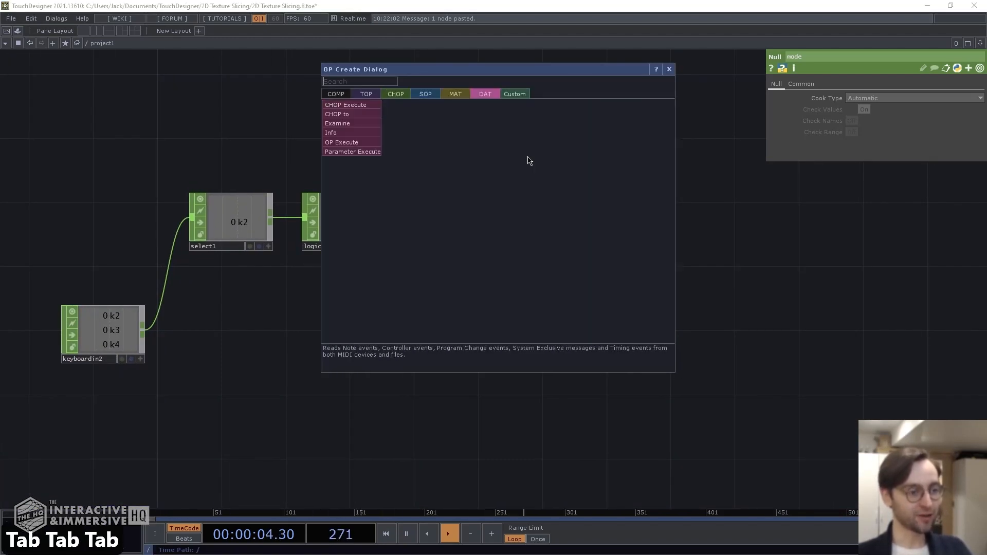
text(chop)
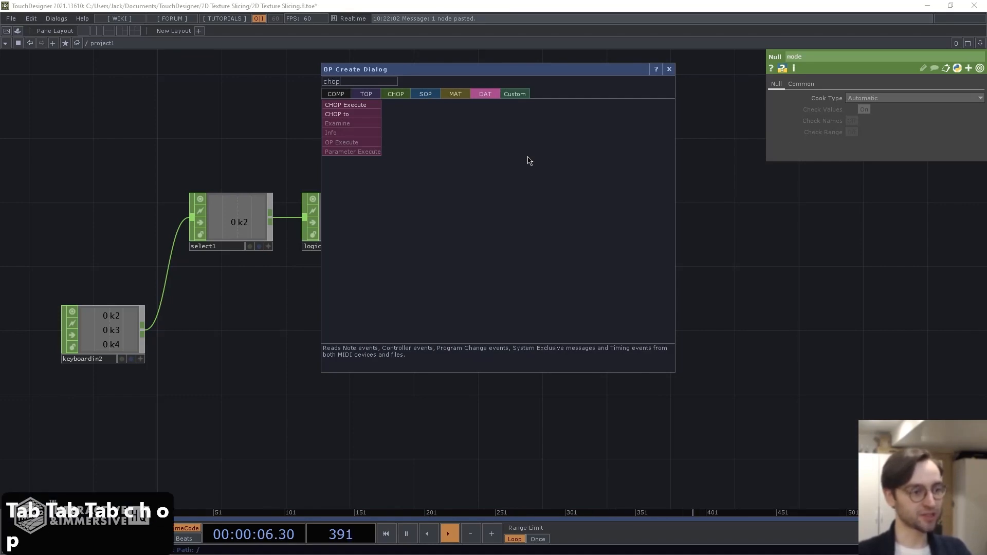
key(Return)
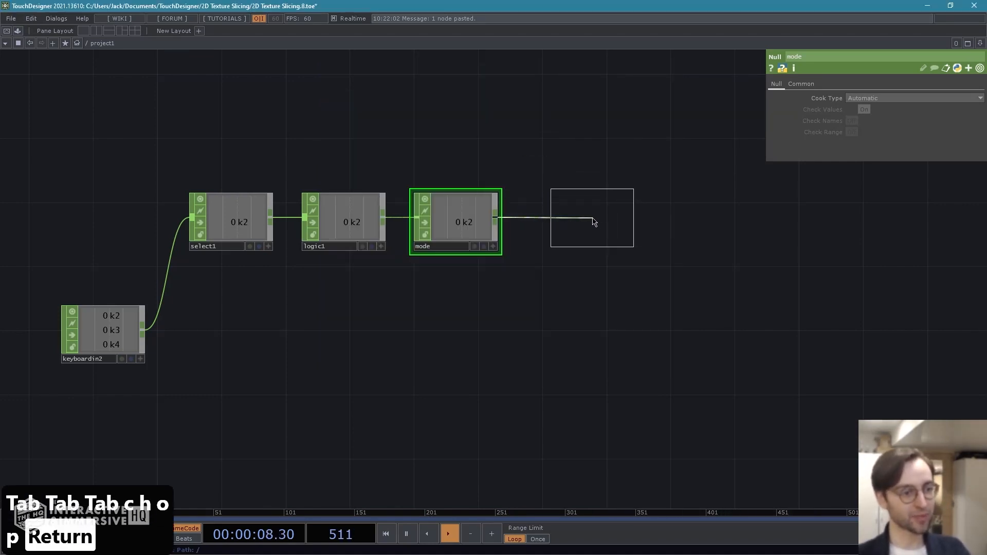
click(584, 217)
key(BackSpace)
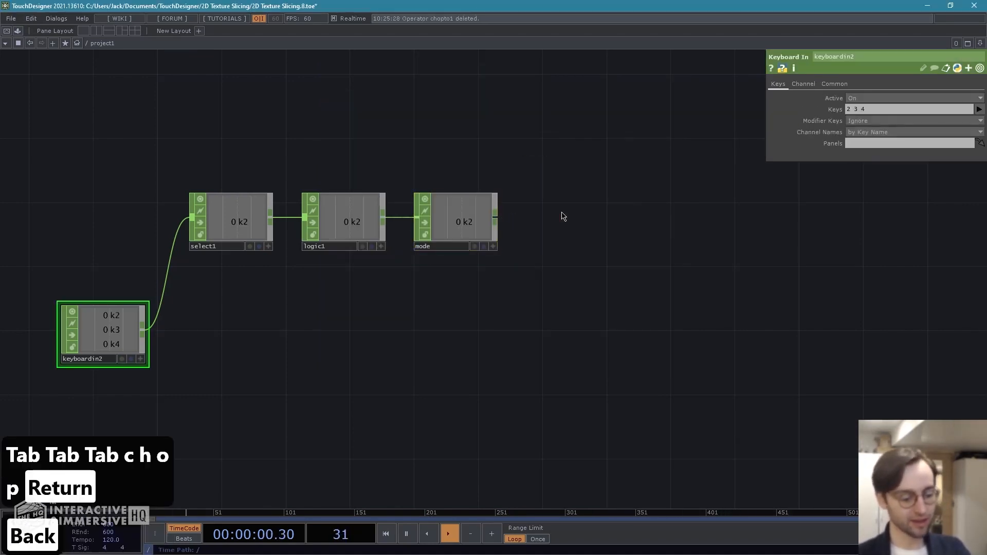
- Add a CHOP Execute DAT beside the mode node and set its CHOPs parameter to mode
key(Tab)
click(408, 108)
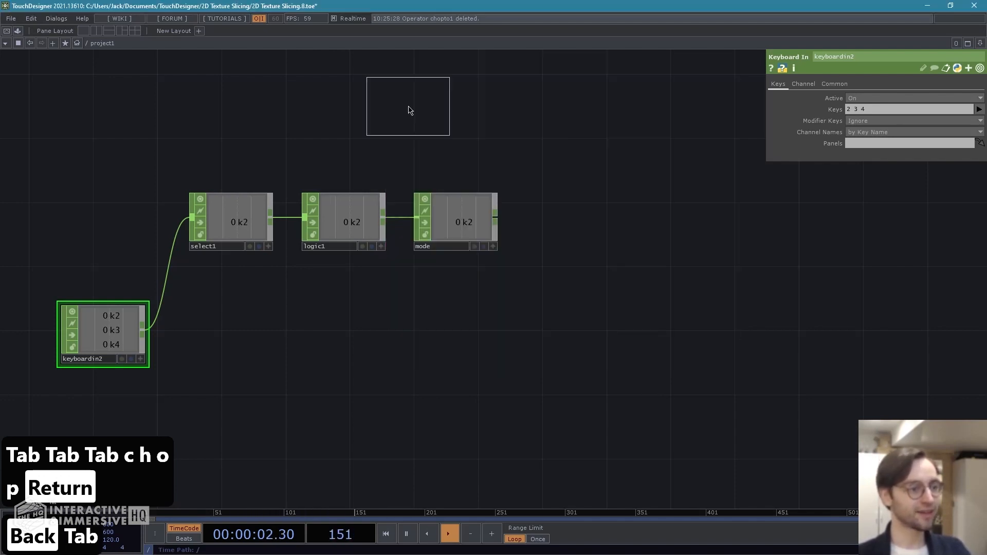
click(583, 221)
drag(594, 295, 535, 335)
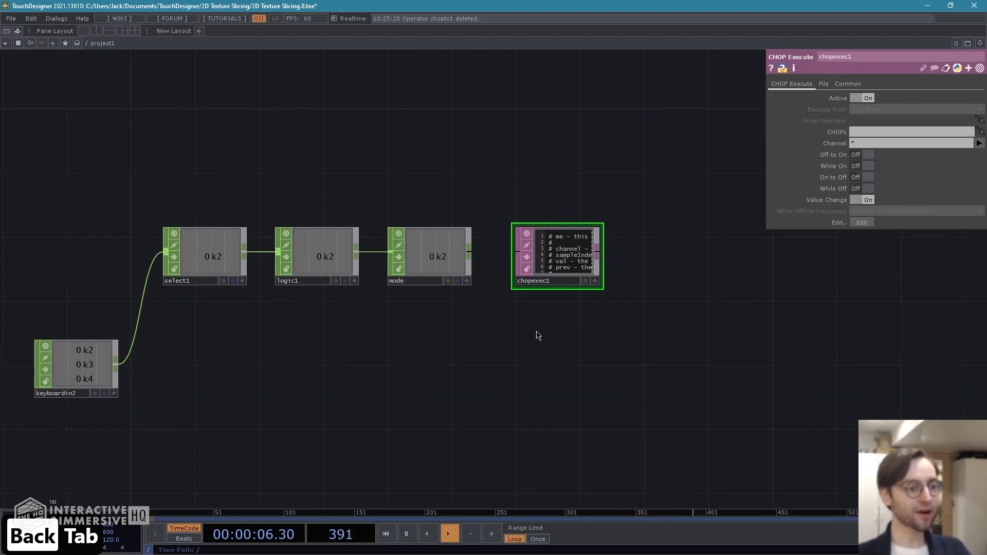
click(425, 249)
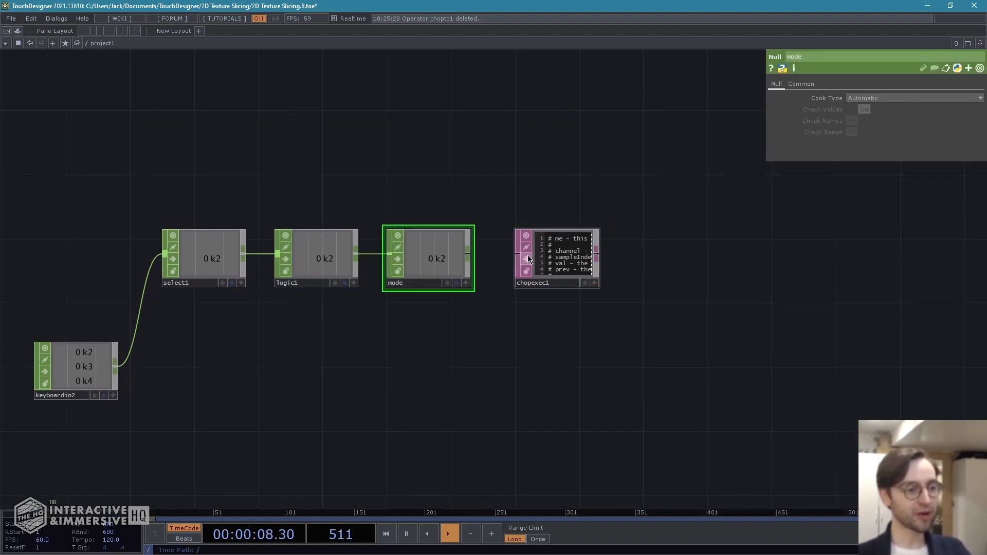
click(556, 257)
drag(439, 257, 868, 131)
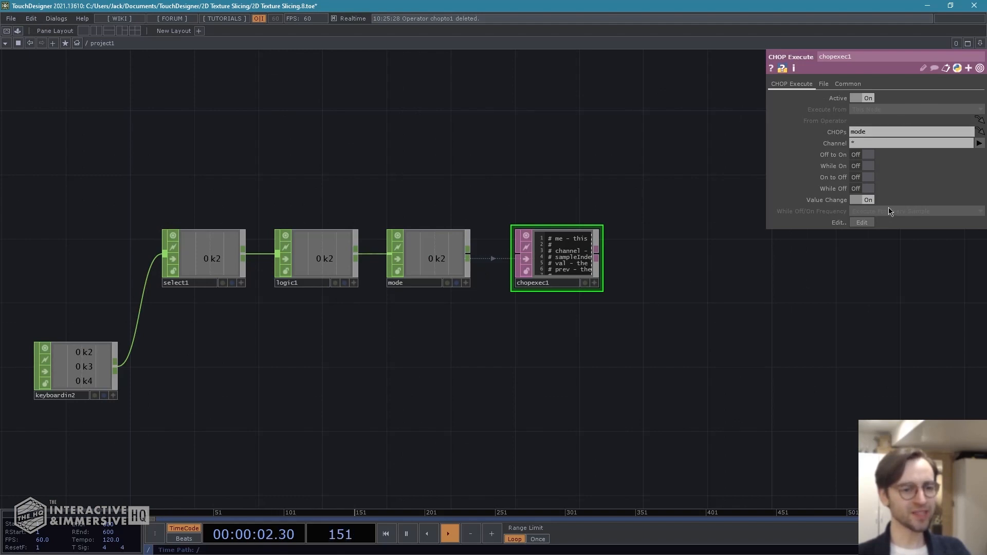
- For chopexec1, disable Value Change and enable Off to On and On to Off
click(867, 200)
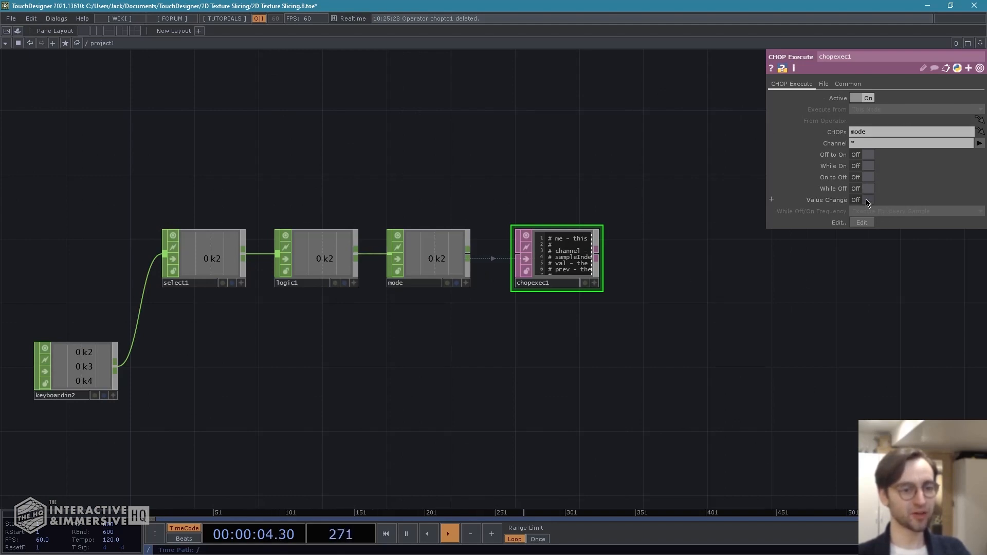
click(868, 154)
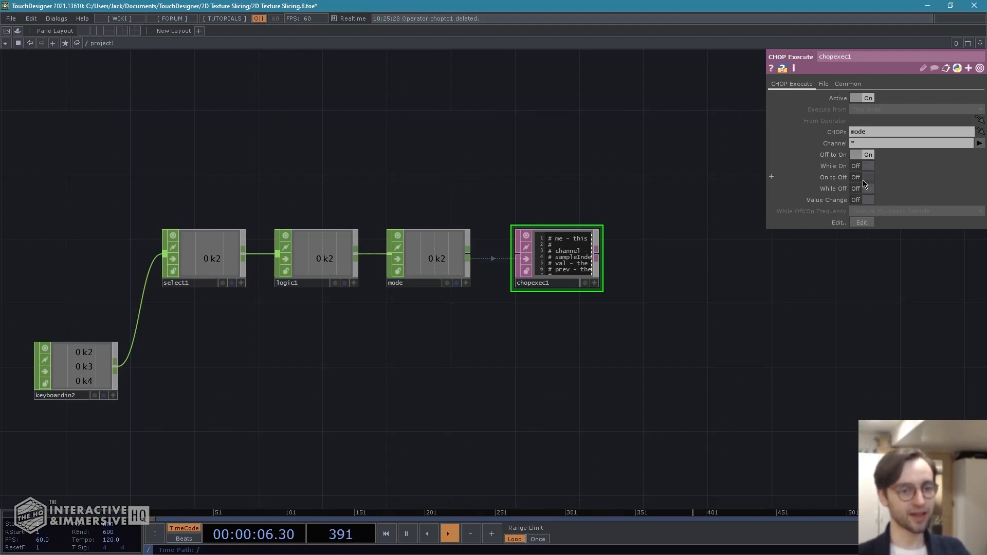
click(866, 178)
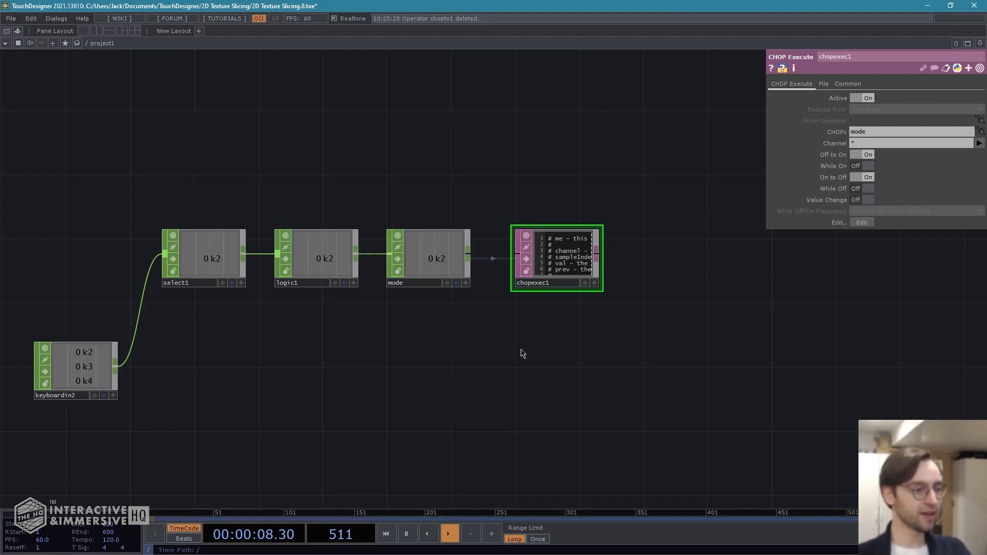
- In chopexec1's script, set displace1's par.horzsource to 1 and par.vertsource to 4 in onOffToOn, and to 4 and 0 respectively in onOnToOff
scroll(534, 348, up, 3)
drag(545, 342, 547, 269)
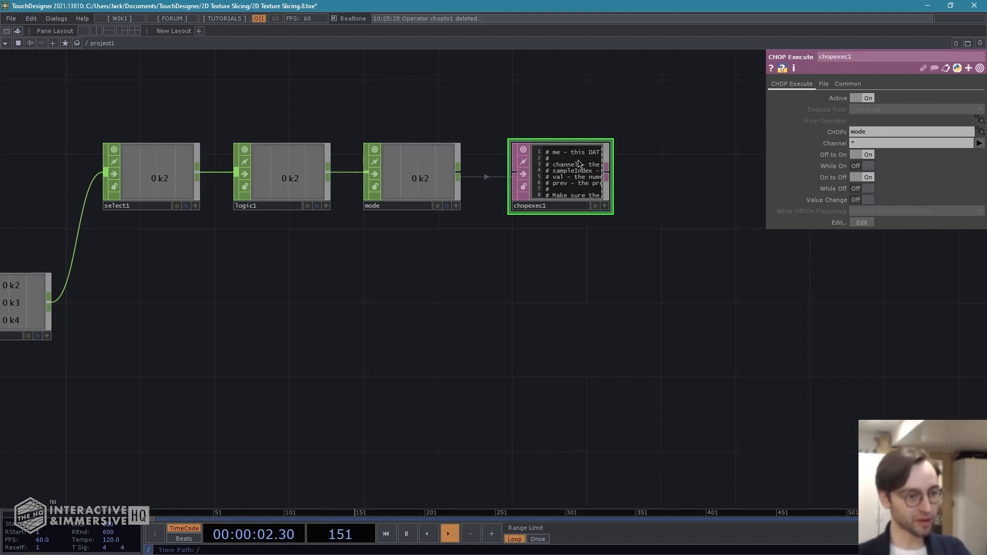
key(ctrl+e)
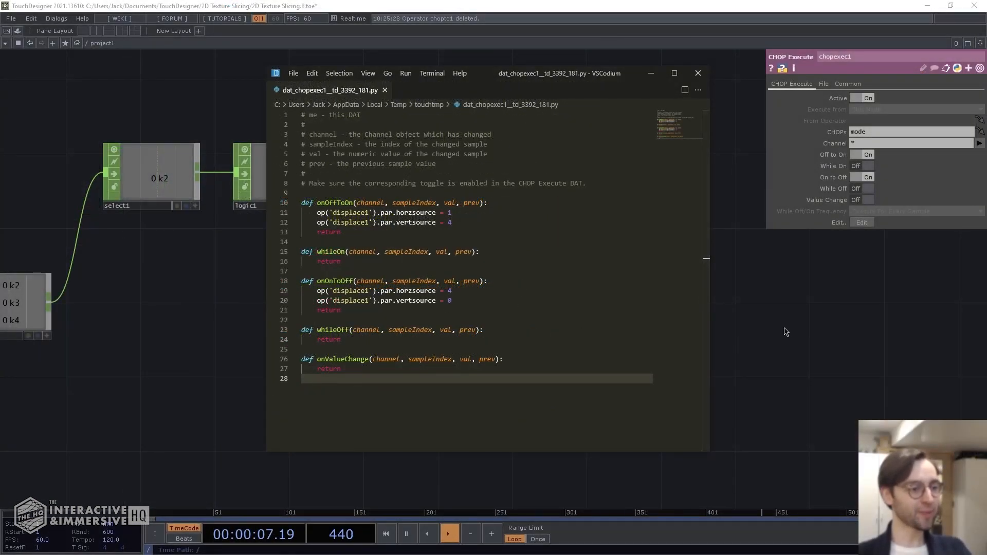
click(760, 356)
- Examine displace1's Horizontal Source and Vertical Source parameters alongside the chopexec1 script that drives them
drag(601, 266, 604, 77)
drag(600, 322, 514, 283)
click(648, 348)
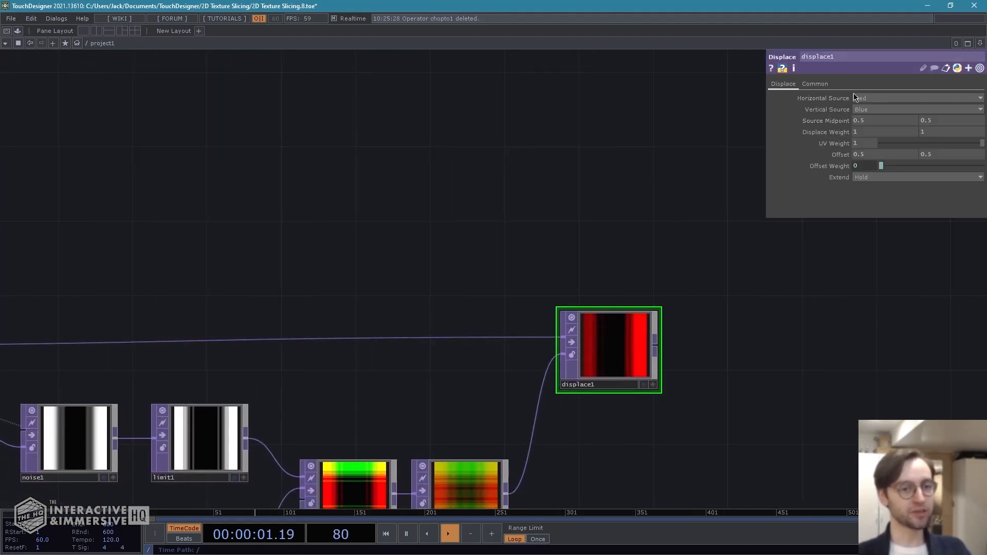
drag(703, 174, 680, 236)
scroll(693, 172, down, 5)
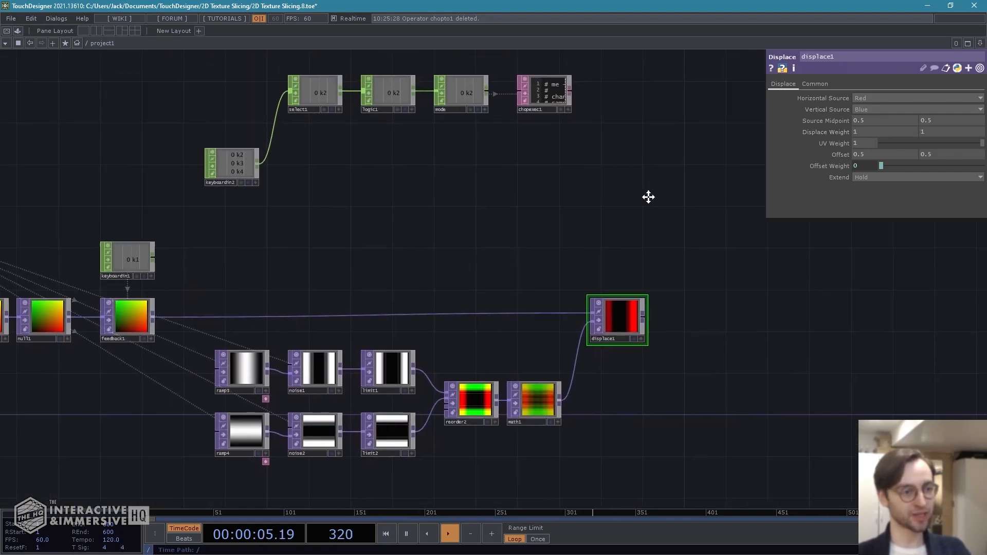
drag(541, 167, 544, 169)
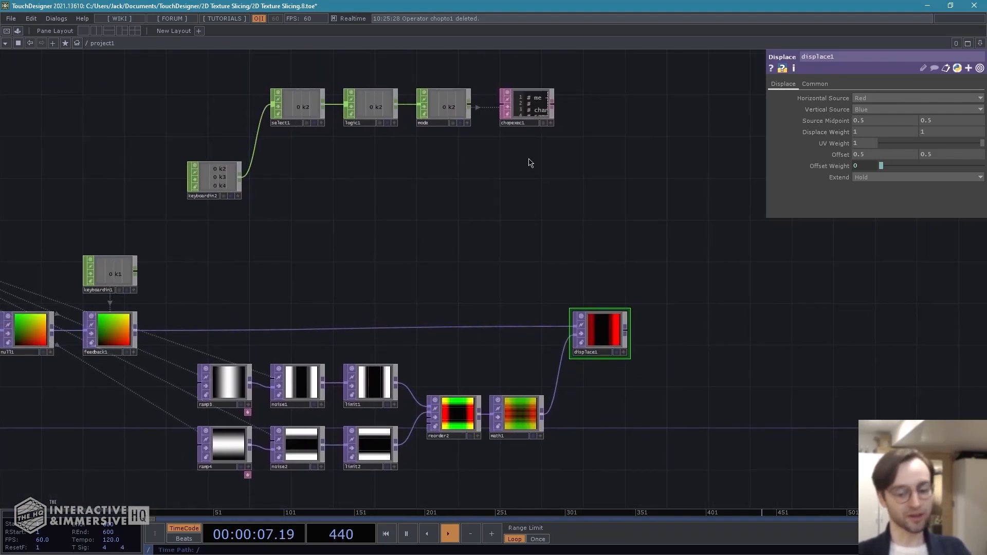
click(532, 111)
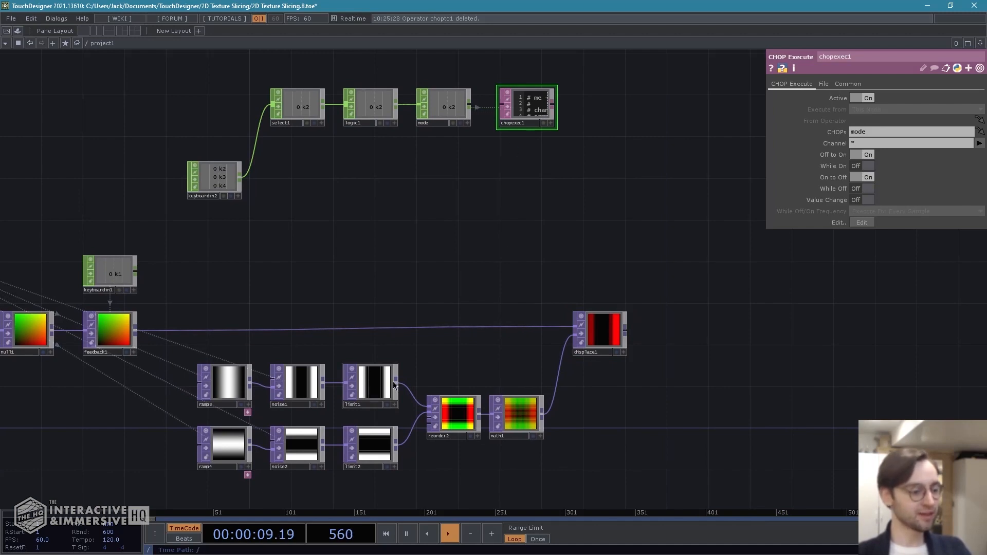
key(alt+Tab)
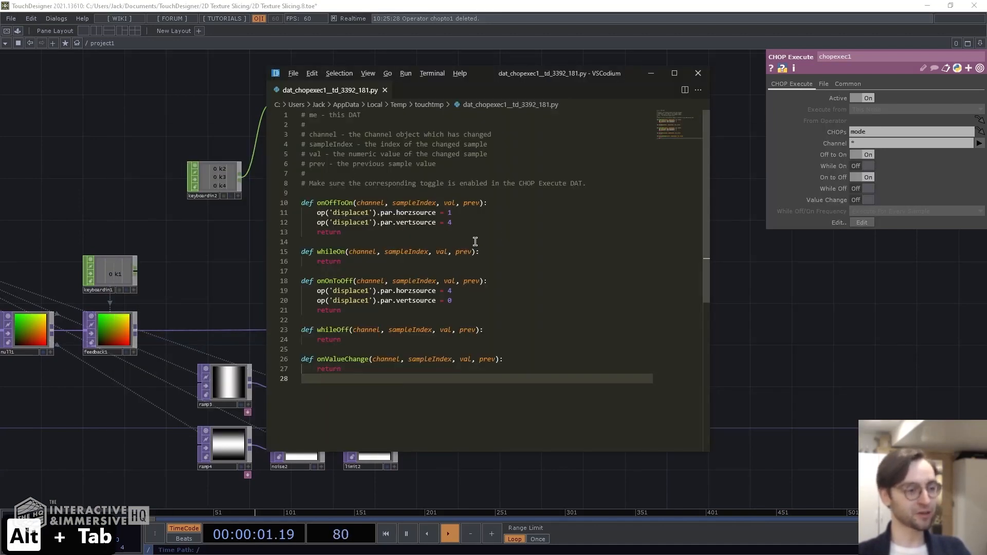
key(alt+Tab)
drag(469, 200, 461, 260)
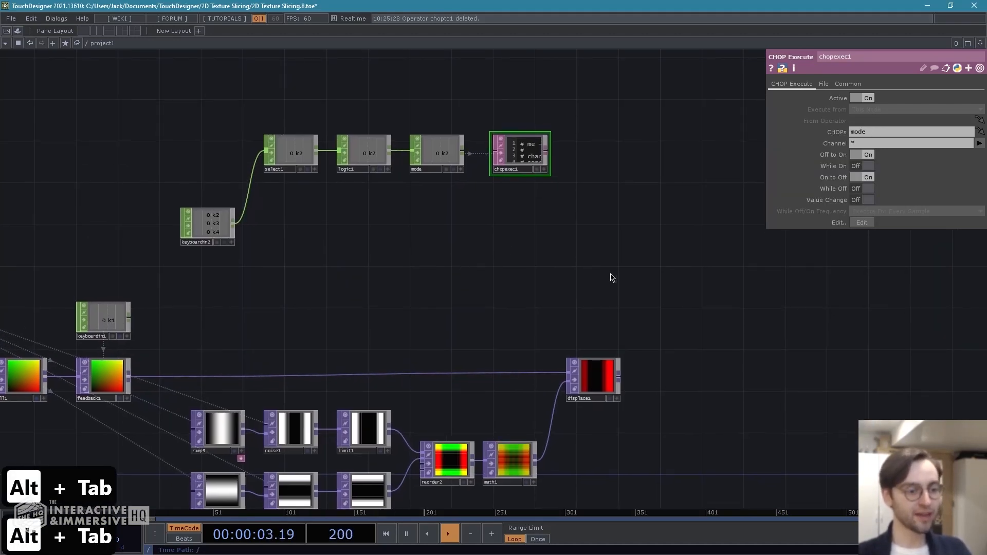
- Show displace1's parameters and trigger k2 repeatedly to test switching its Horizontal and Vertical Source, ending on None and Red
click(595, 379)
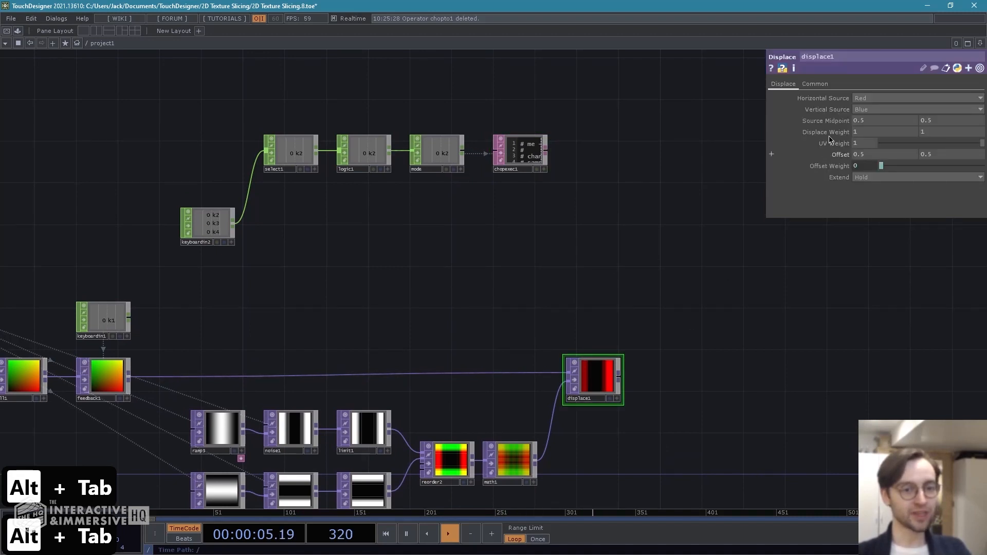
key(2)
key(2)
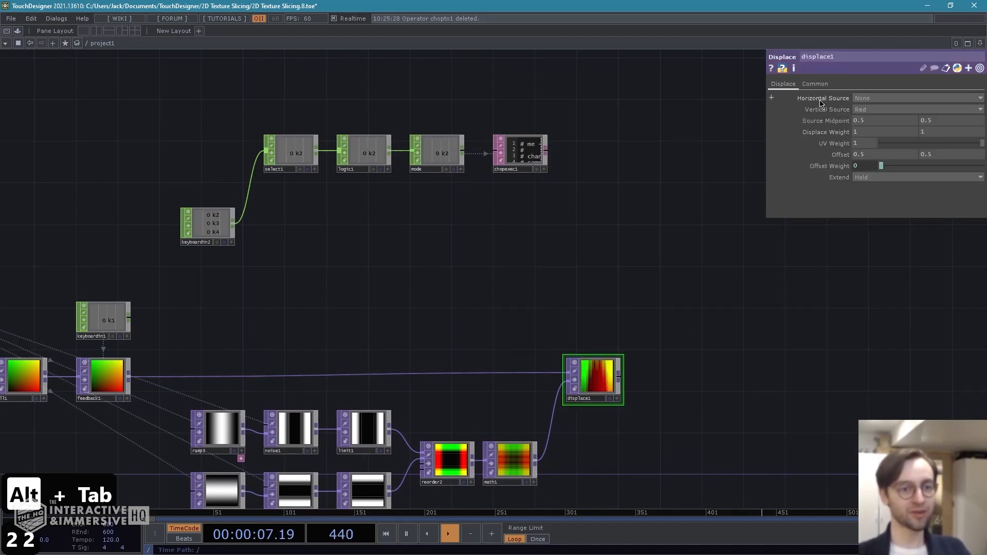
key(2)
key(2)
key(2)
key(2)
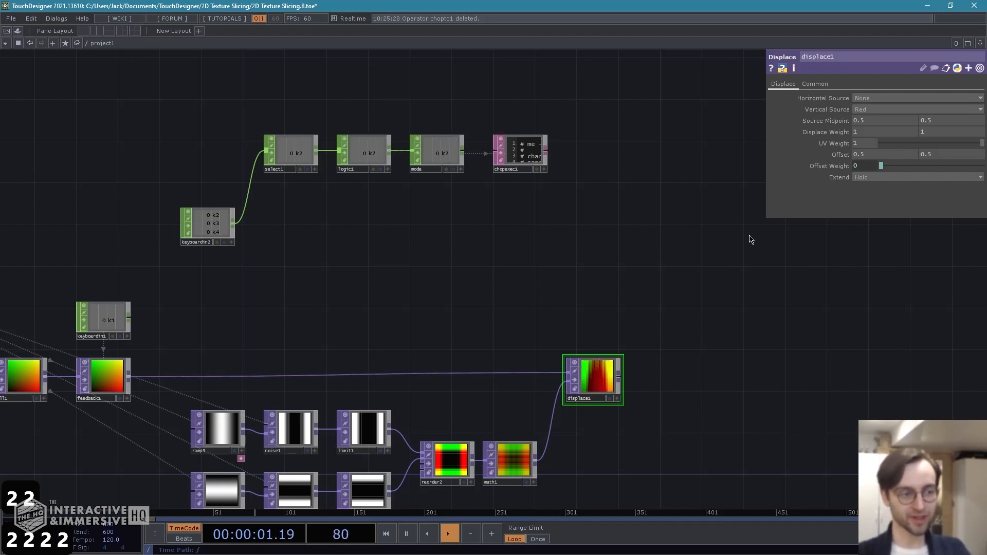
- Add a second Select CHOP fed by keyboardin2 and place it below select1
drag(434, 220, 495, 240)
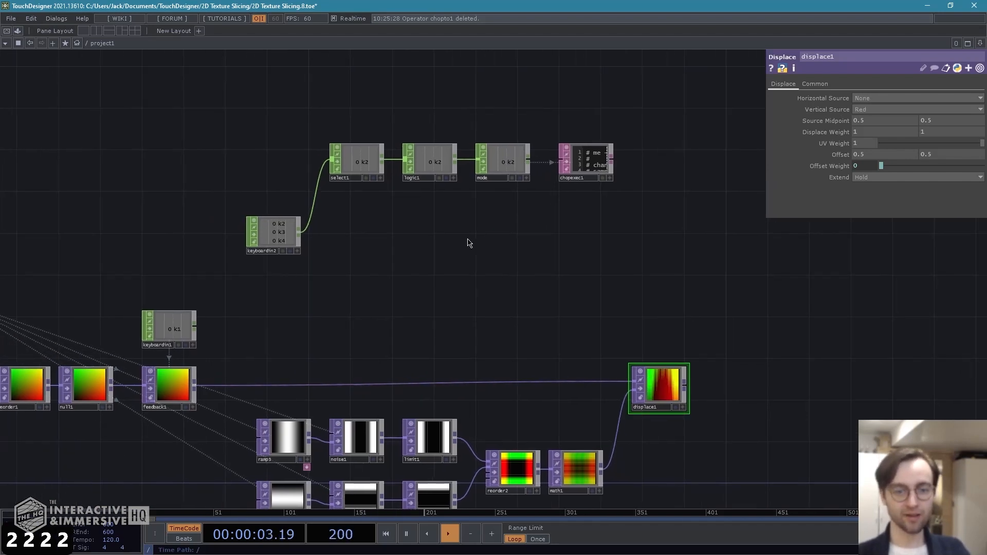
scroll(409, 239, up, 2)
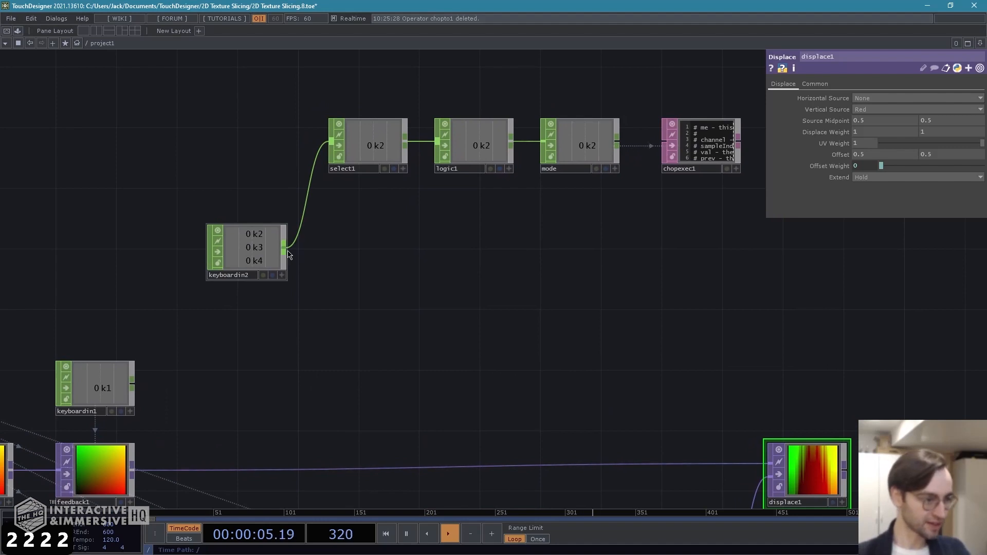
right_click(288, 255)
text(select)
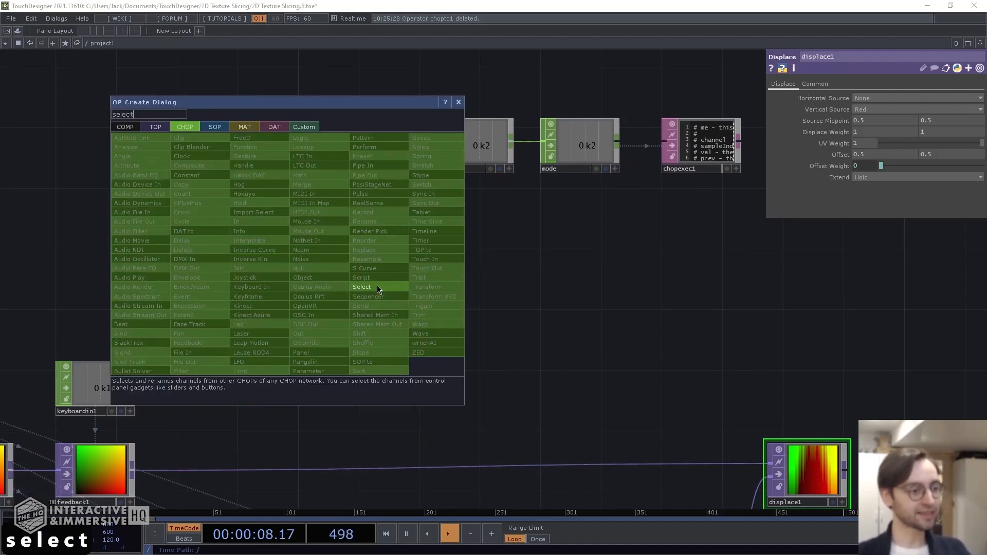
key(Return)
click(368, 238)
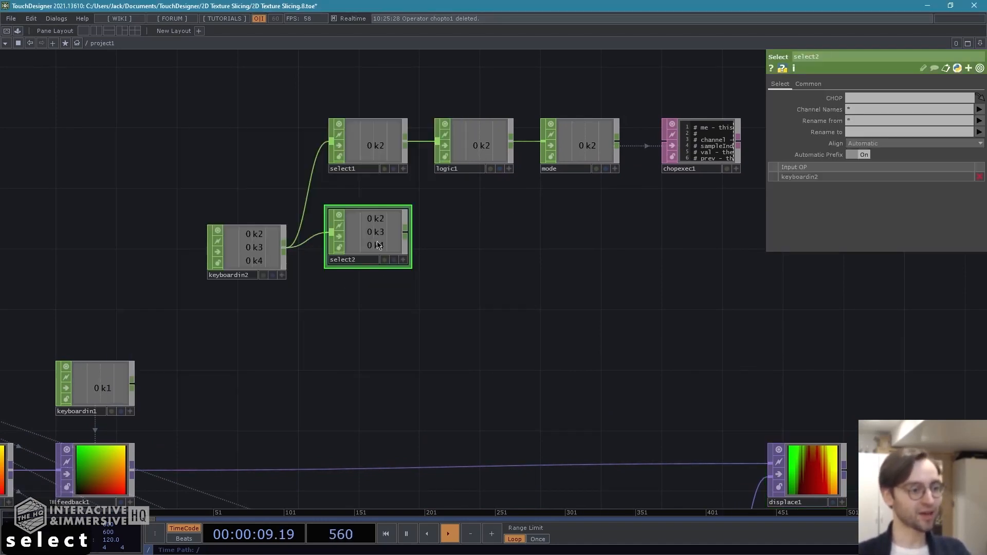
- Set select2's Channel Names to k3 and align the node horizontally with keyboardin2
click(938, 112)
text(k3)
key(Return)
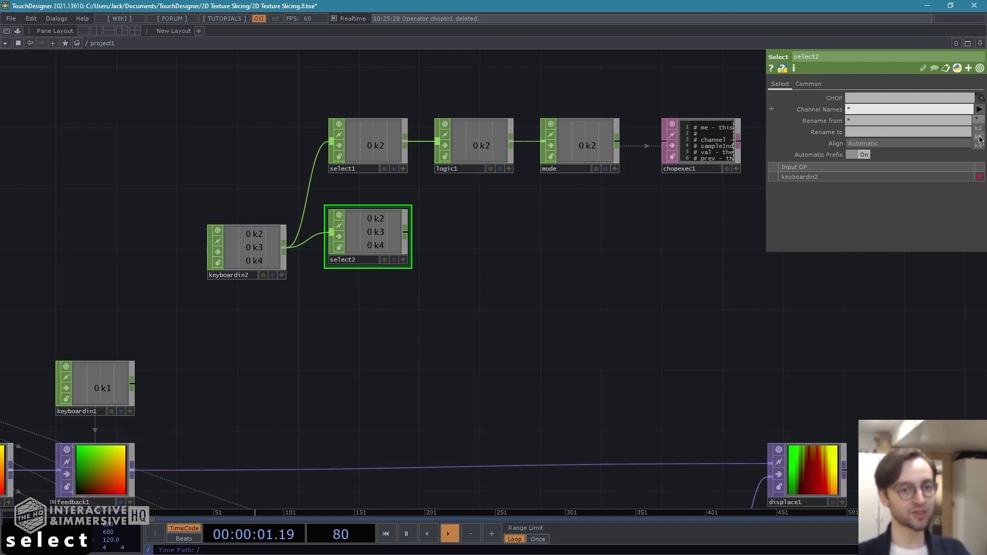
drag(467, 211, 470, 210)
drag(387, 228, 387, 242)
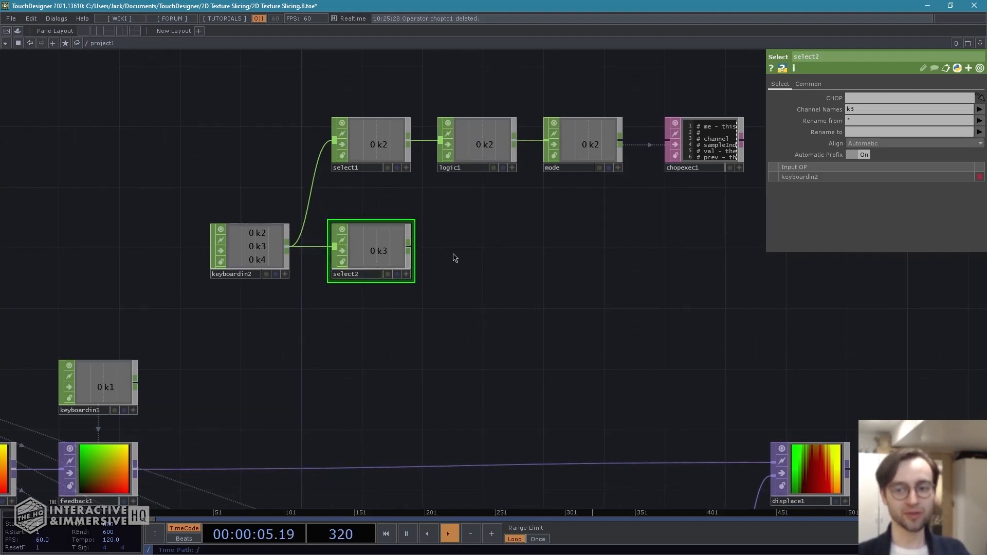
- Add a Logic CHOP after select2, line it up under logic1, and set its Channel Pre OP to Toggle
right_click(416, 249)
text(logic)
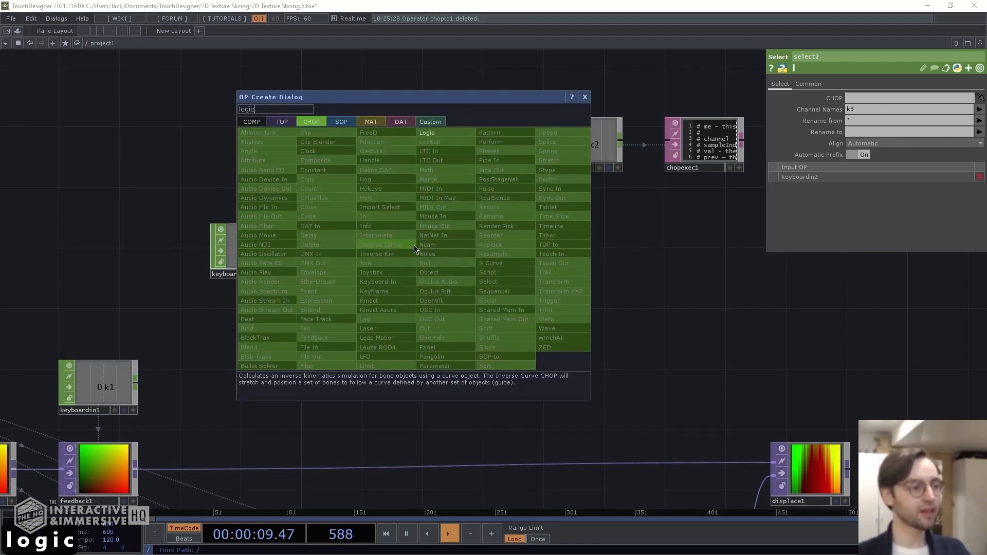
key(Return)
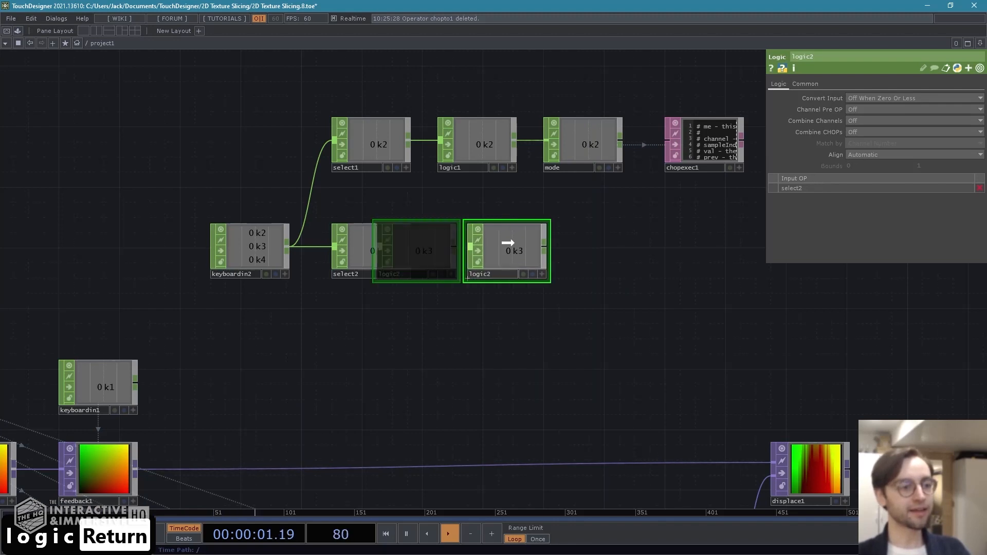
click(484, 250)
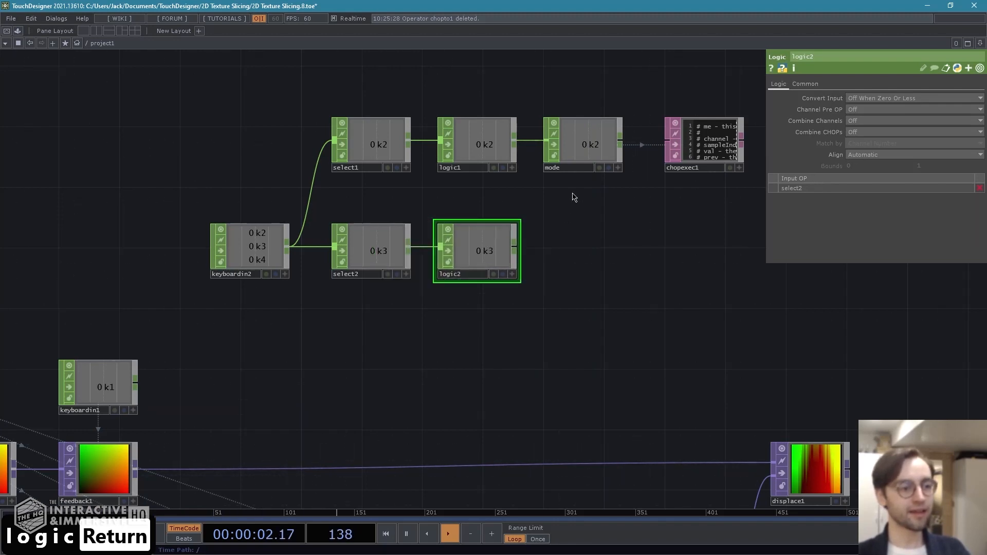
click(874, 120)
click(865, 138)
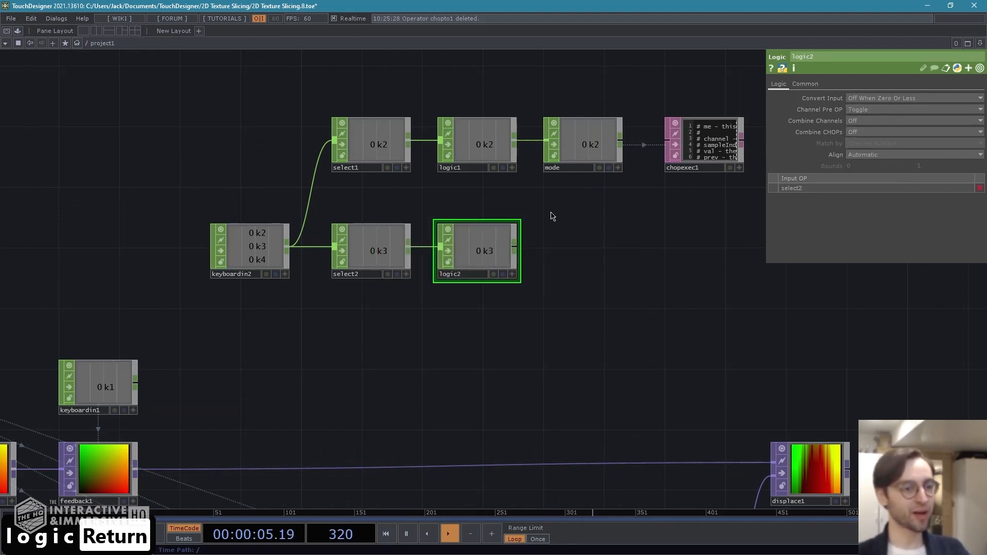
- Add a Math CHOP after logic2 and set the upper value of its To Range to 0.01
drag(604, 247, 575, 241)
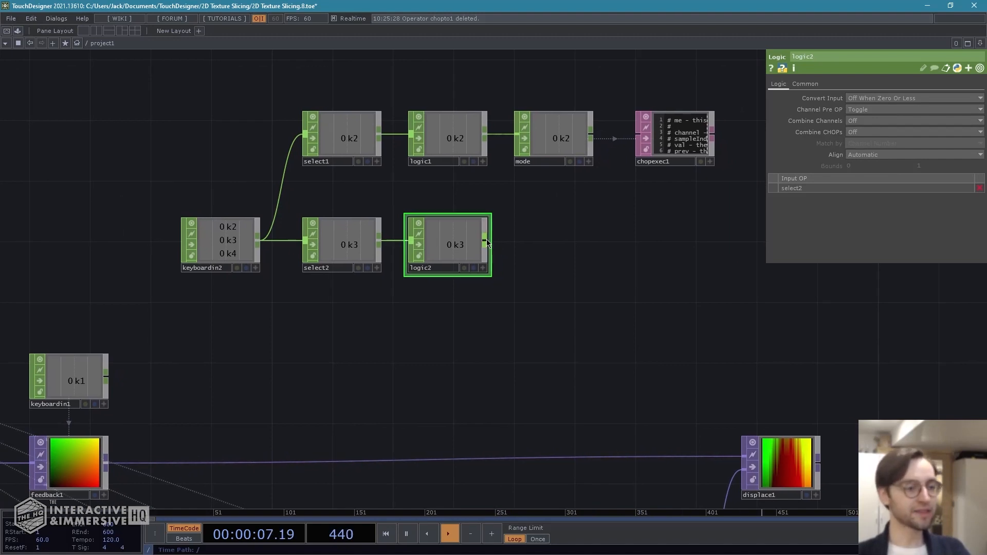
key(Tab)
text(math)
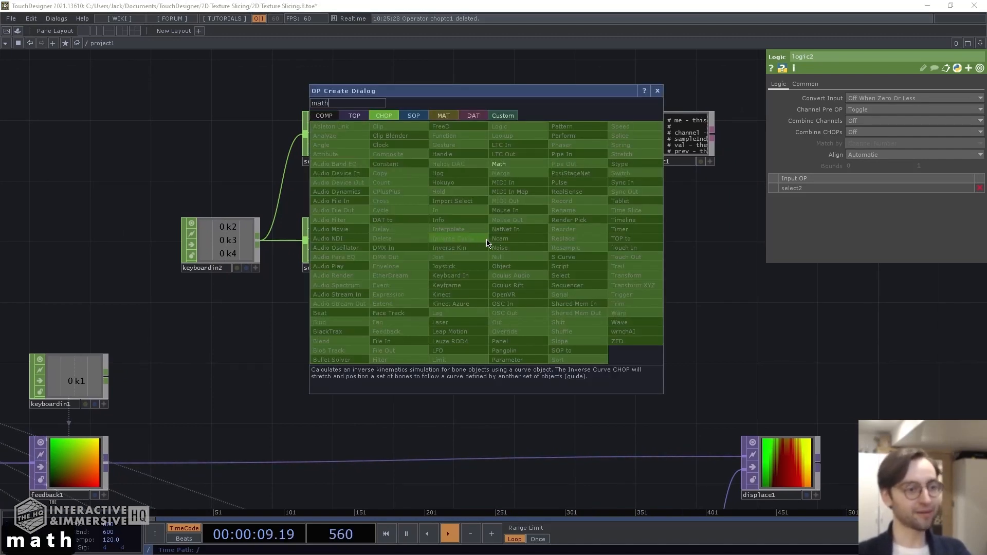
key(Return)
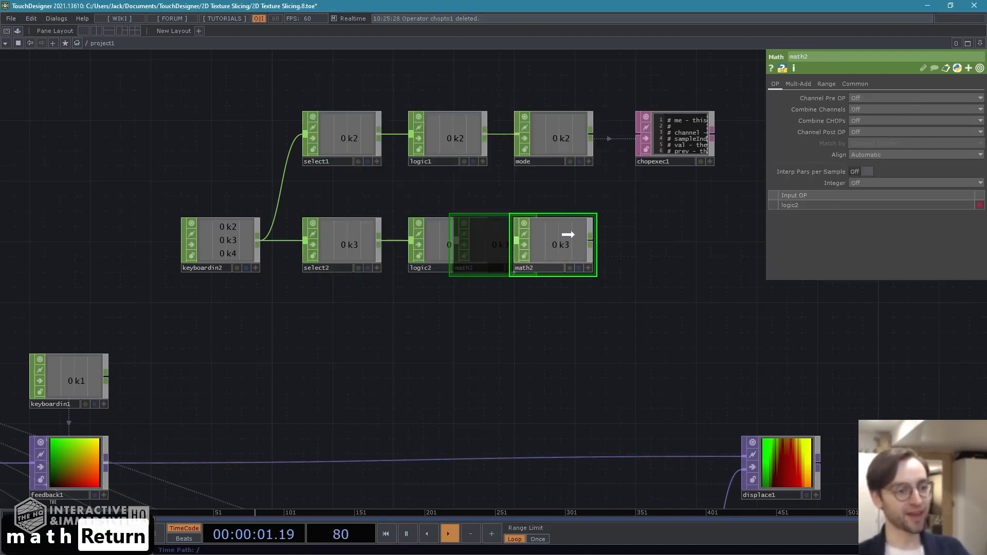
click(570, 232)
click(826, 84)
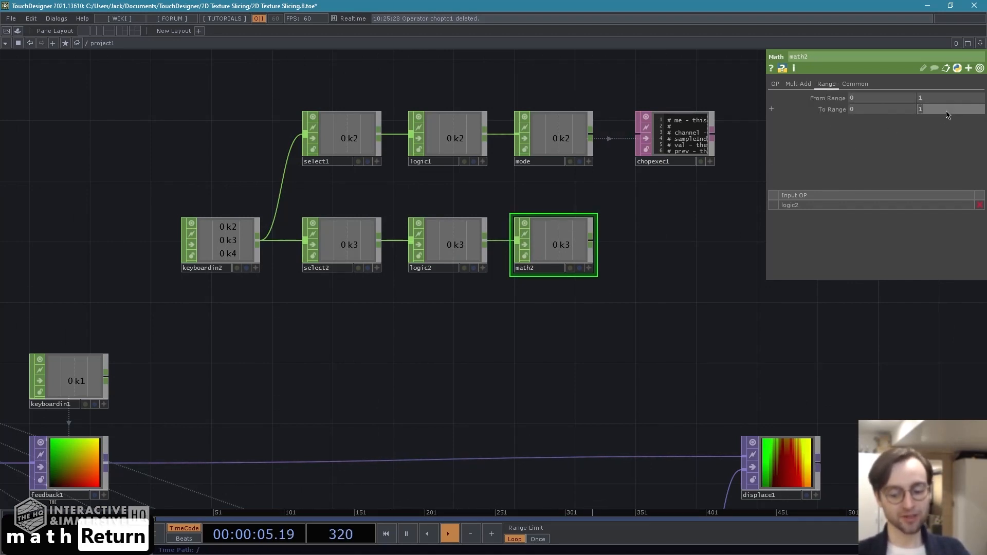
text(0.01)
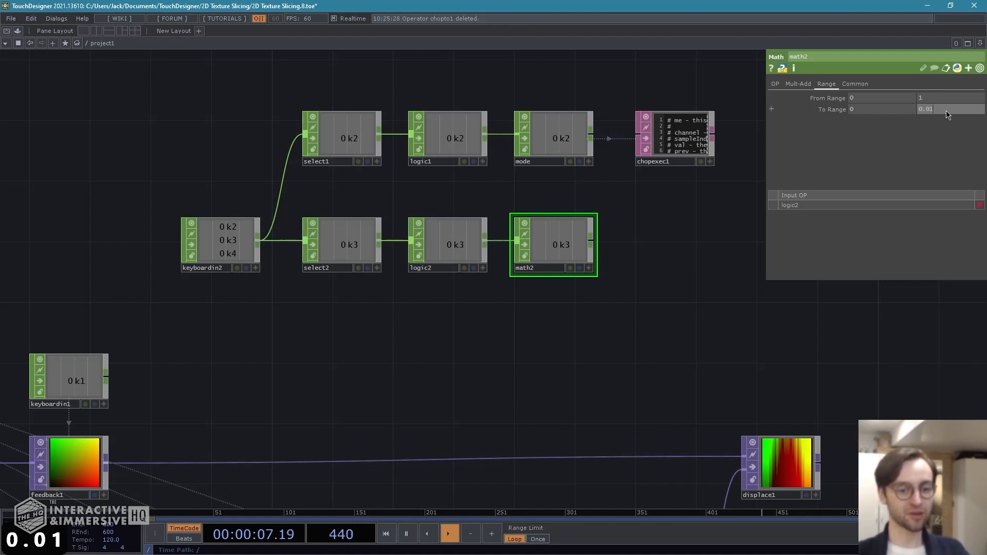
key(Return)
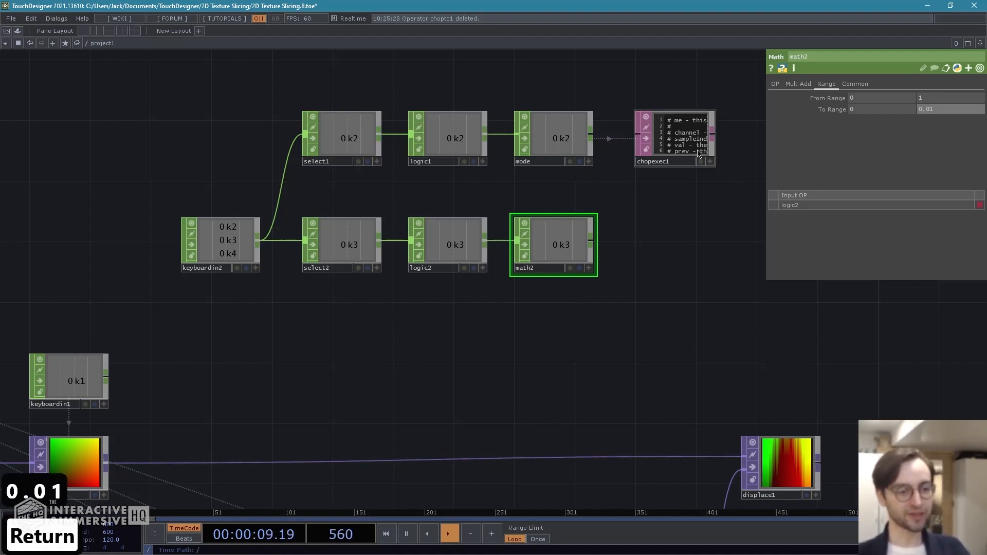
- Add a Null CHOP after math2, below chopexec1, and rename it disp_weight
key(alt+n)
click(670, 234)
drag(673, 284, 624, 284)
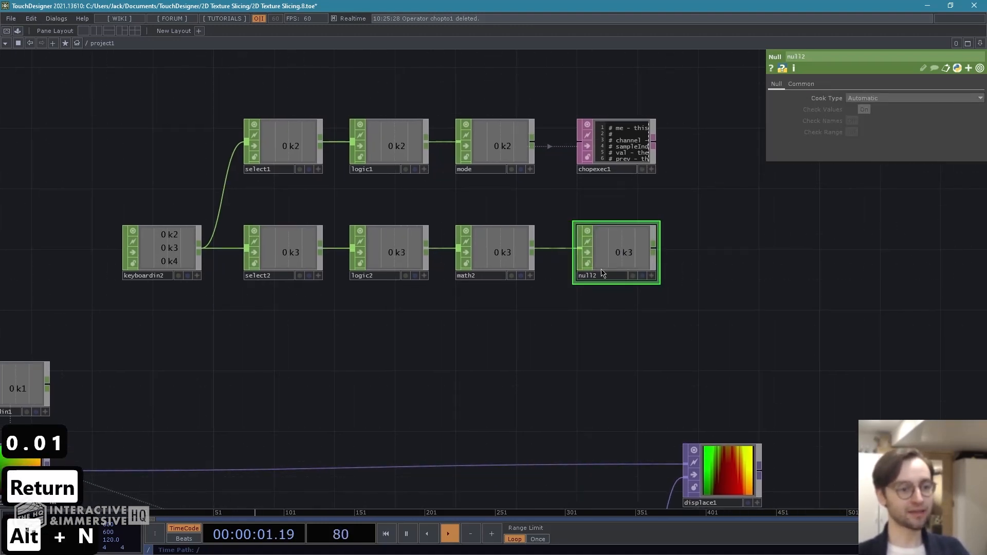
key(BackSpace)
key(BackSpace)
key(BackSpace)
key(BackSpace)
key(BackSpace)
text(di)
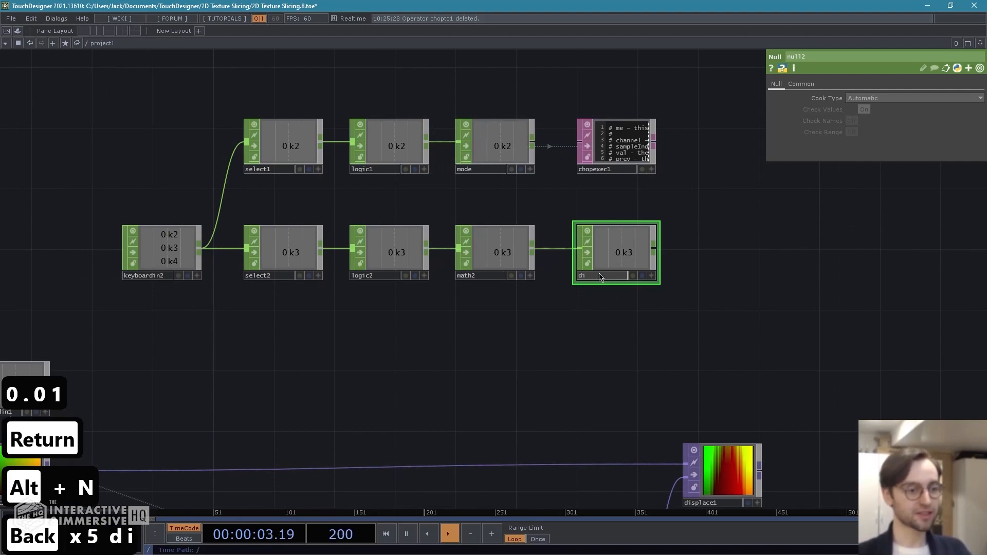
text(sp_weight)
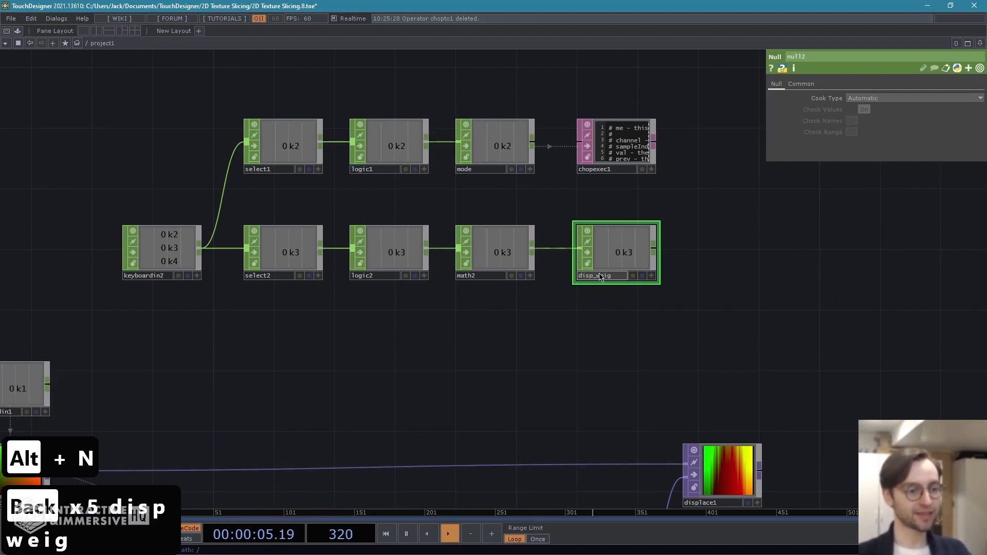
key(Return)
- Export disp_weight's k3 channel to both Displace Weight values of displace1 and review the linked nodes
drag(674, 306, 639, 264)
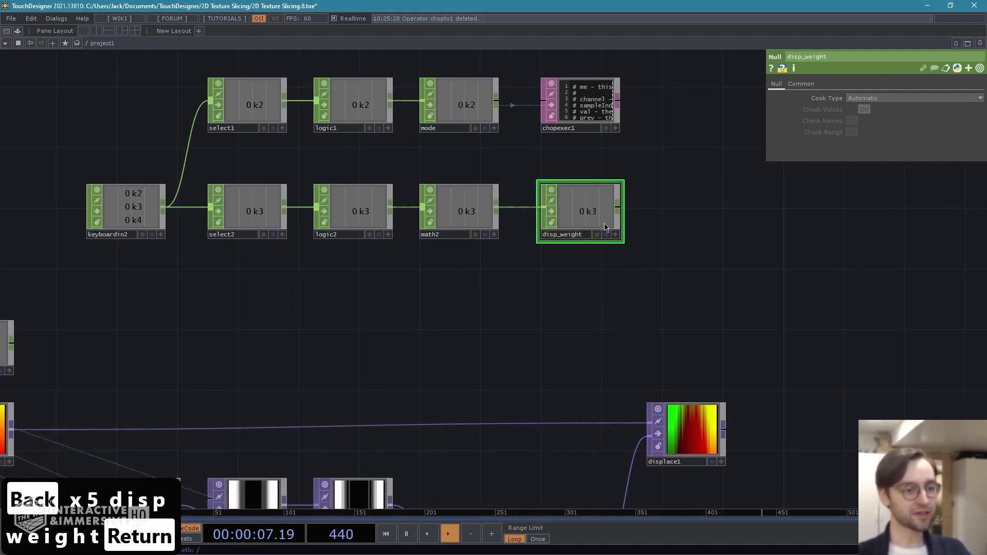
click(710, 417)
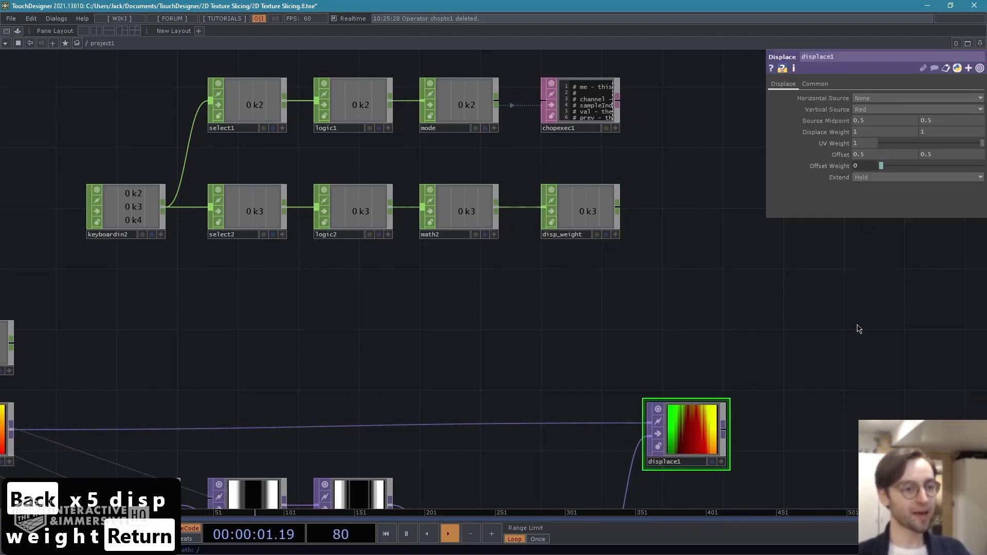
drag(857, 328, 776, 316)
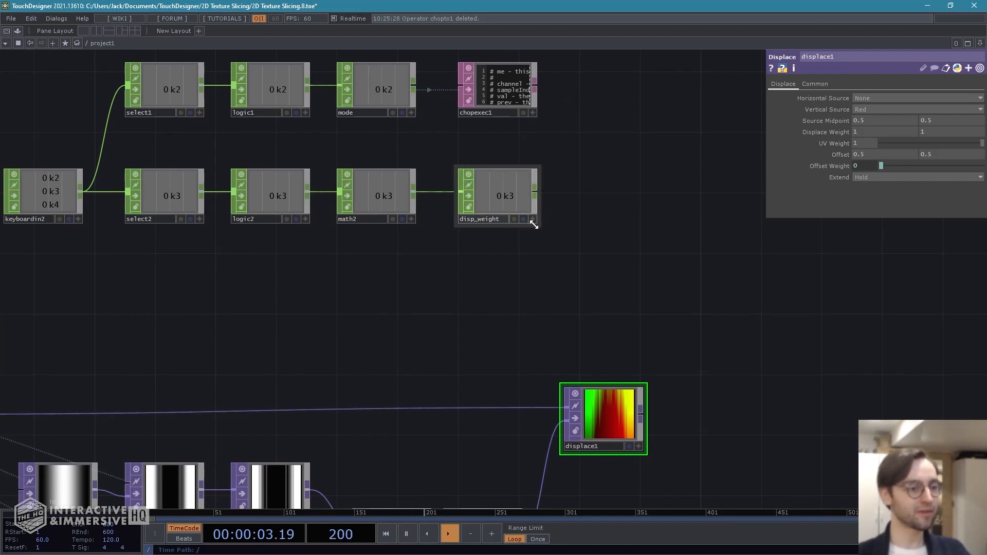
click(533, 220)
drag(497, 196, 832, 131)
click(832, 131)
drag(630, 213, 709, 211)
click(611, 217)
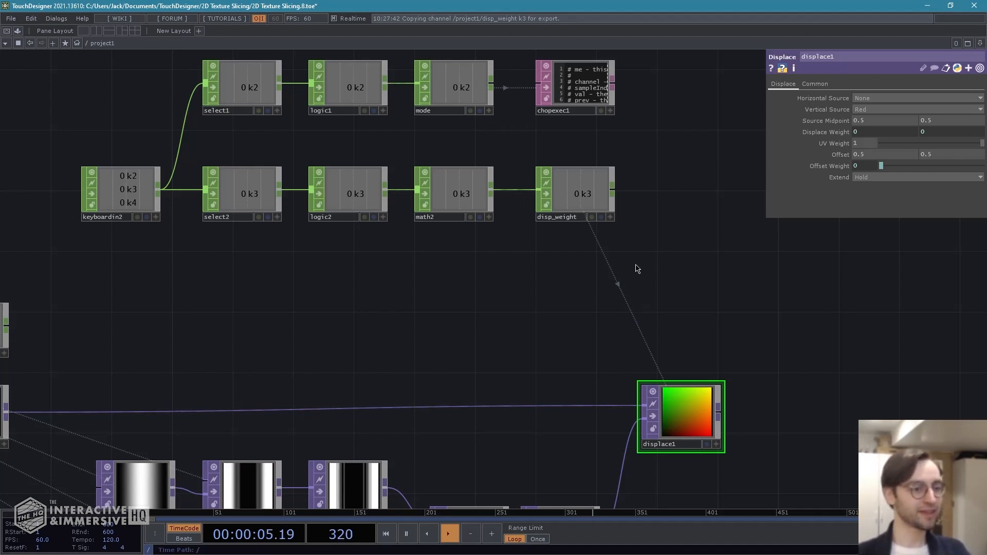
drag(640, 268, 642, 278)
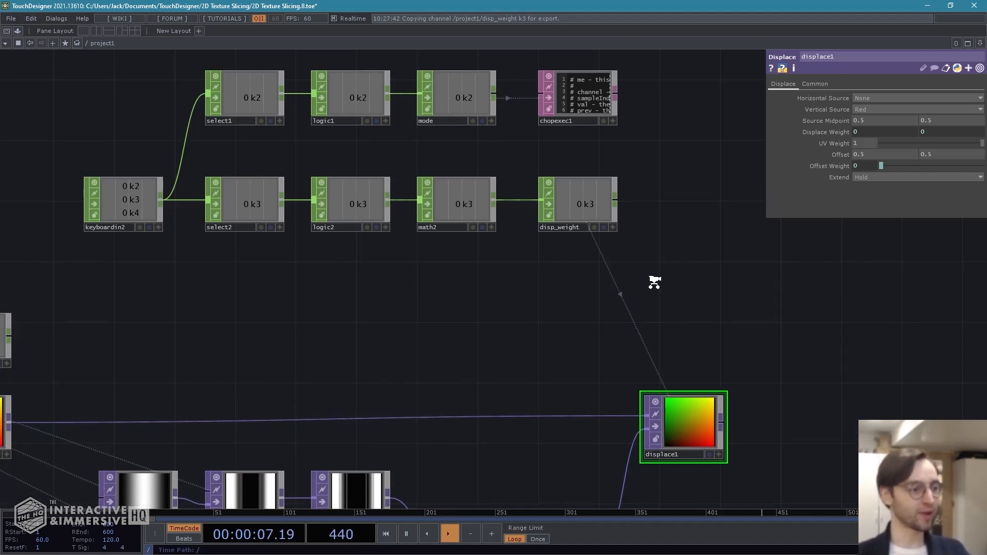
scroll(660, 288, down, 3)
drag(591, 266, 403, 234)
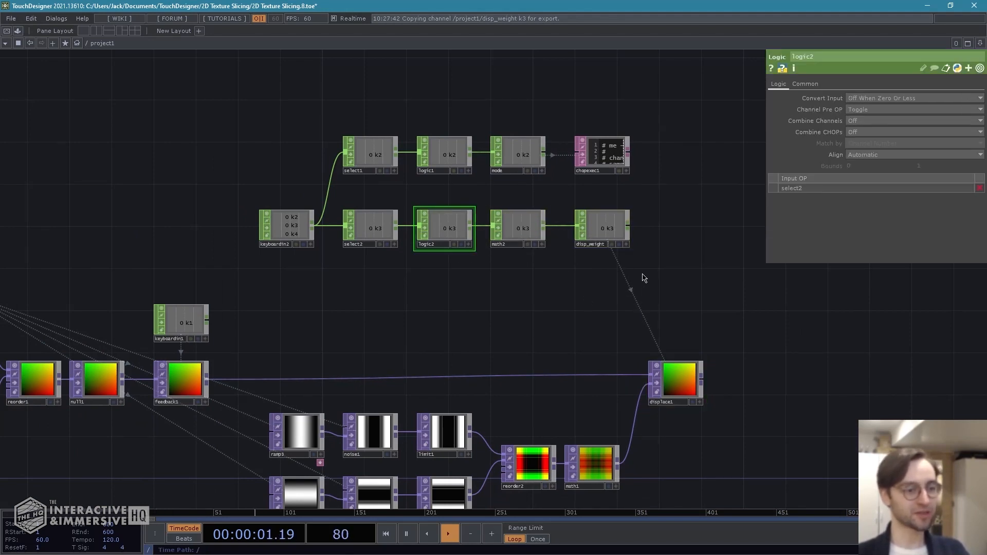
click(611, 227)
click(671, 365)
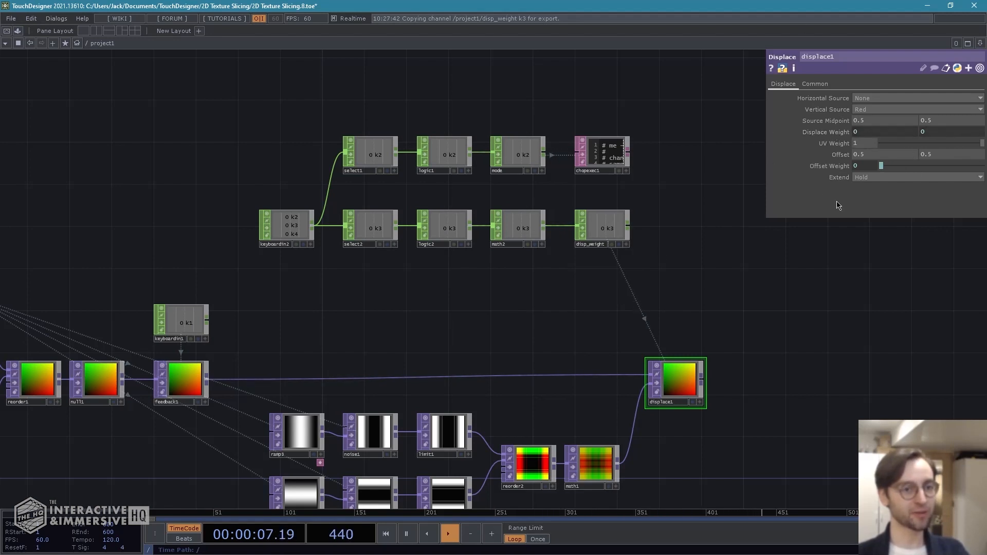
drag(791, 291, 722, 292)
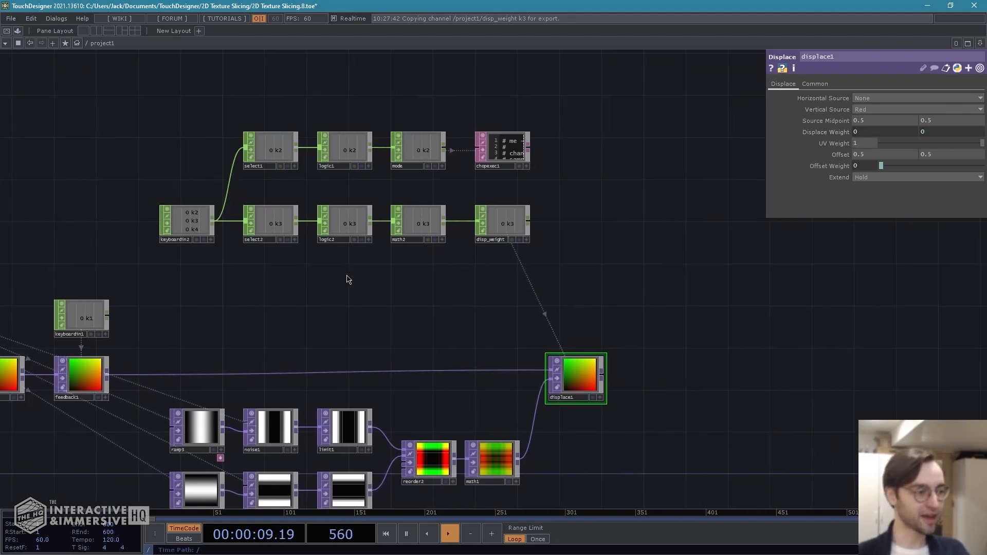
- Add a third Select CHOP fed by keyboardin2 below select2 and set its Channel Names to k4
drag(347, 276, 434, 277)
right_click(340, 227)
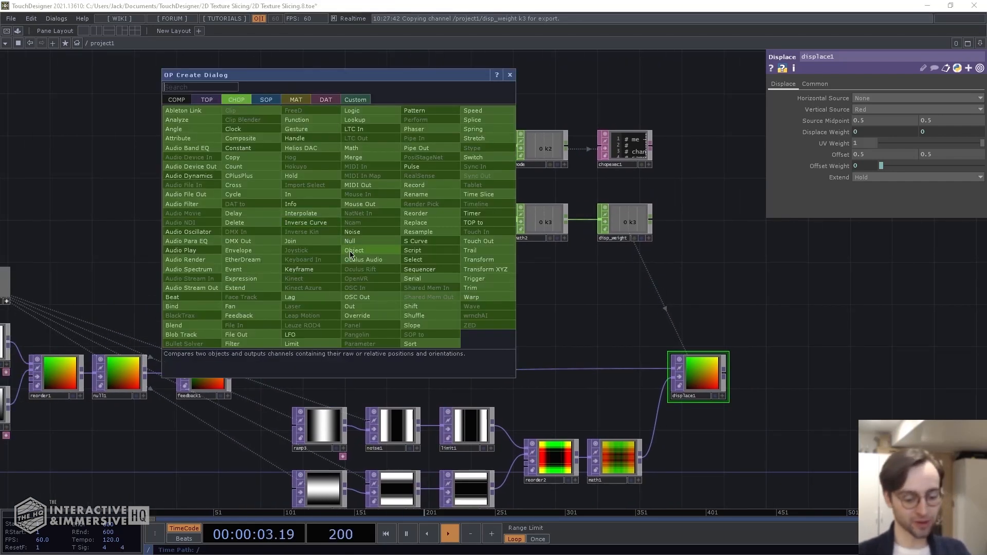
text(sele)
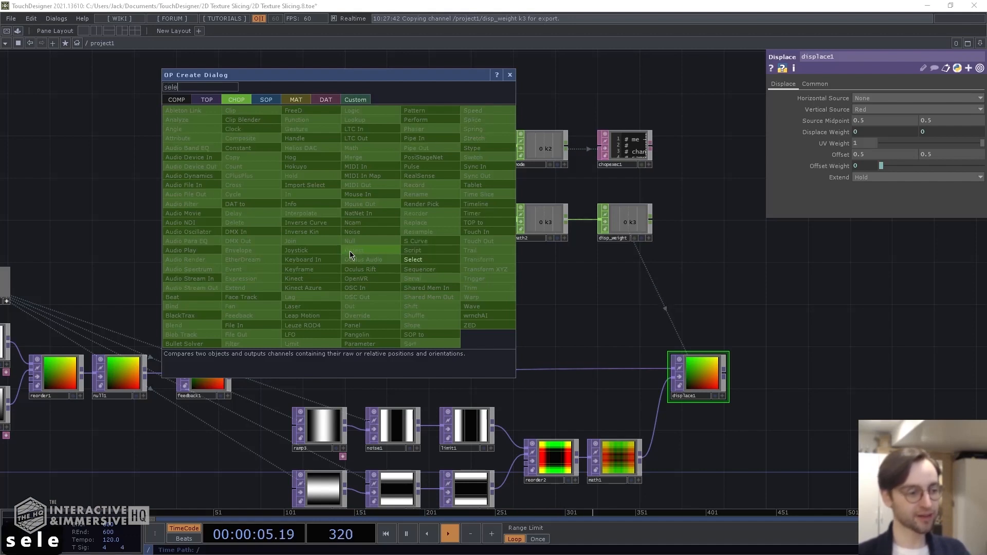
key(Return)
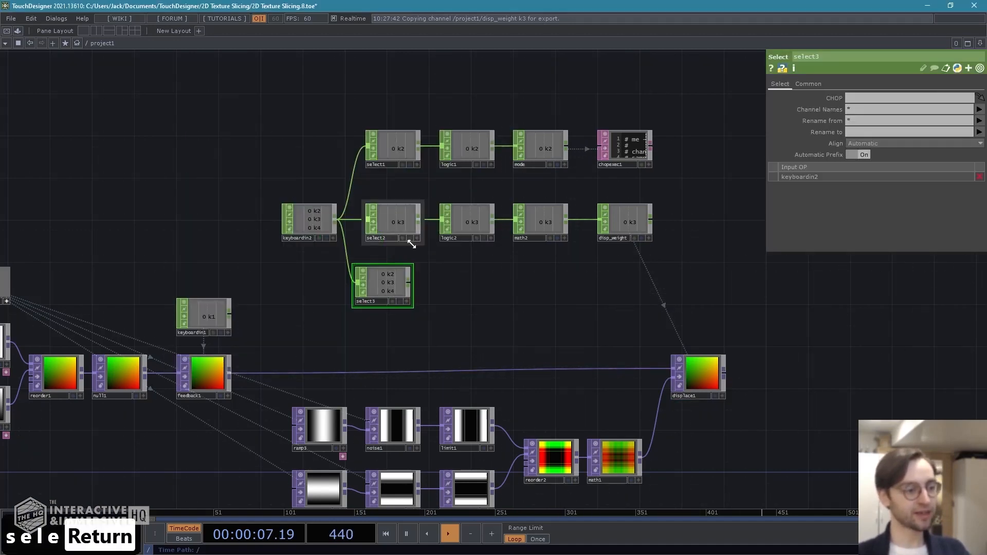
click(393, 286)
scroll(416, 322, up, 3)
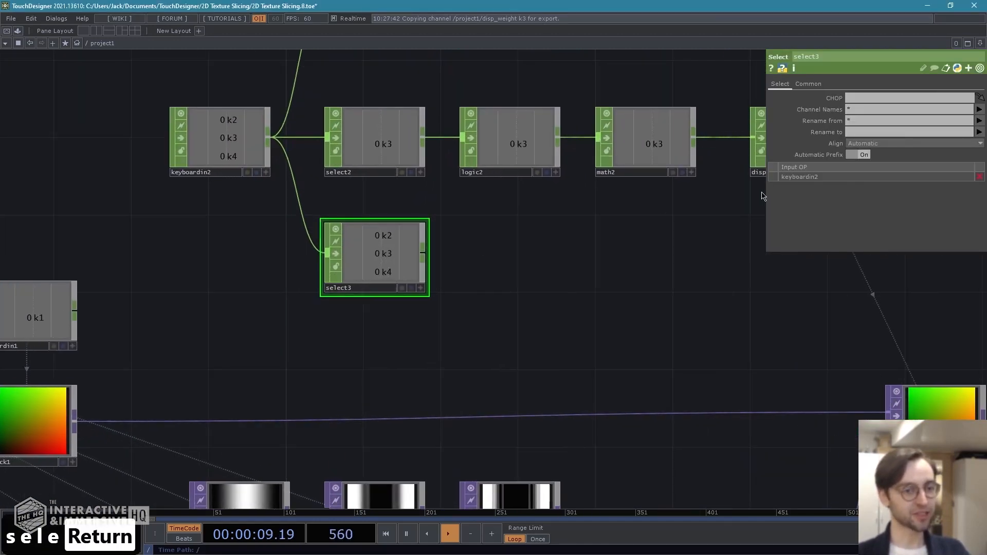
click(980, 109)
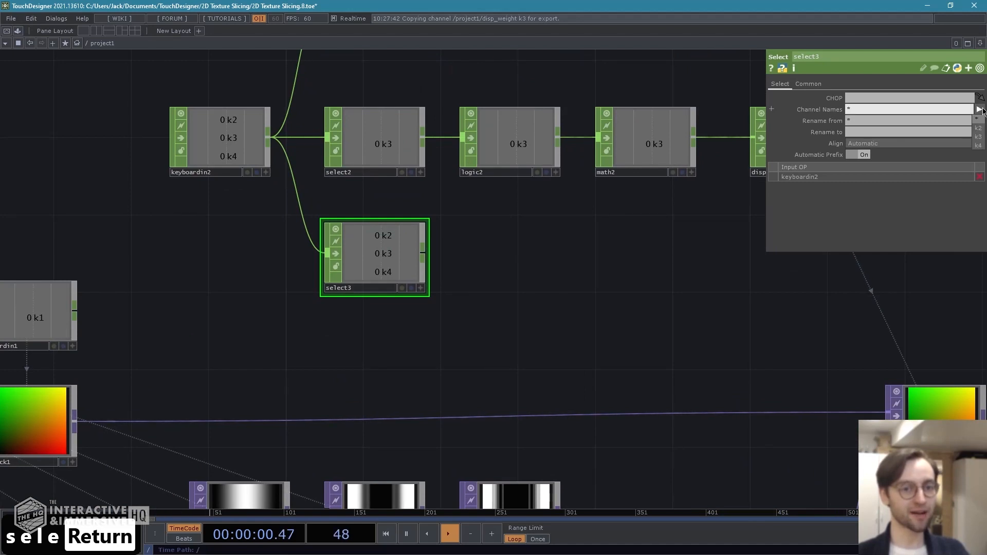
click(980, 146)
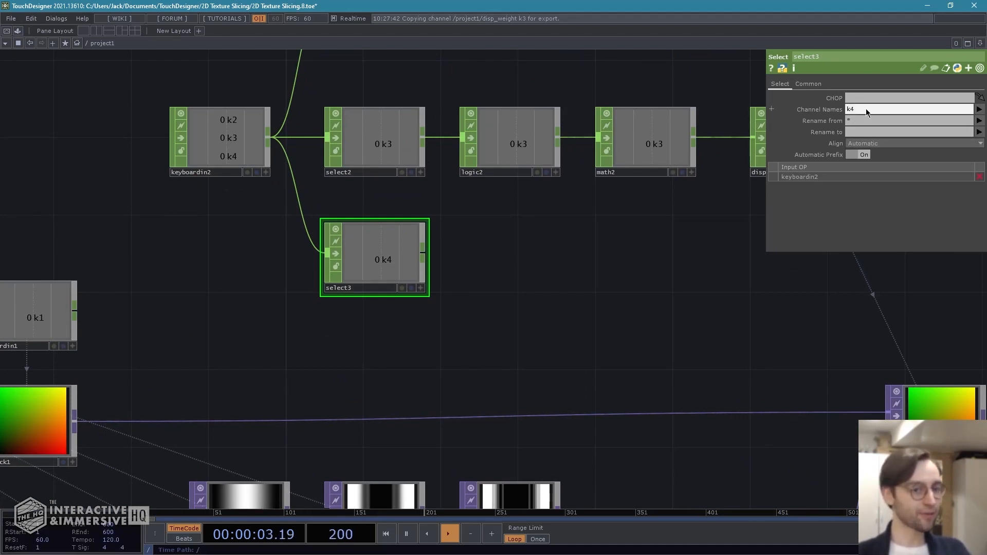
- Add a Null CHOP after select3 and rename it seed
drag(516, 287, 431, 305)
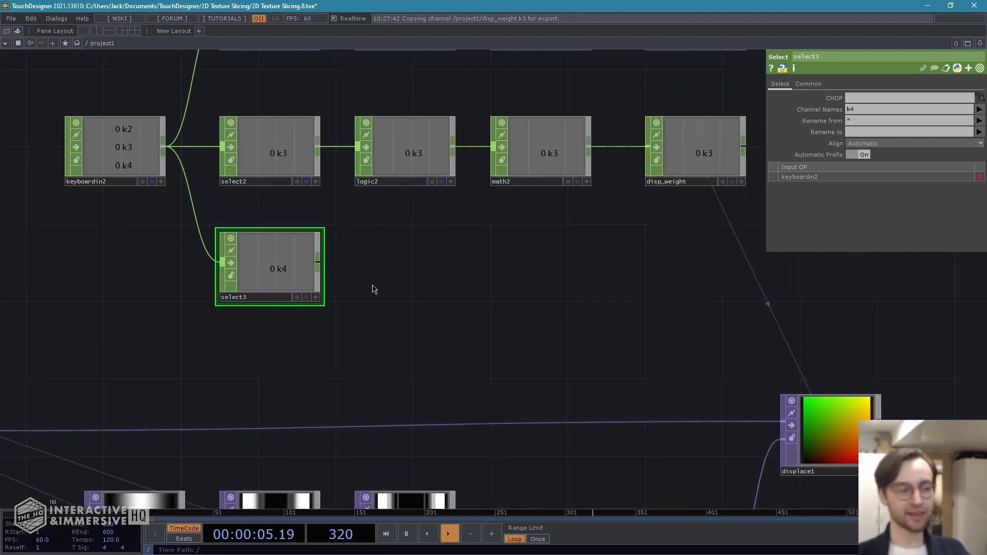
key(alt+n)
click(535, 280)
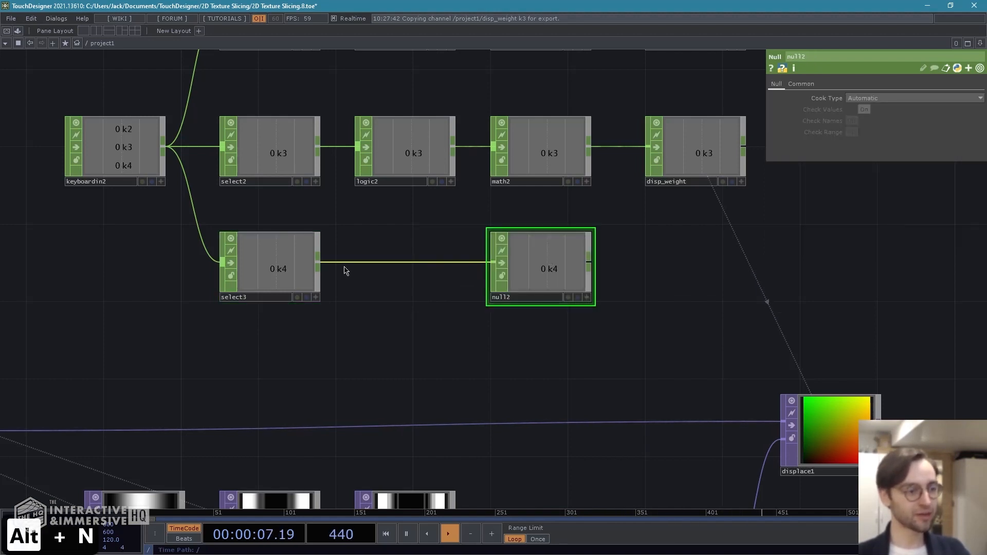
drag(475, 367, 407, 374)
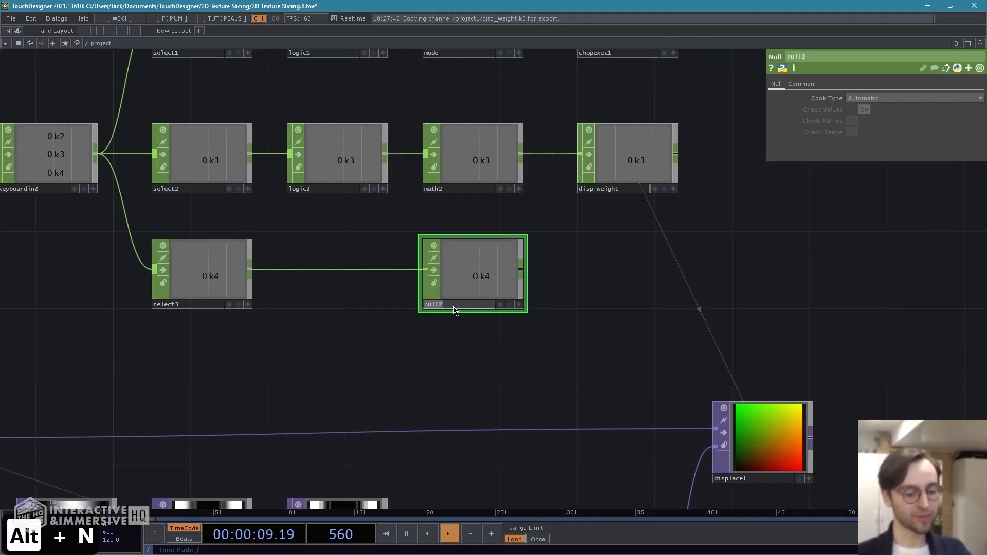
key(BackSpace)
text(seed)
key(Return)
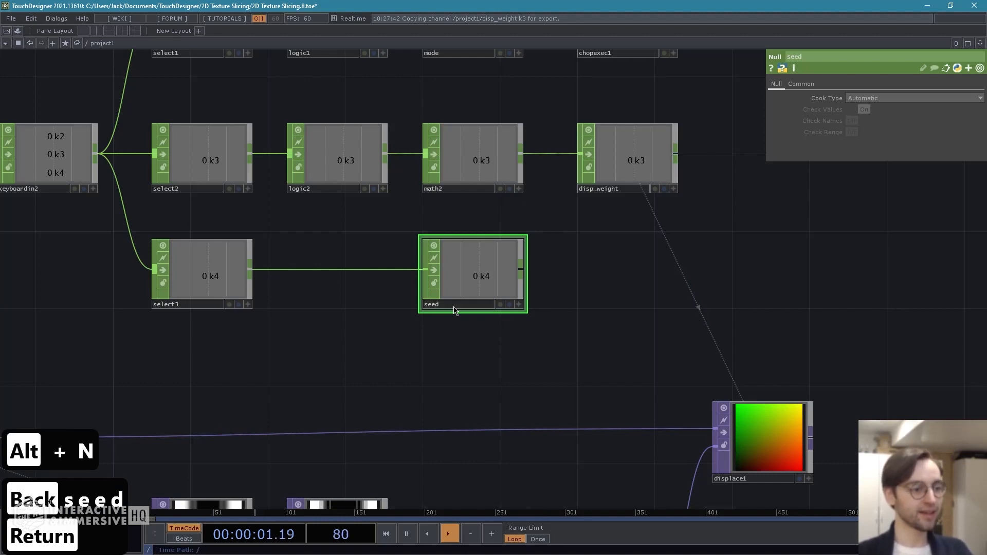
- Examine the parameters of noise1 and ramp3 in the displacement texture branch
scroll(415, 388, down, 1)
middle_drag(415, 388, 380, 391)
drag(428, 340, 507, 246)
drag(532, 284, 550, 250)
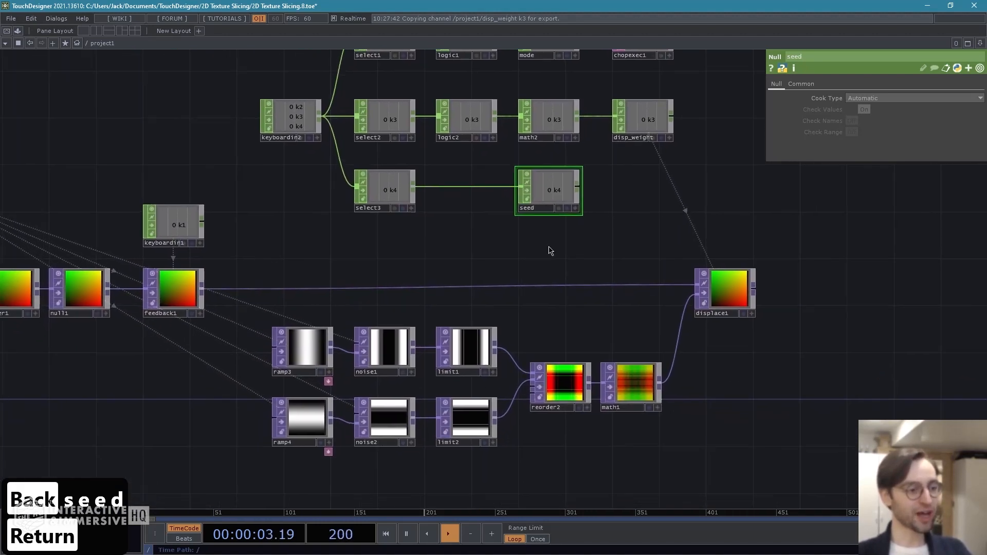
click(380, 342)
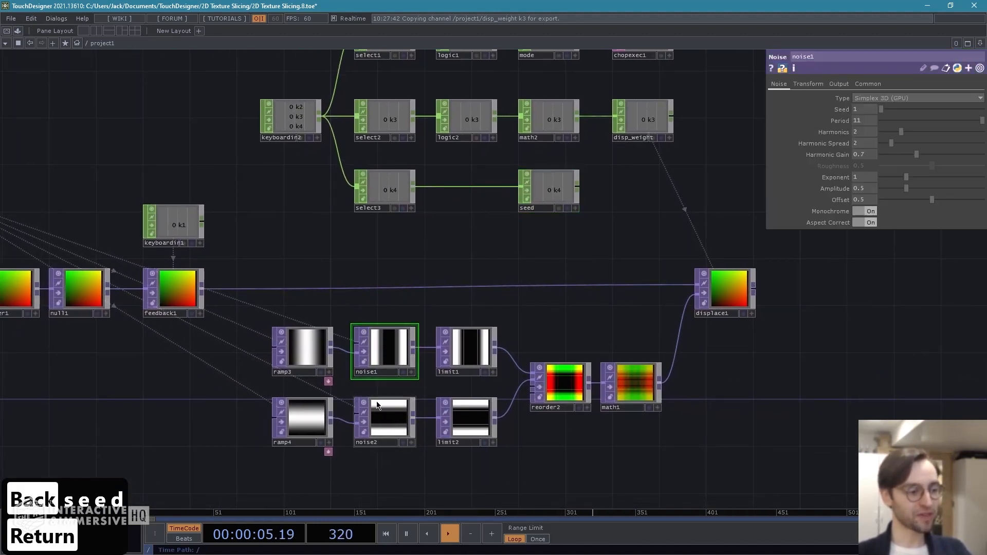
drag(382, 472, 432, 417)
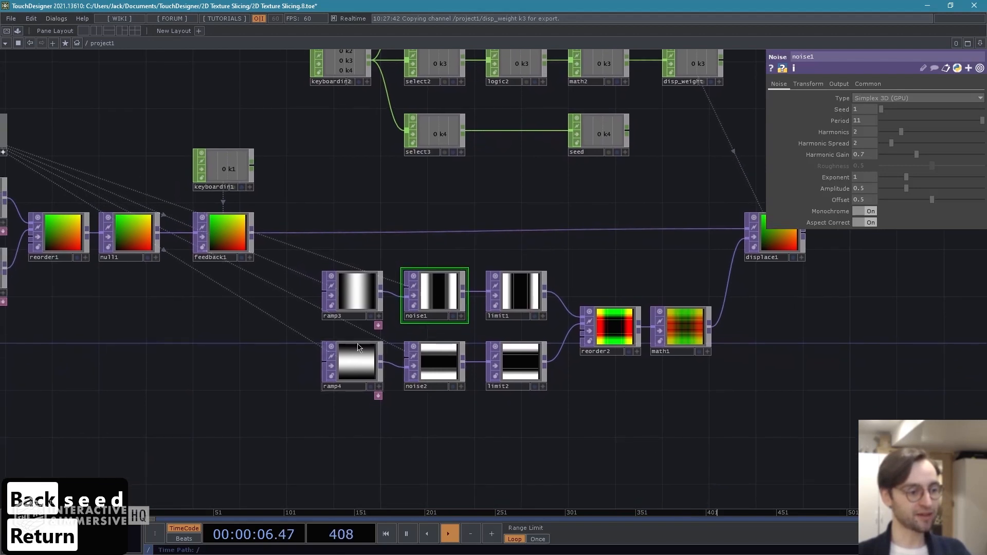
click(345, 276)
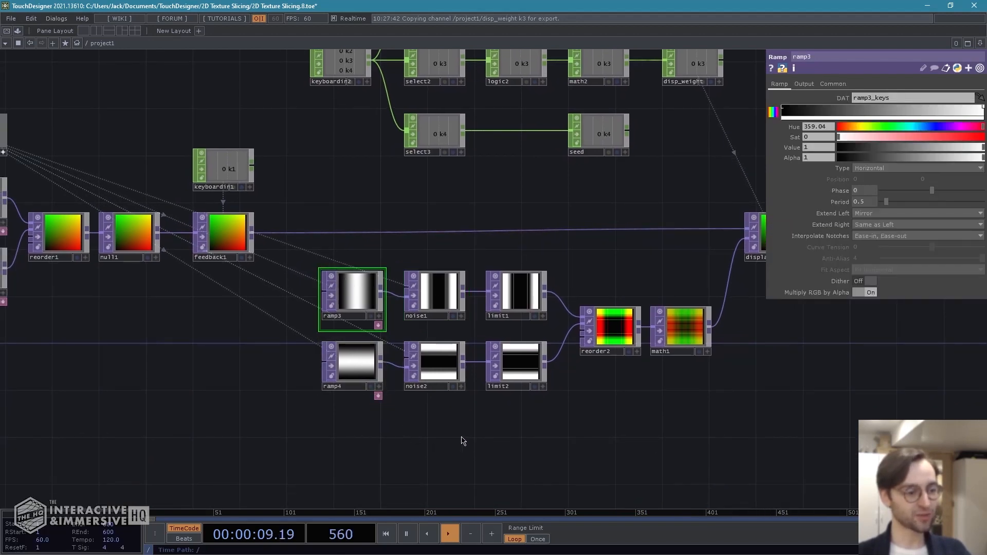
- Add a CHOP Execute DAT that watches the seed CHOP and place it beside seed, below disp_weight
drag(475, 433, 467, 433)
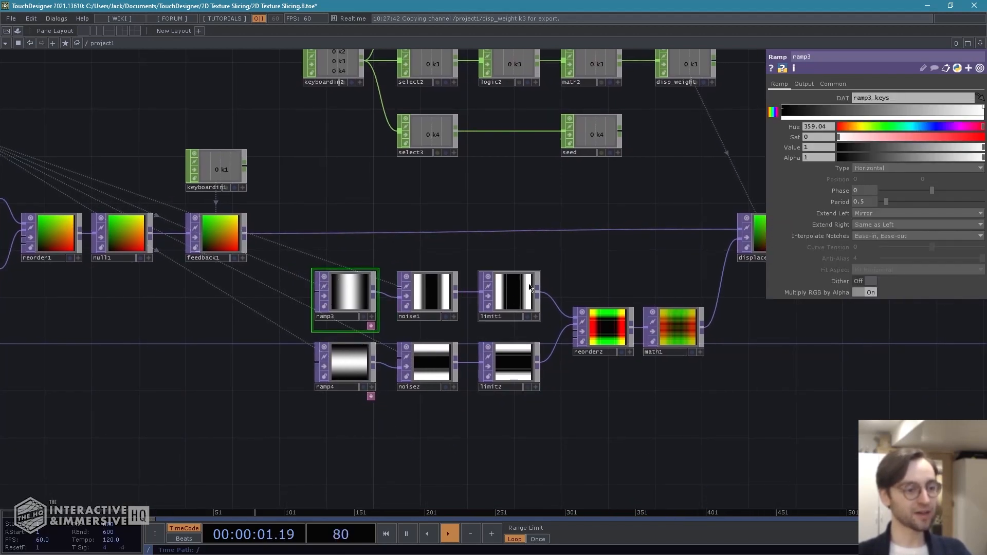
drag(595, 409, 523, 418)
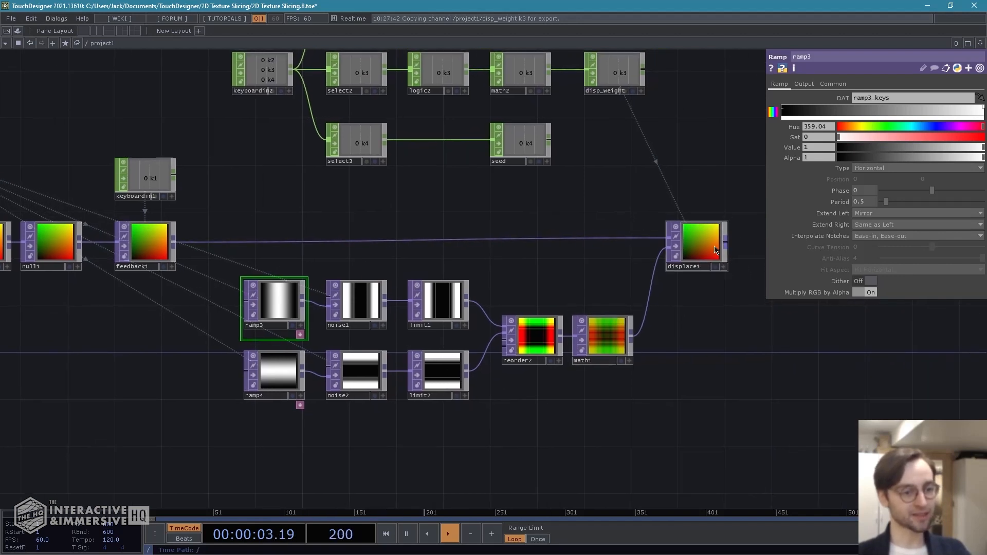
drag(702, 344, 702, 346)
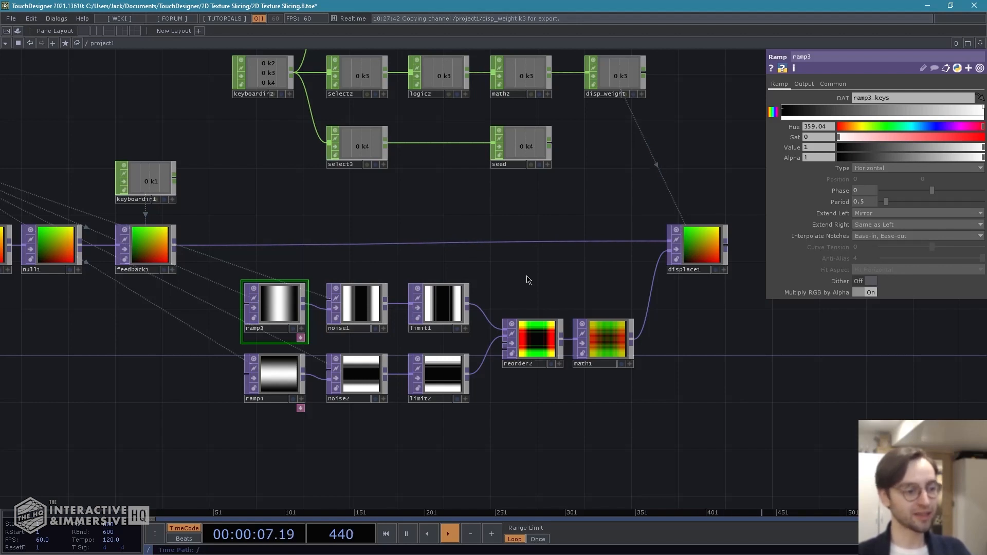
drag(538, 288, 473, 306)
drag(478, 221, 420, 254)
scroll(463, 213, down, 1)
drag(461, 221, 424, 301)
middle_click(375, 288)
scroll(445, 260, up, 5)
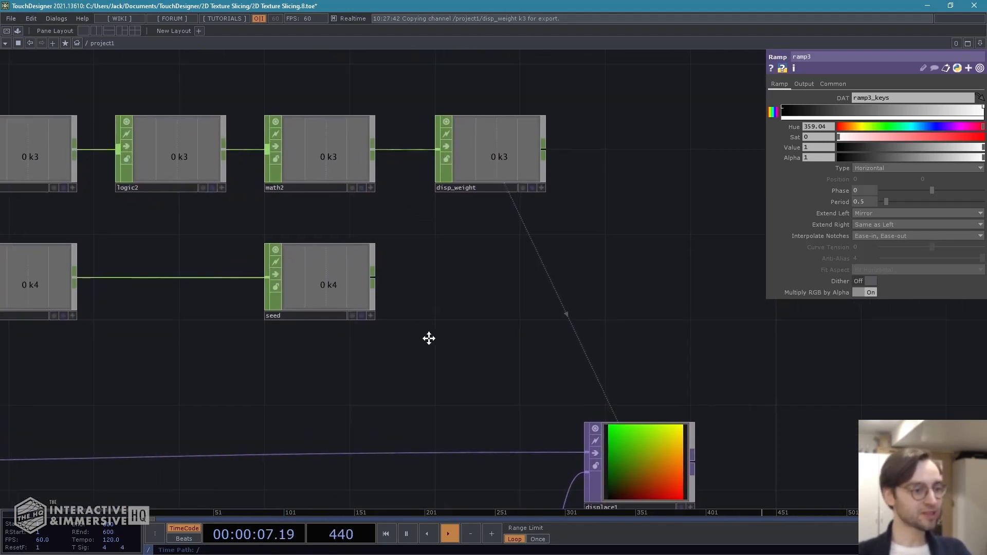
key(Tab)
click(343, 193)
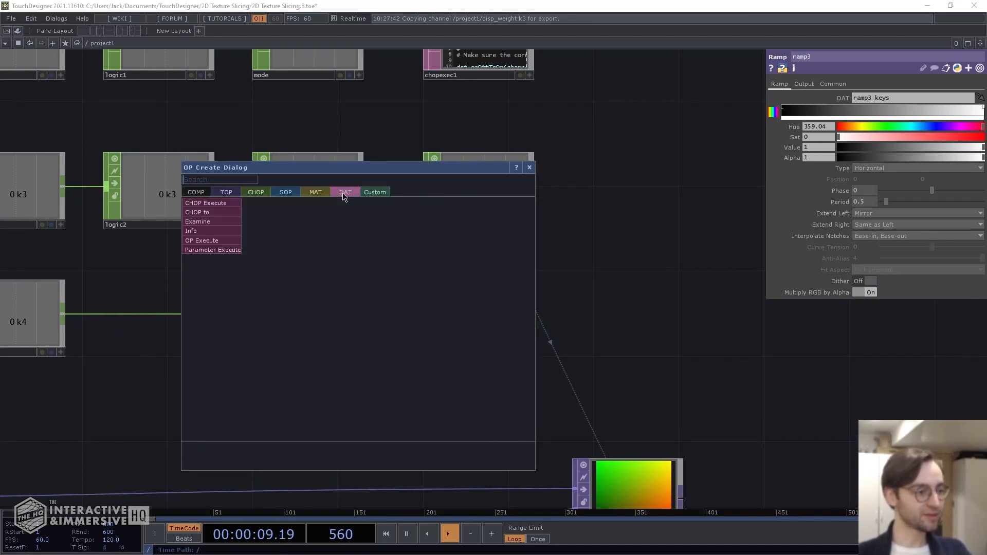
click(205, 203)
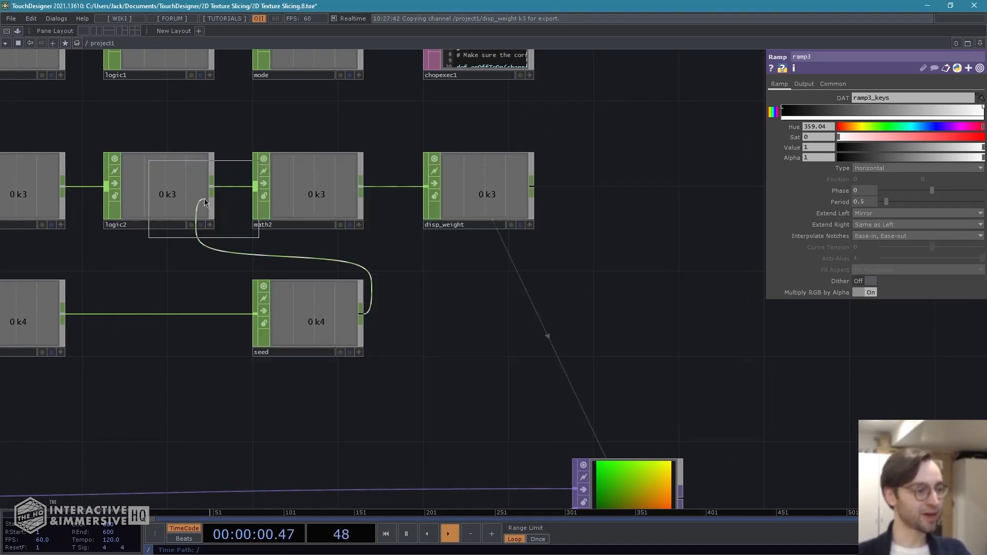
click(475, 304)
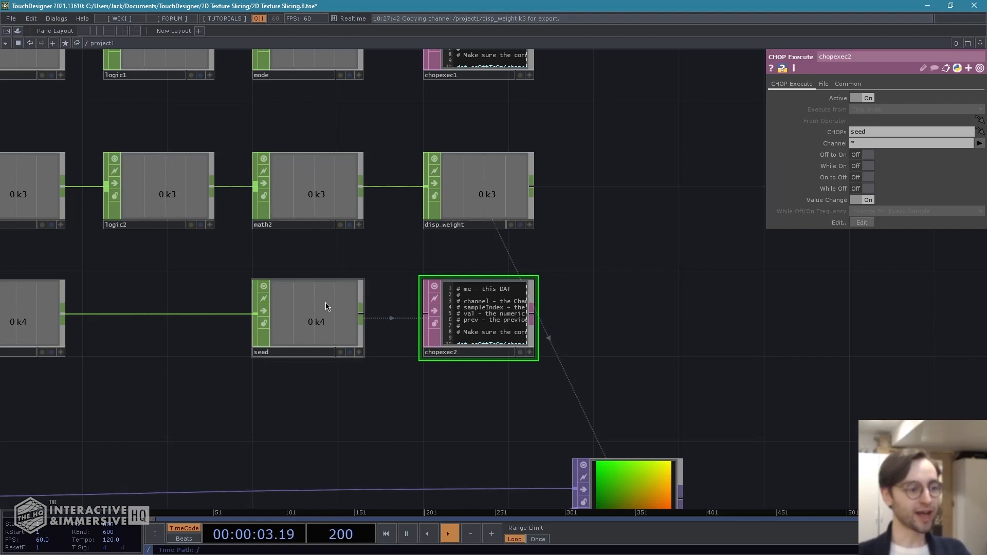
- Turn off Value Change and turn on Off to On for chopexec2
click(328, 322)
click(504, 331)
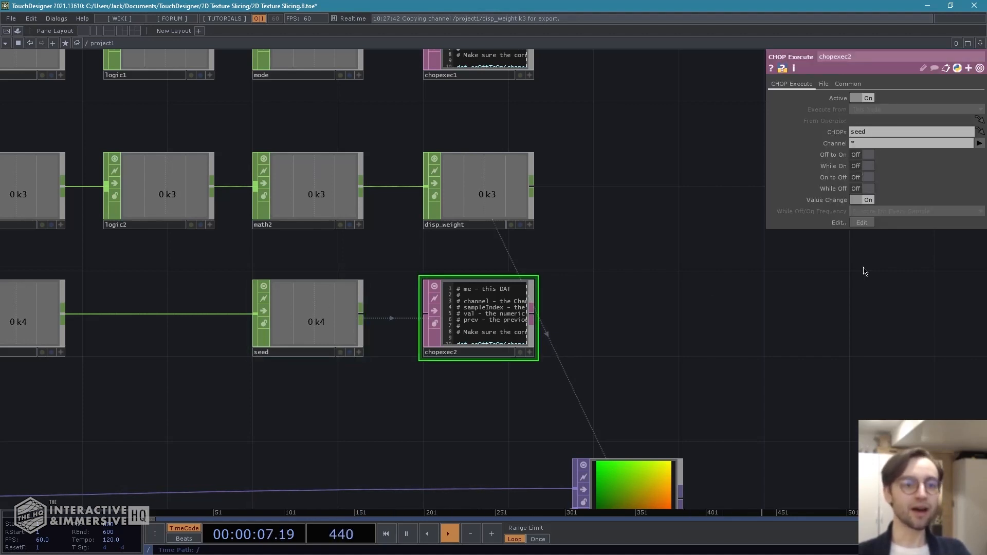
click(862, 200)
drag(766, 282, 770, 309)
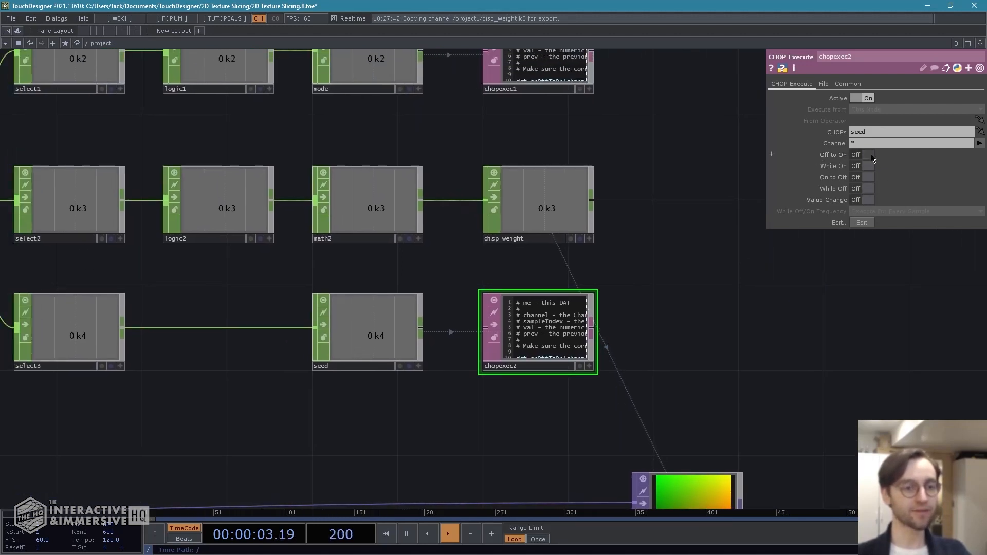
click(870, 155)
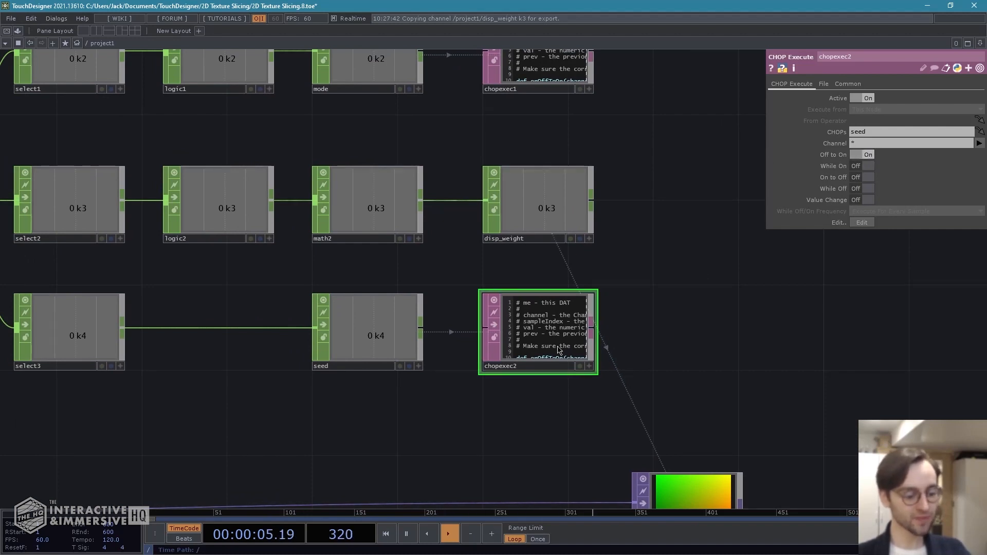
- In VSCodium, replace chopexec2's default script with the prepared code that randomizes the noise1 and noise2 seeds and the ramp3 and ramp4 phases
key(ctrl+e)
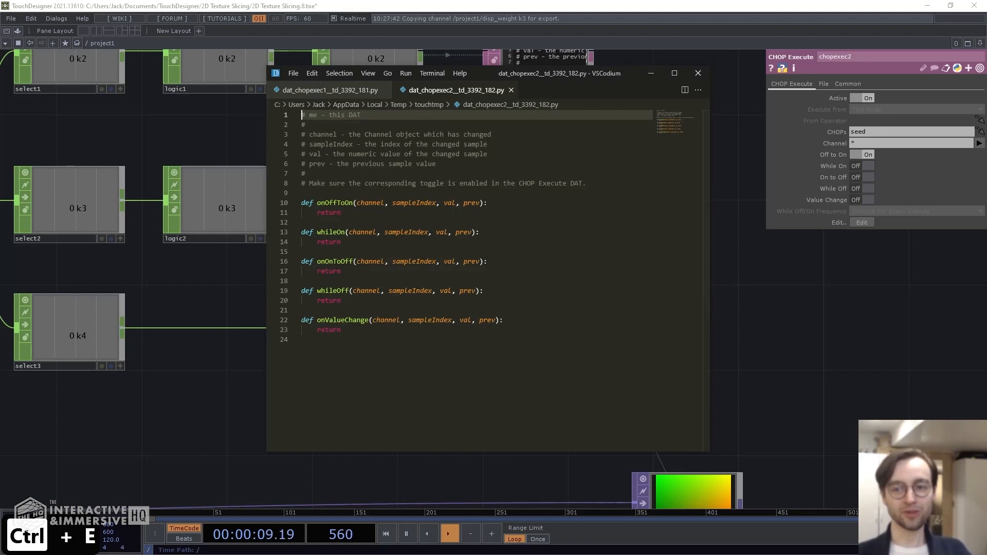
key(ctrl+e)
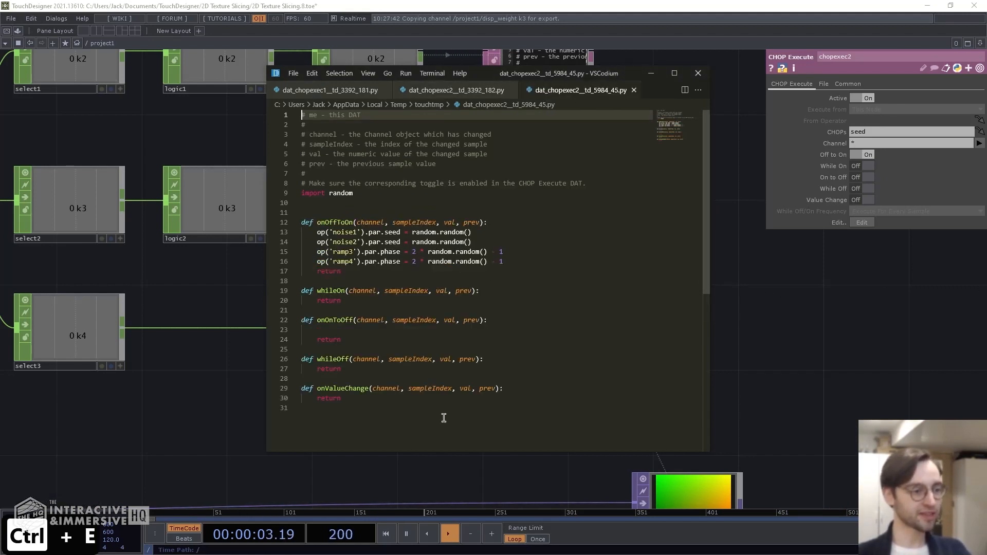
drag(435, 408, 266, 98)
key(ctrl+c)
click(463, 92)
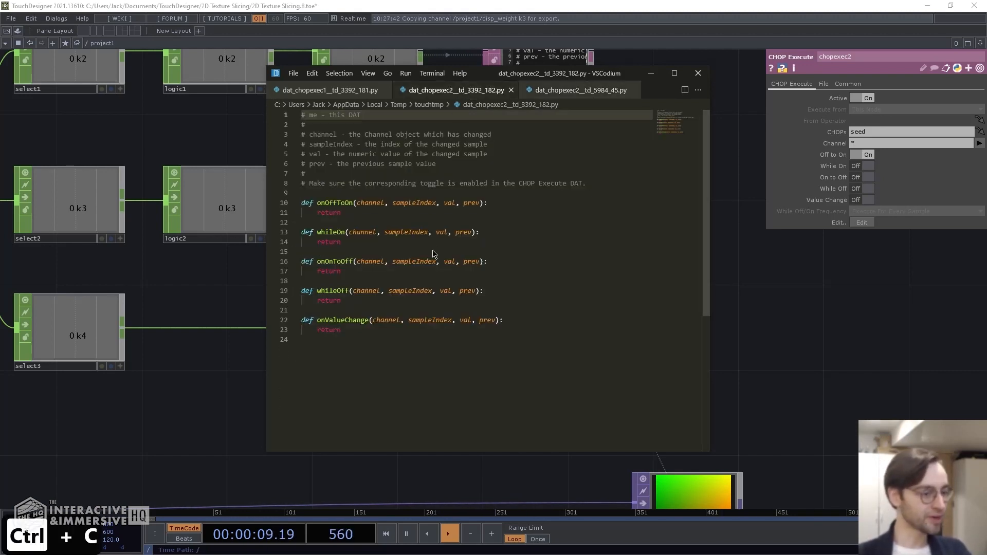
key(ctrl+a)
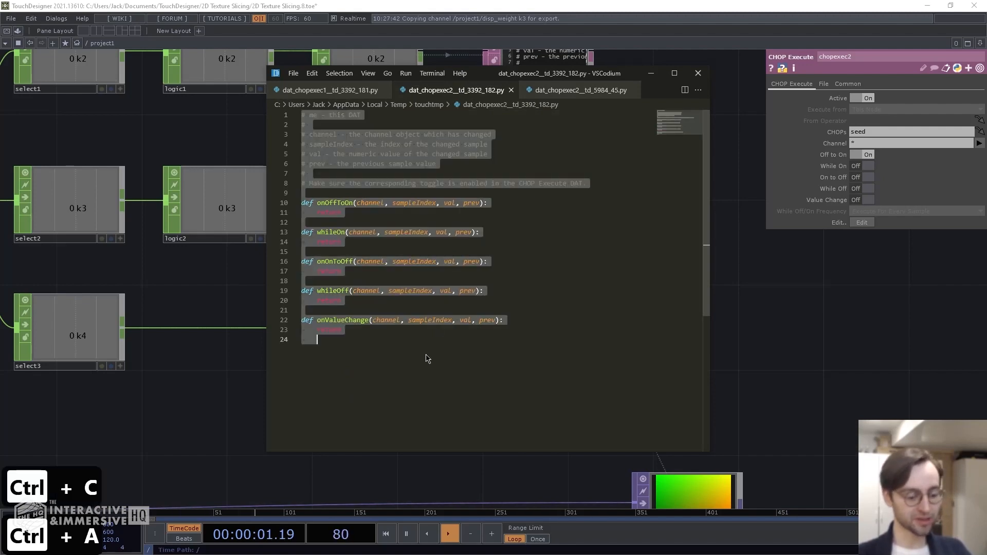
key(ctrl+v)
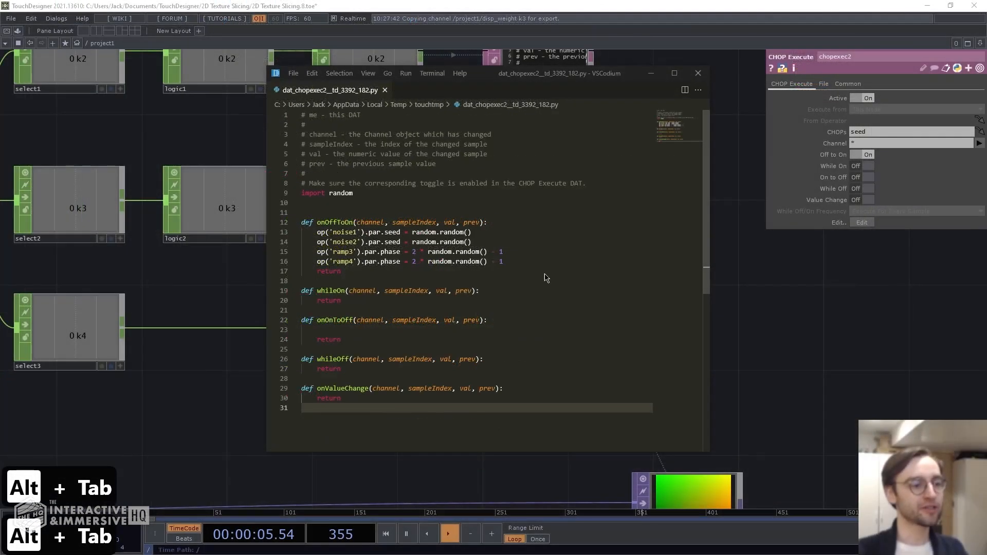
- Review the import random line, save the chopexec2 script and switch back to the TouchDesigner network
click(503, 277)
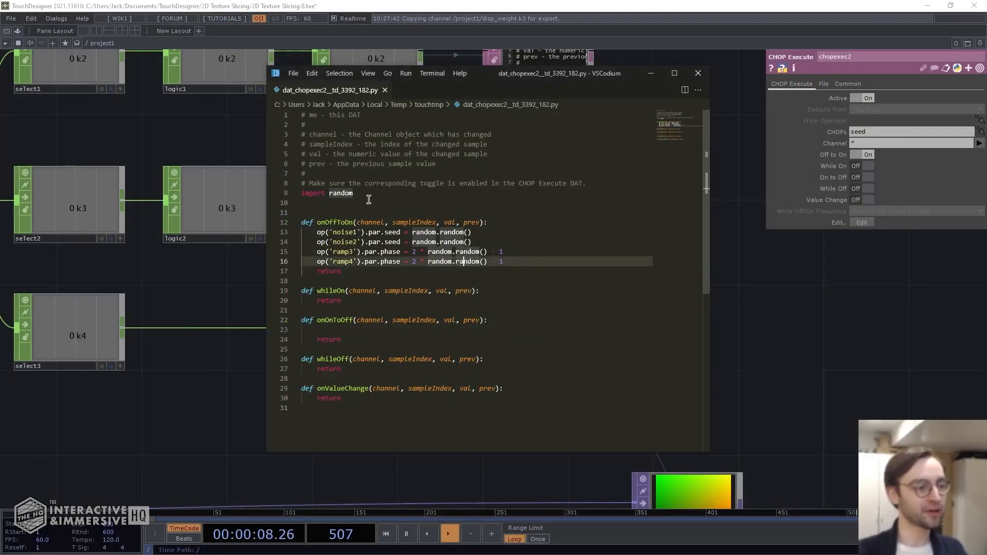
drag(361, 193, 299, 200)
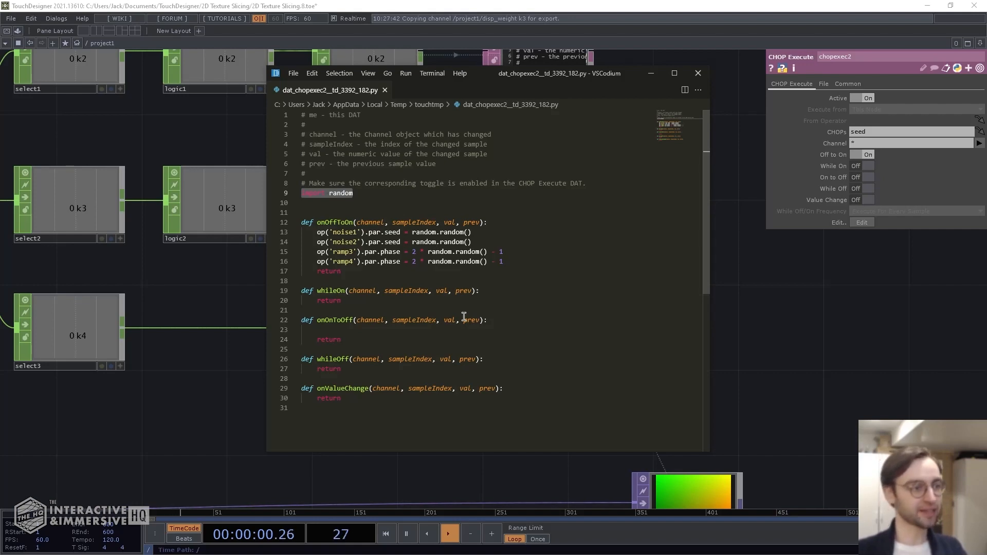
key(ctrl+s)
click(209, 390)
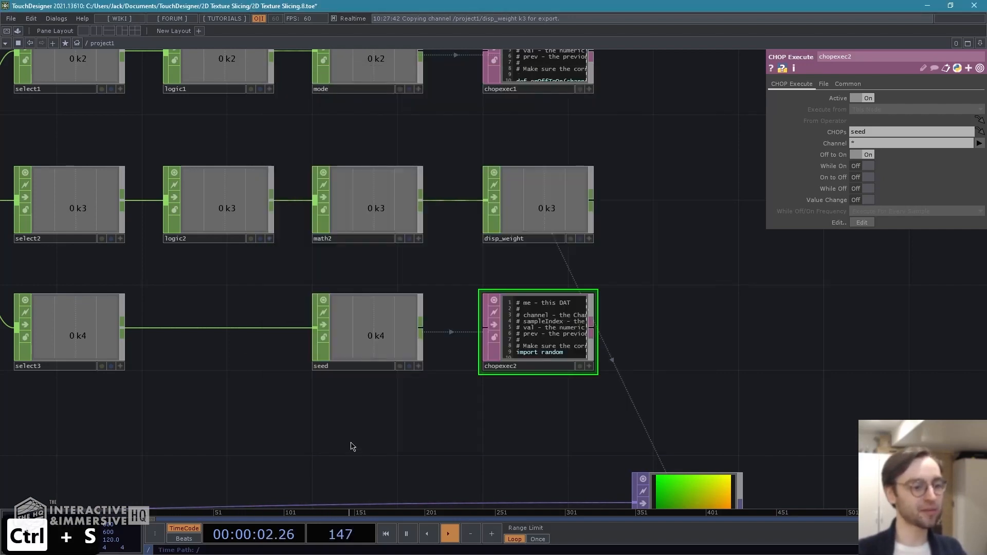
- Trigger the seed control five times to check how the ramps and noises in the displacement branch randomize
scroll(425, 357, down, 5)
scroll(370, 308, up, 2)
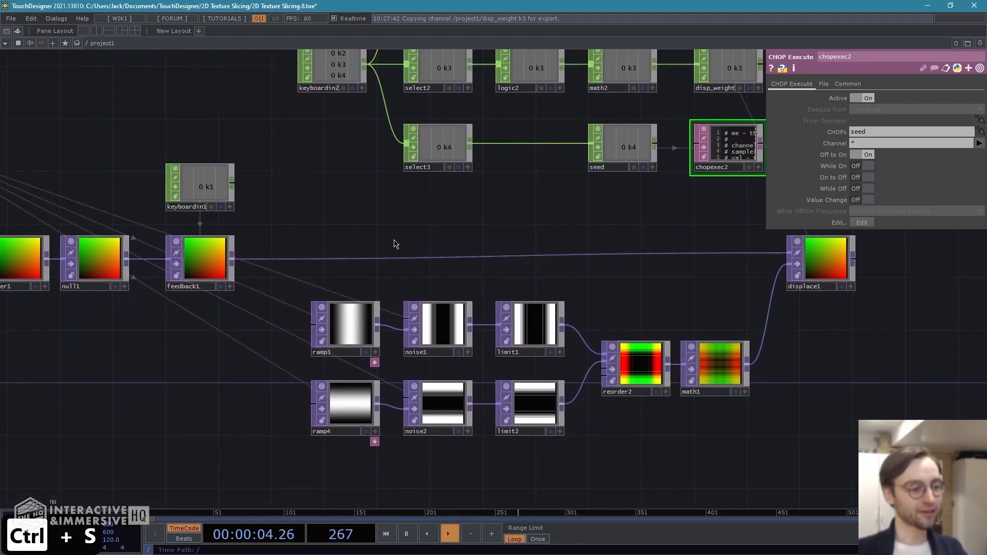
scroll(406, 455, up, 3)
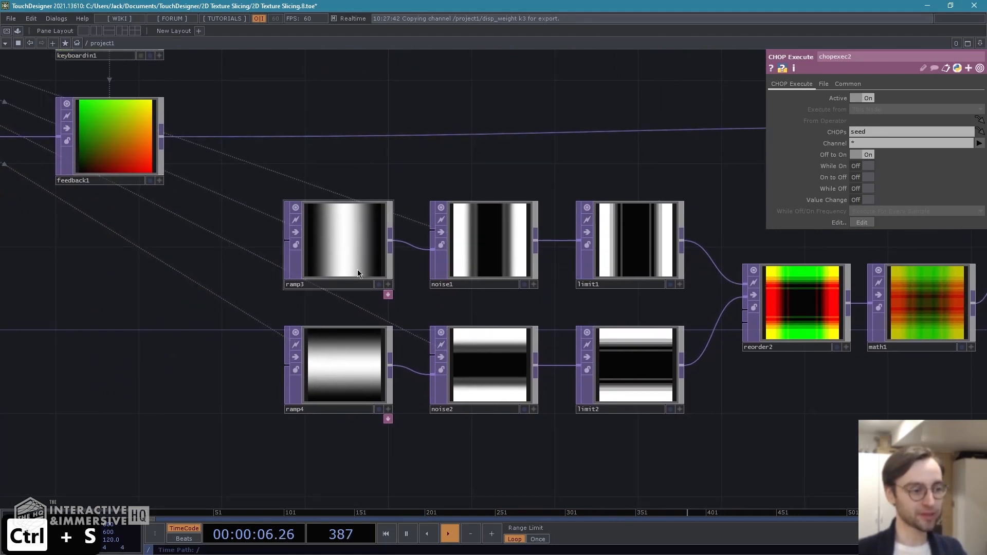
key(4)
key(4)
key(4)
key(4)
key(4)
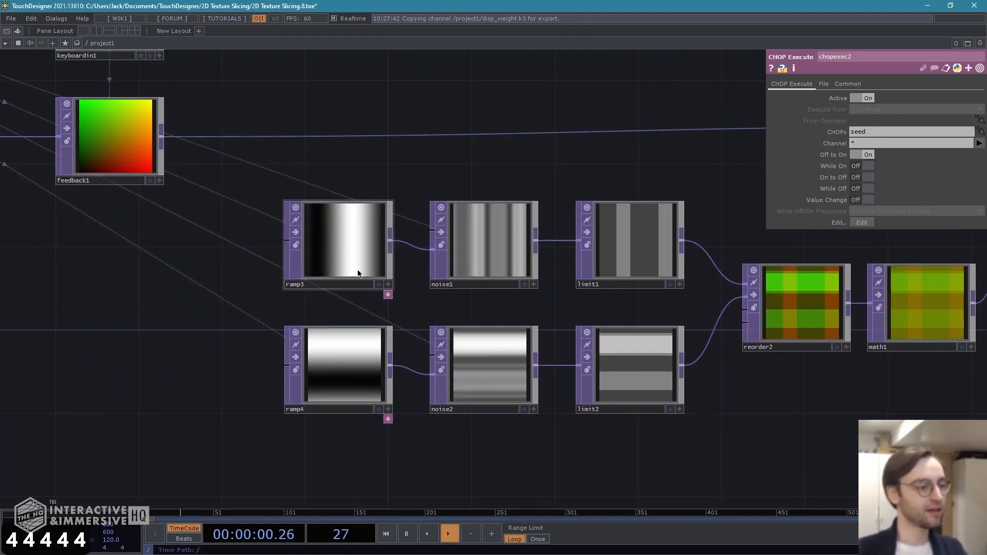
- Trigger the seed control repeatedly while examining the reorder2 and math1 textures up close
drag(804, 396, 562, 416)
drag(773, 420, 594, 445)
middle_drag(445, 437, 510, 427)
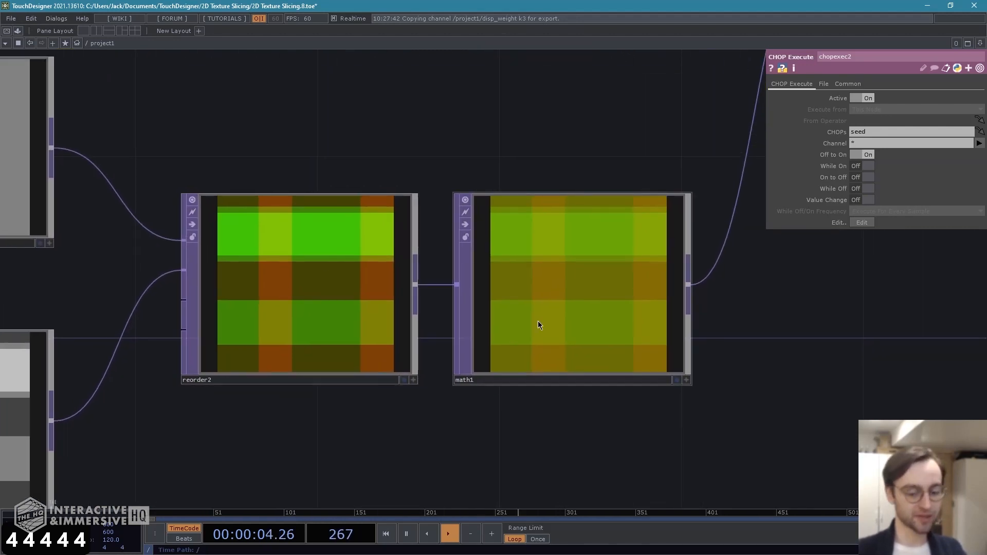
key(4)
key(4)
key(4)
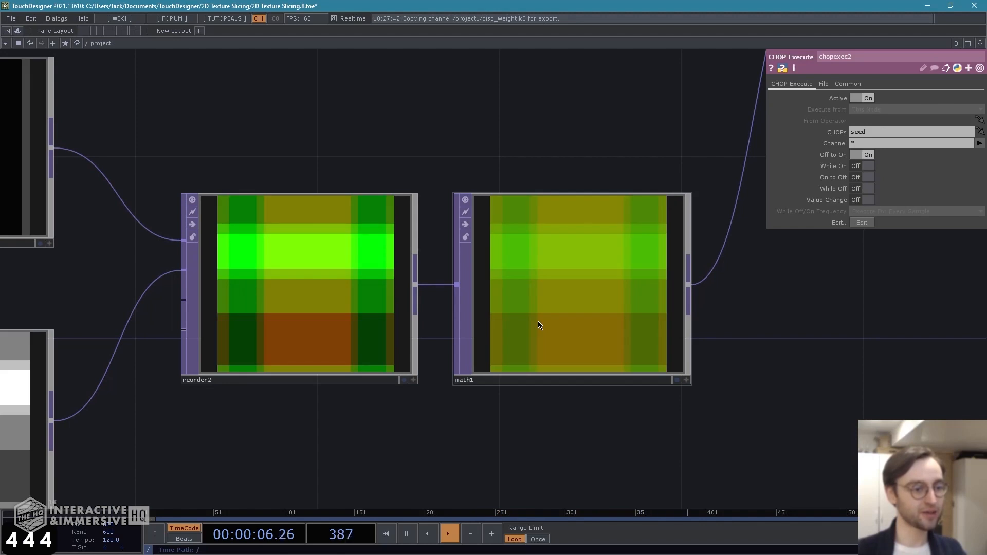
key(4)
key(4)
key(4)
key(4)
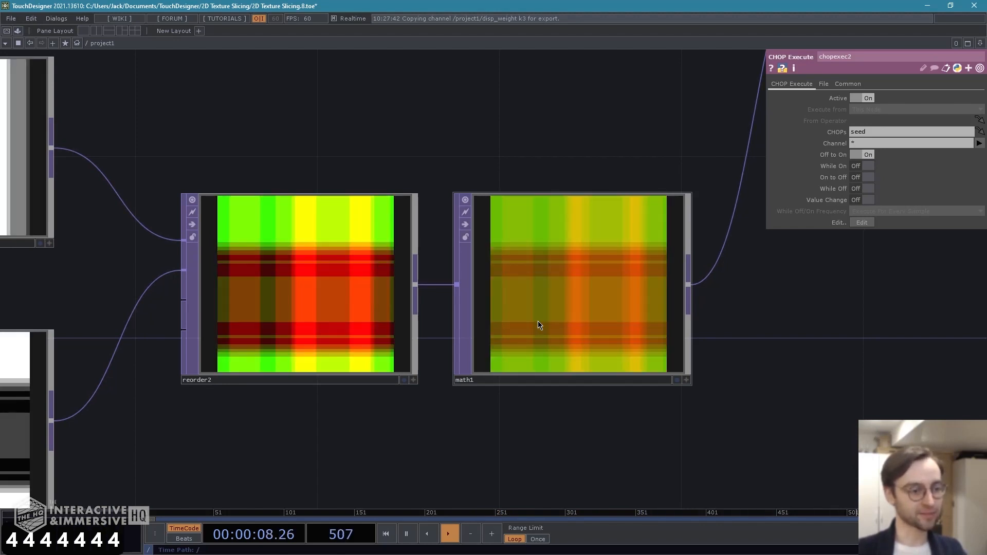
- Add a Null TOP after displace1 and space it out beside that node
scroll(707, 460, down, 3)
scroll(614, 446, down, 6)
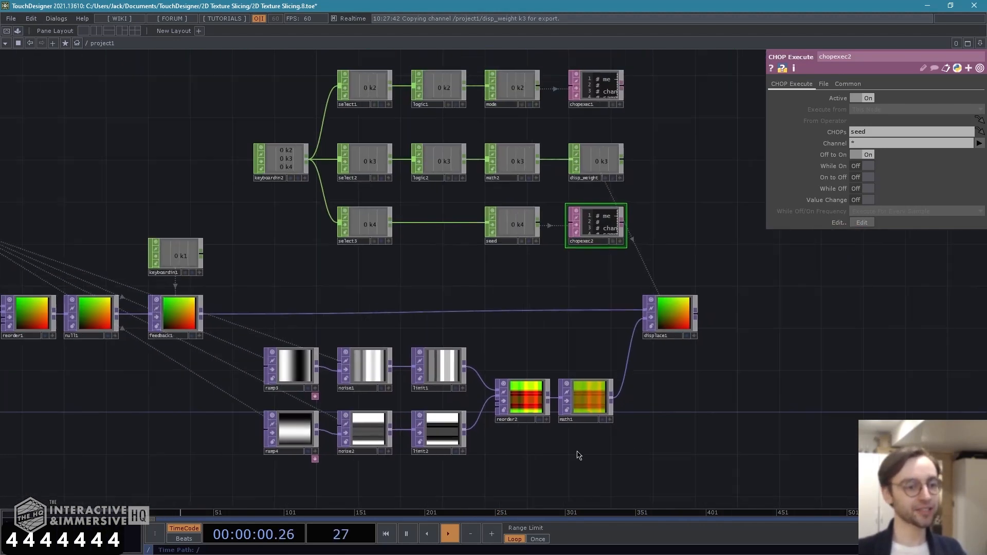
drag(732, 240, 690, 236)
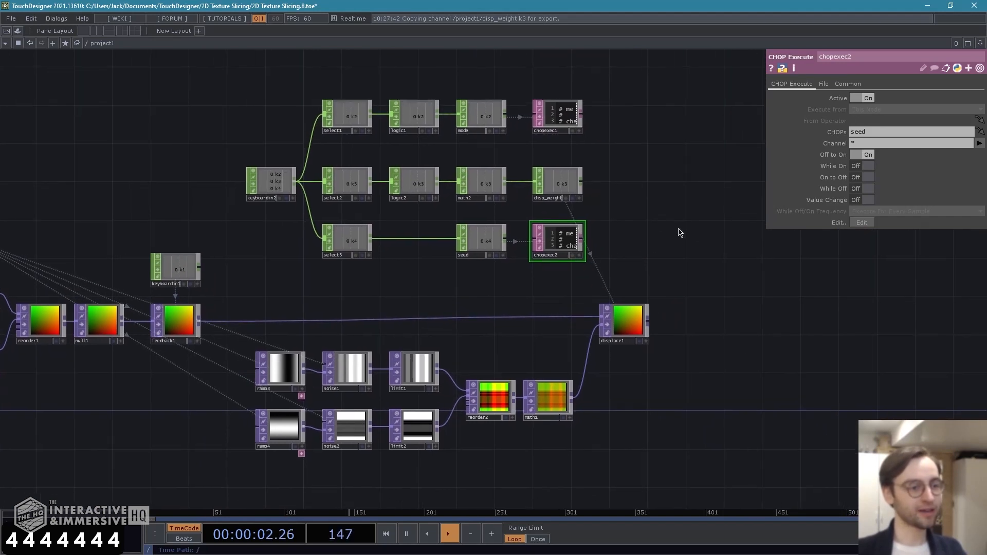
click(632, 326)
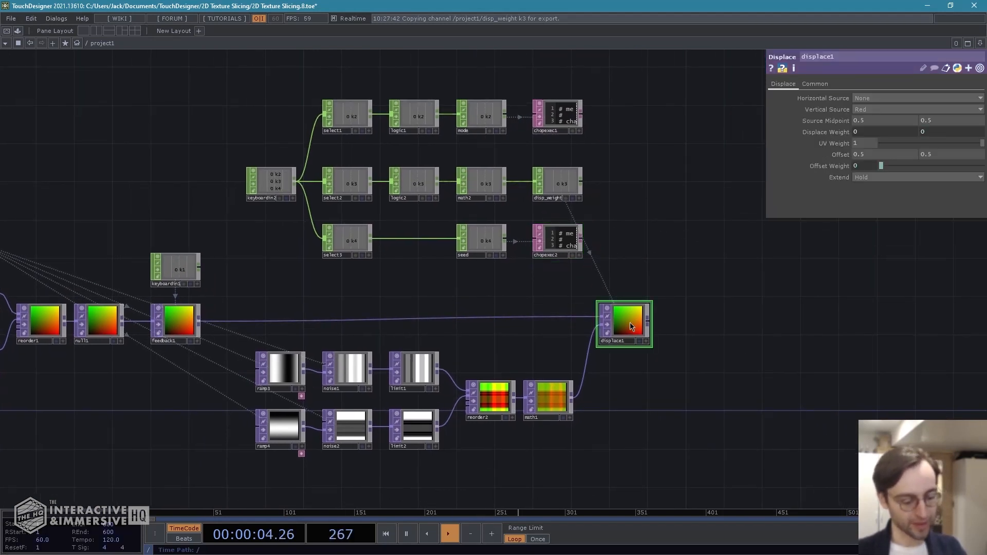
key(alt+n)
click(707, 314)
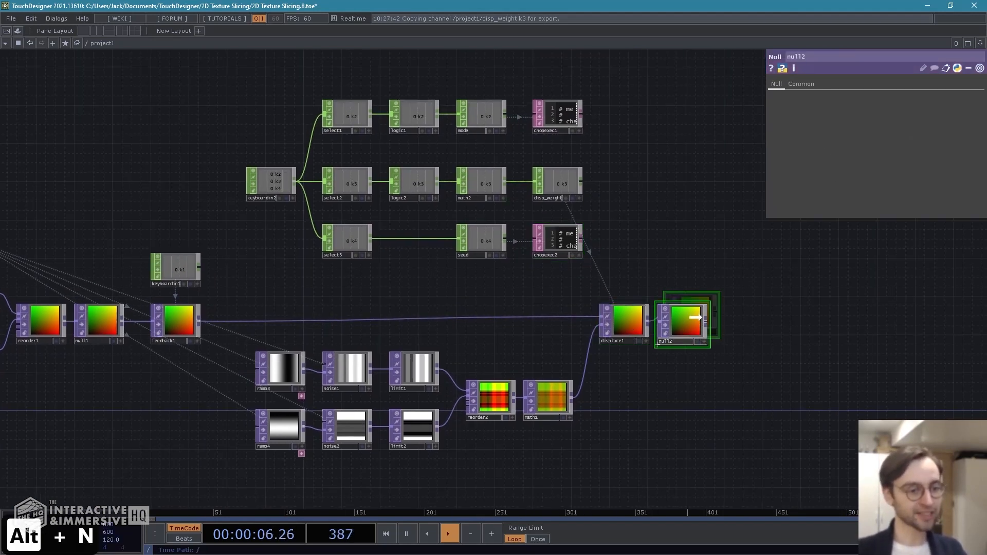
drag(707, 315, 727, 324)
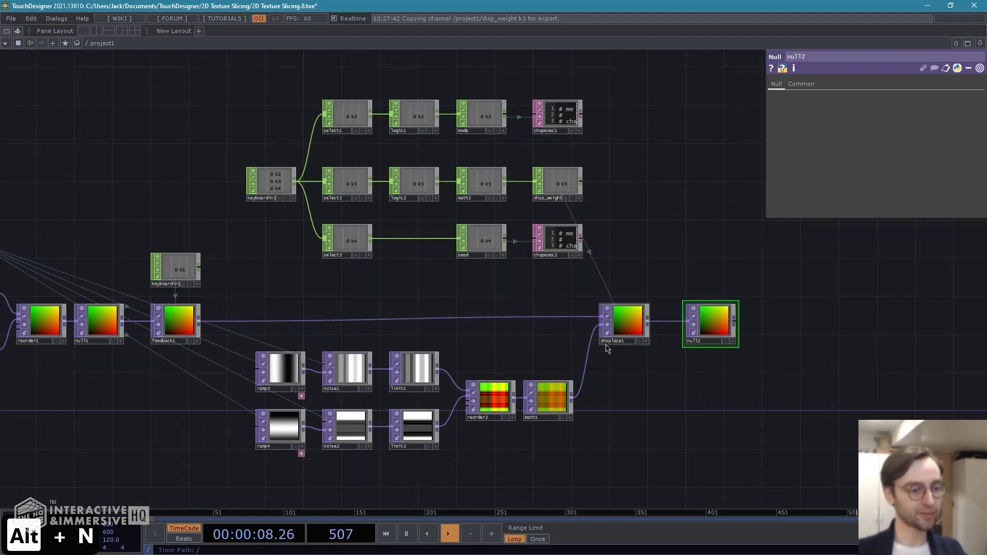
- Set feedback1's Target TOP to displace1 to close the feedback loop
drag(627, 392, 653, 391)
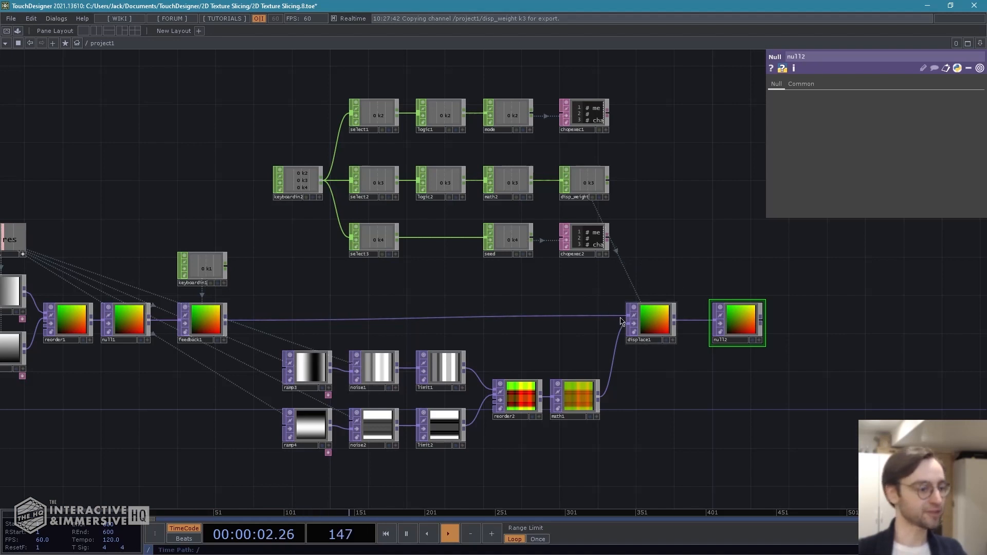
click(201, 317)
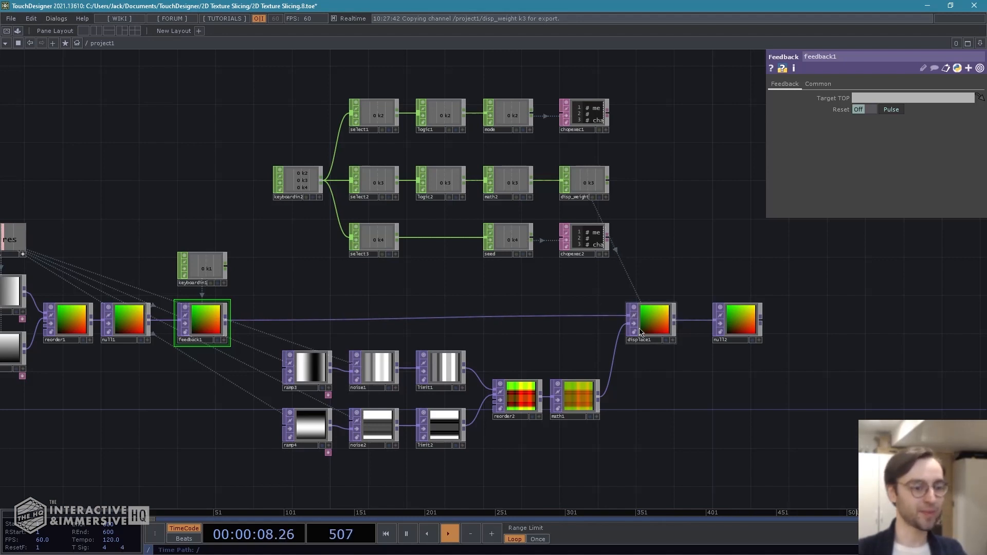
drag(653, 317, 876, 99)
- Set displace1's Extend mode to Repeat and its Input Smoothness and Viewer Smoothness to Nearest Pixel
scroll(678, 349, up, 4)
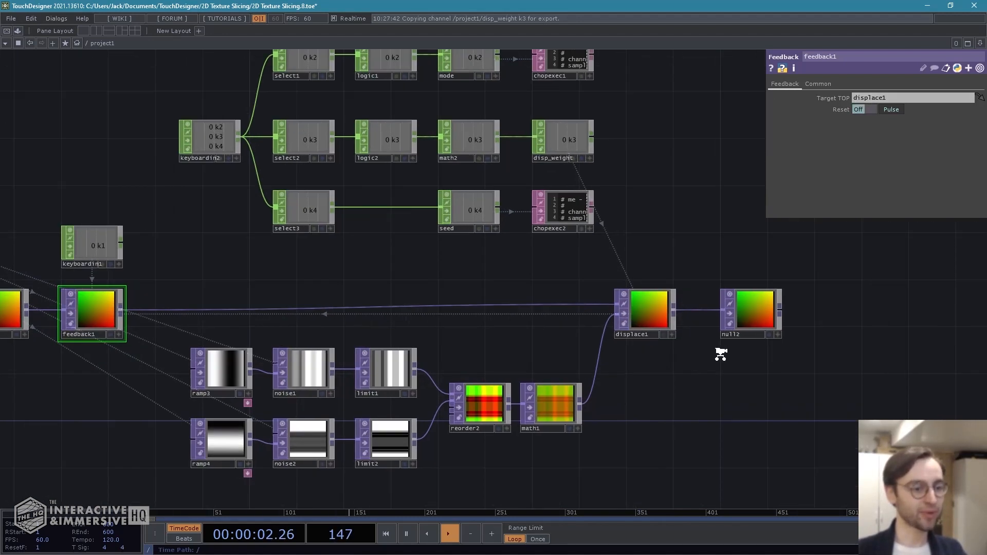
click(664, 287)
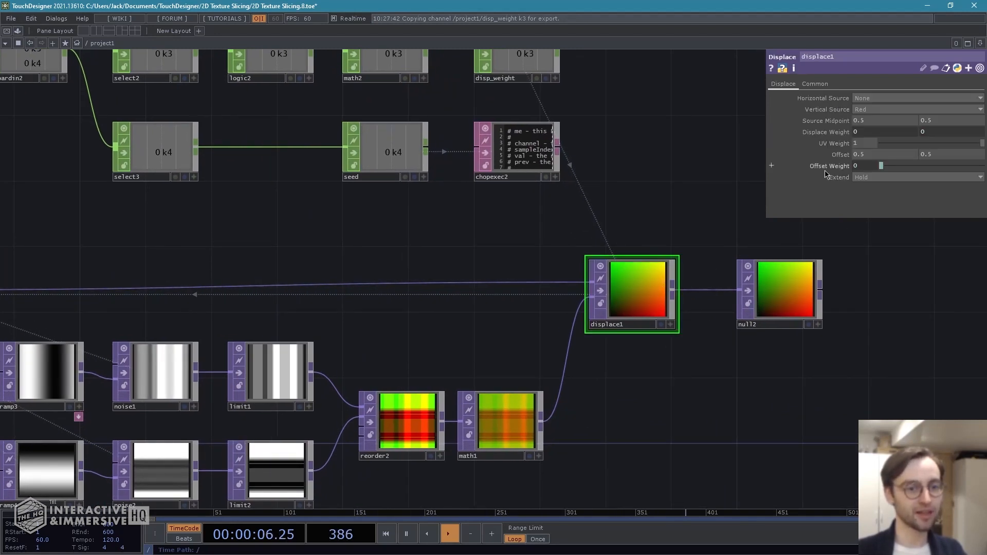
click(884, 177)
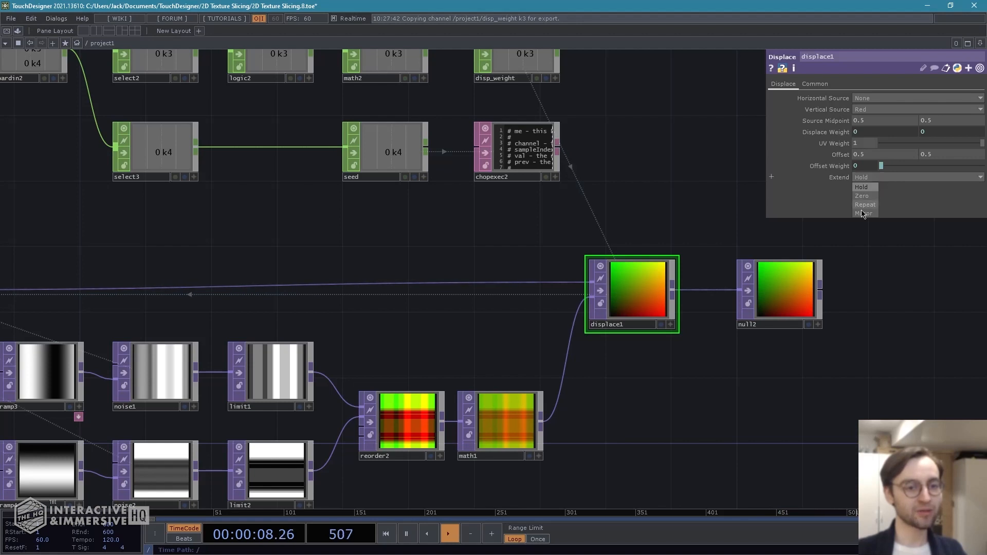
click(810, 85)
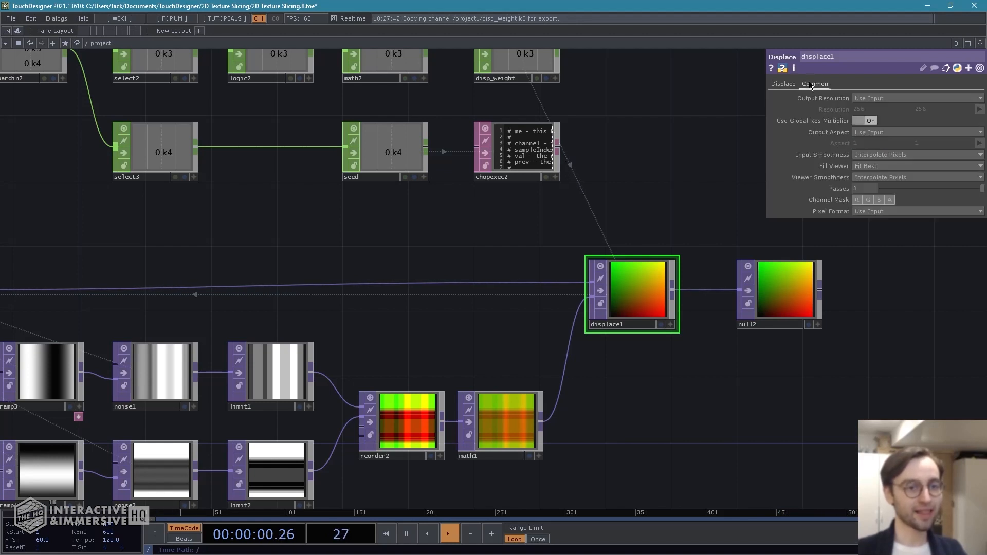
click(879, 156)
click(876, 166)
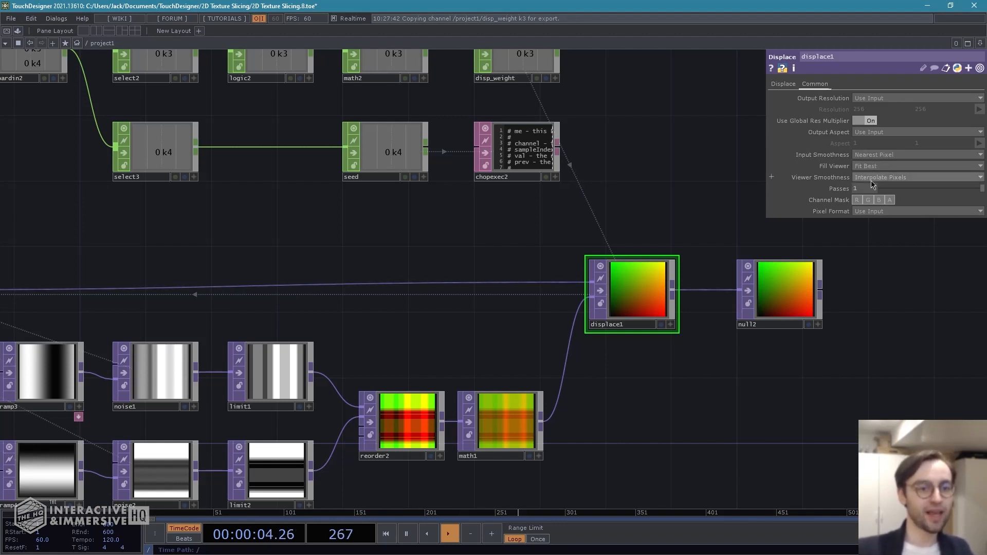
click(874, 177)
click(874, 187)
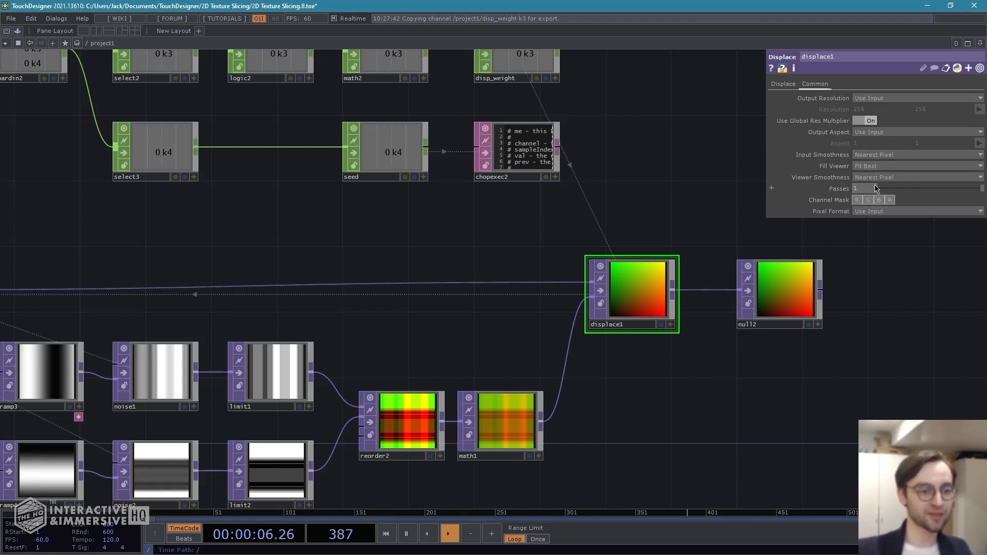
- Trigger the displacement weight control repeatedly and examine up close how displace1 slices the UV texture
drag(689, 211, 646, 185)
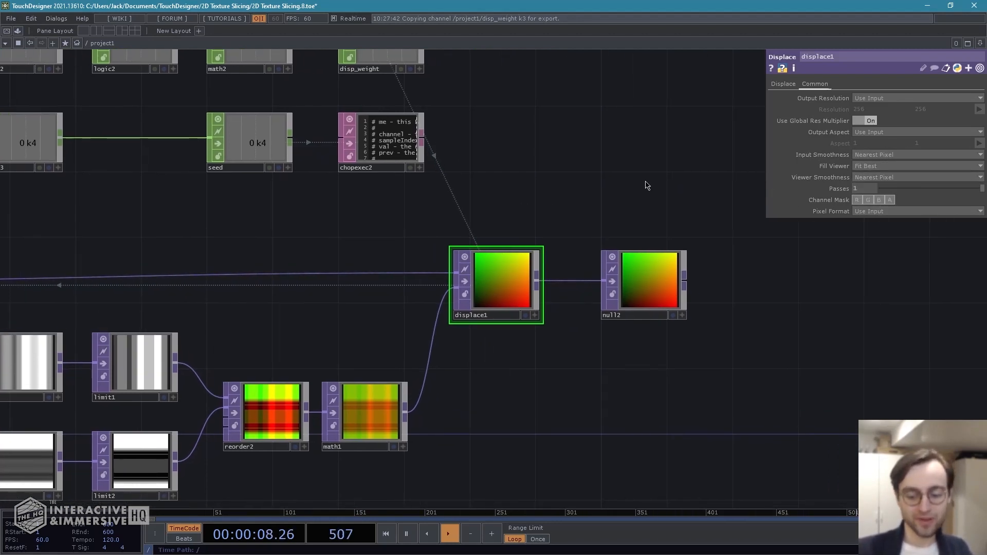
drag(587, 122, 538, 161)
drag(573, 254, 577, 226)
middle_drag(540, 427, 541, 391)
drag(541, 390, 611, 411)
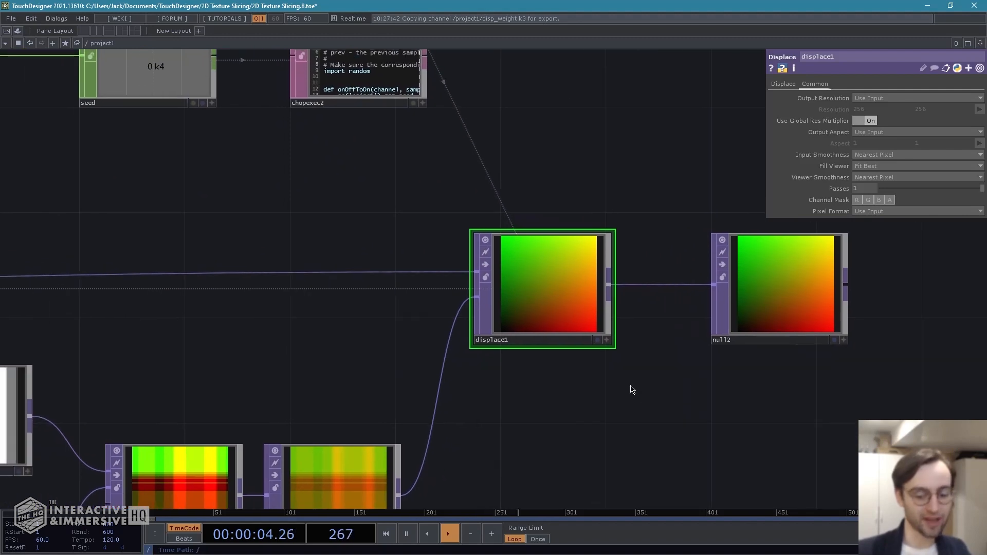
key(3)
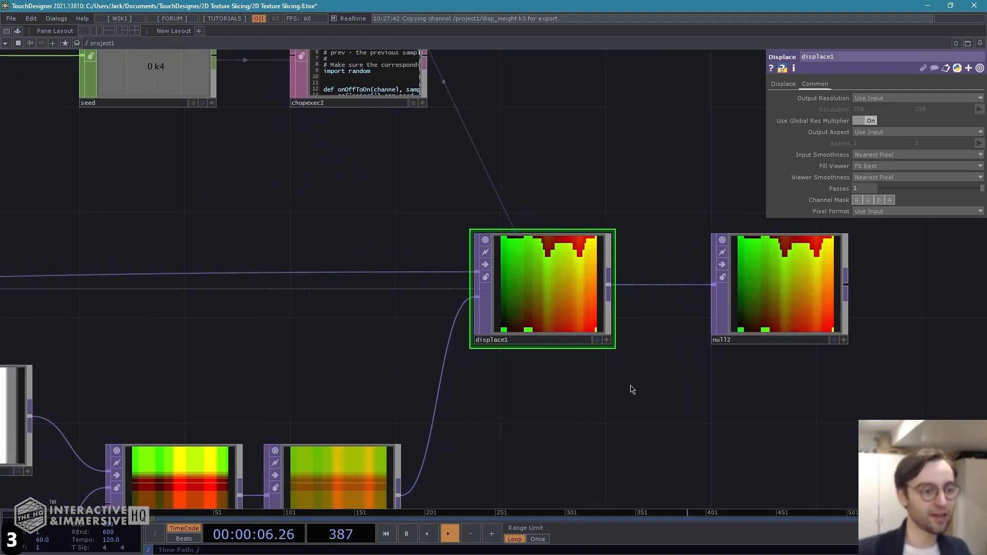
scroll(543, 403, up, 4)
drag(654, 381, 647, 450)
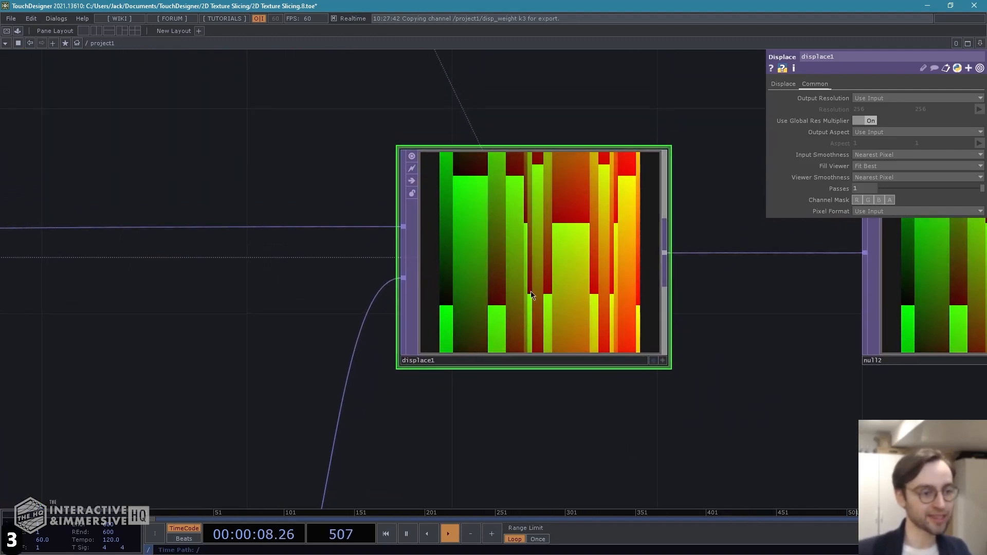
scroll(676, 430, down, 3)
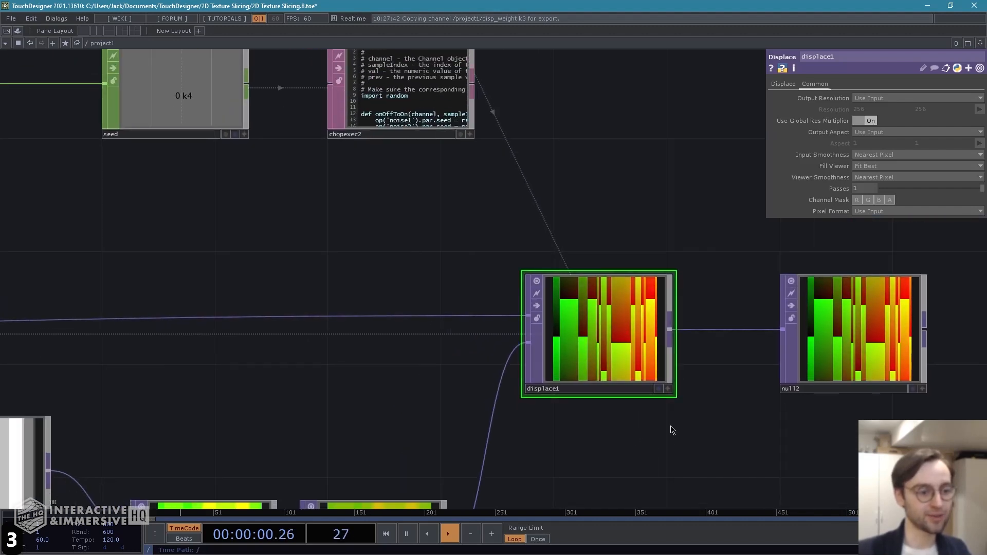
scroll(637, 447, down, 2)
drag(625, 452, 570, 411)
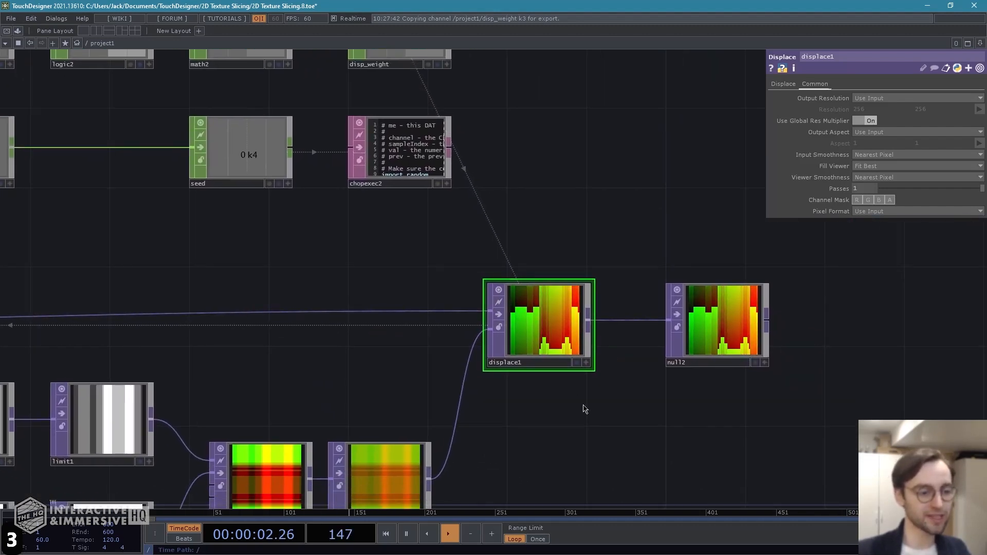
scroll(579, 385, down, 2)
drag(655, 430, 591, 420)
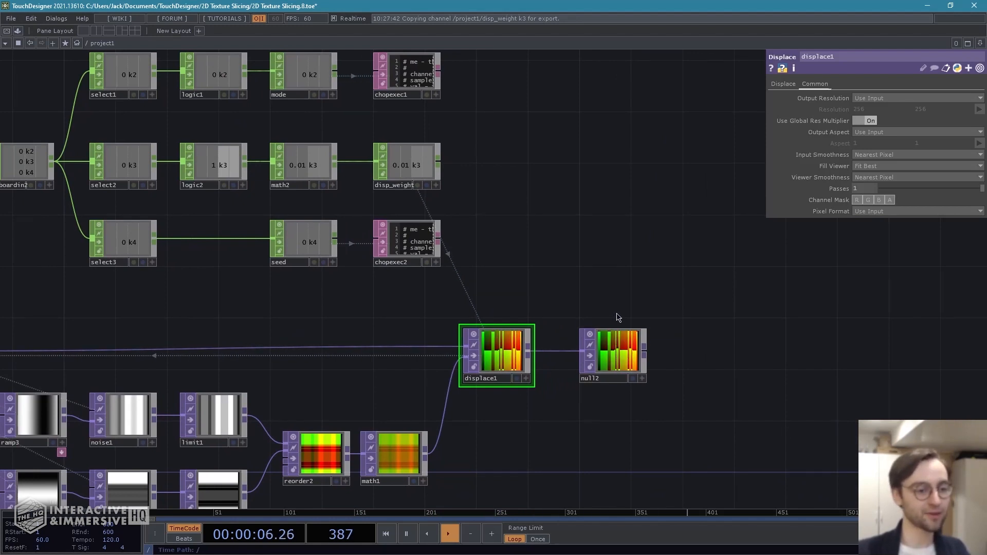
drag(709, 410, 606, 381)
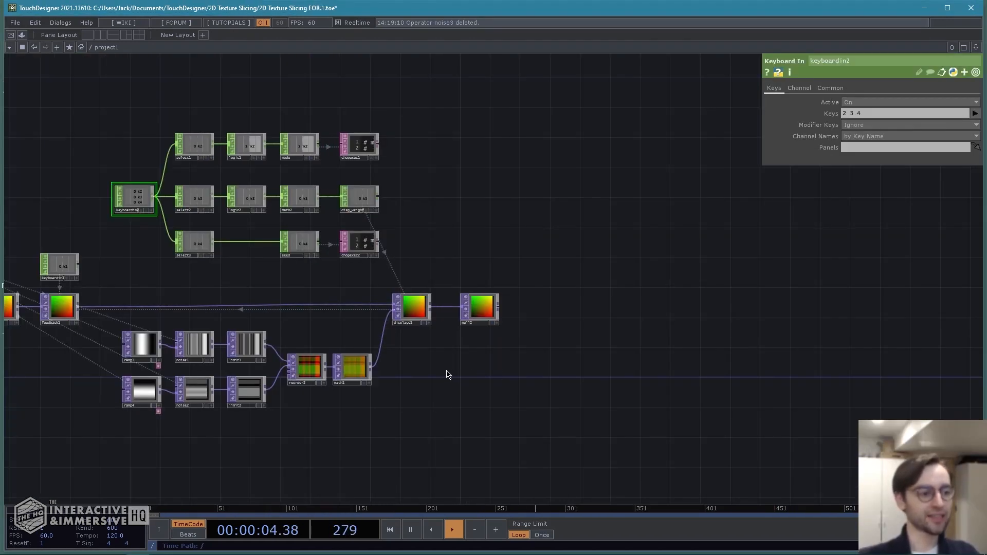
- Set math1's Input Smoothness and Viewer Smoothness to Nearest Pixel
scroll(447, 375, up, 5)
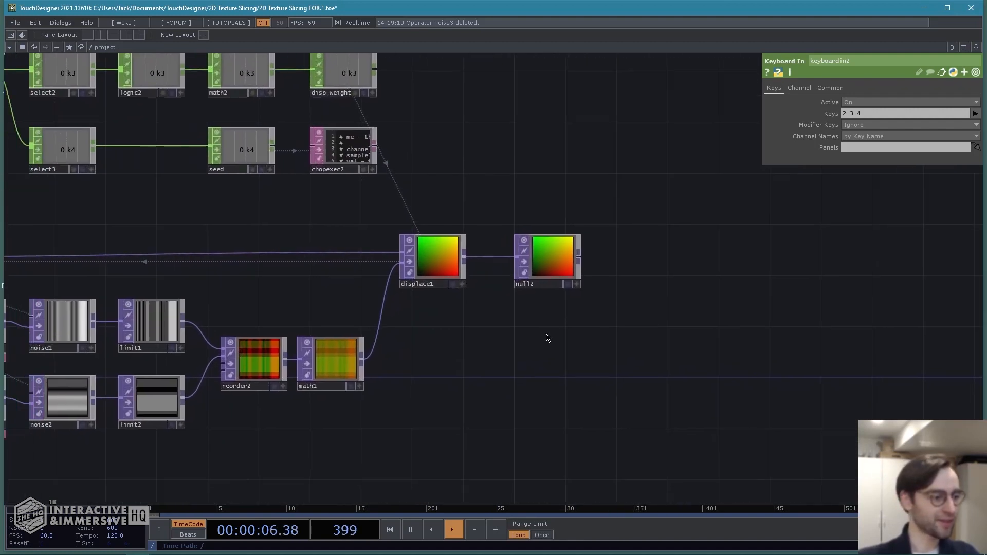
click(378, 361)
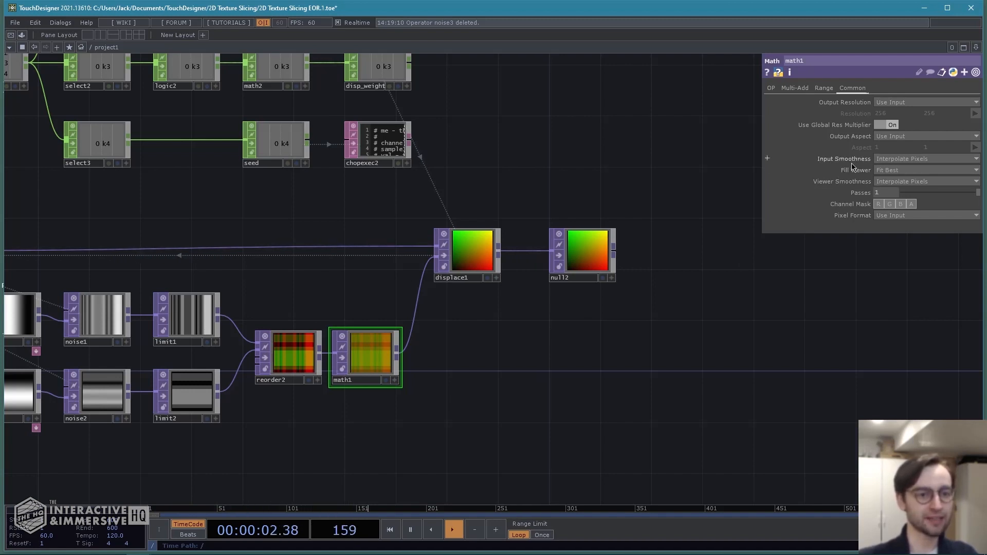
click(890, 158)
click(895, 169)
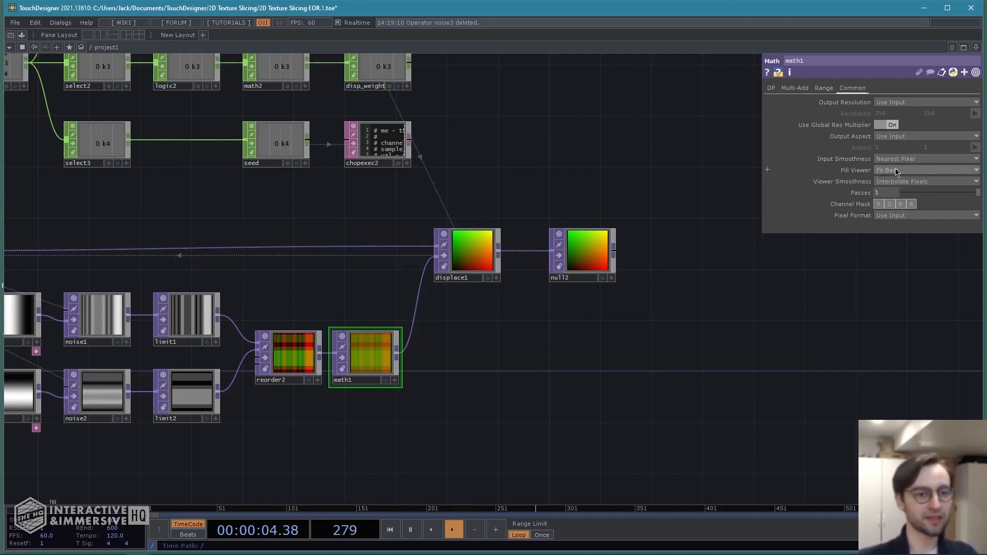
click(897, 182)
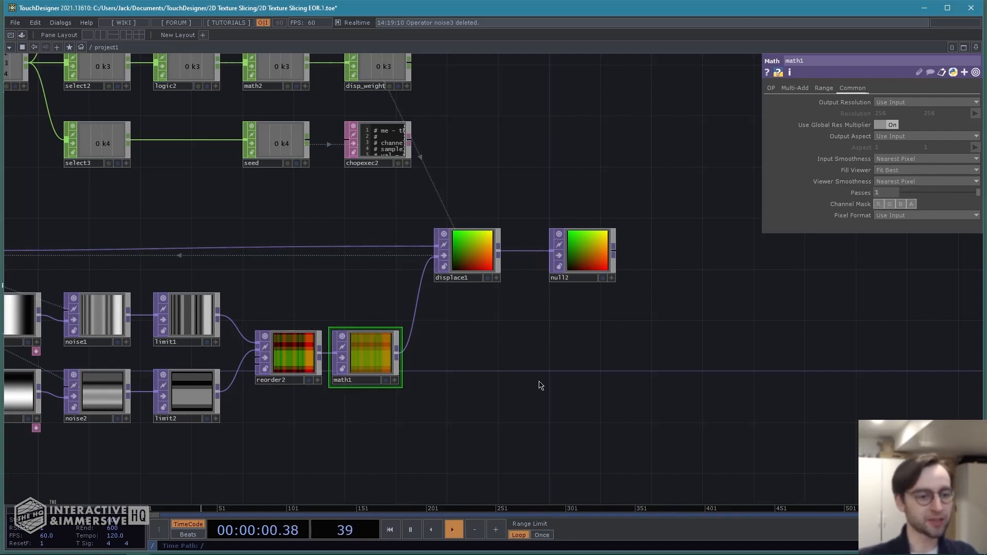
- Add a Noise TOP in the empty space above null2
drag(593, 366, 569, 372)
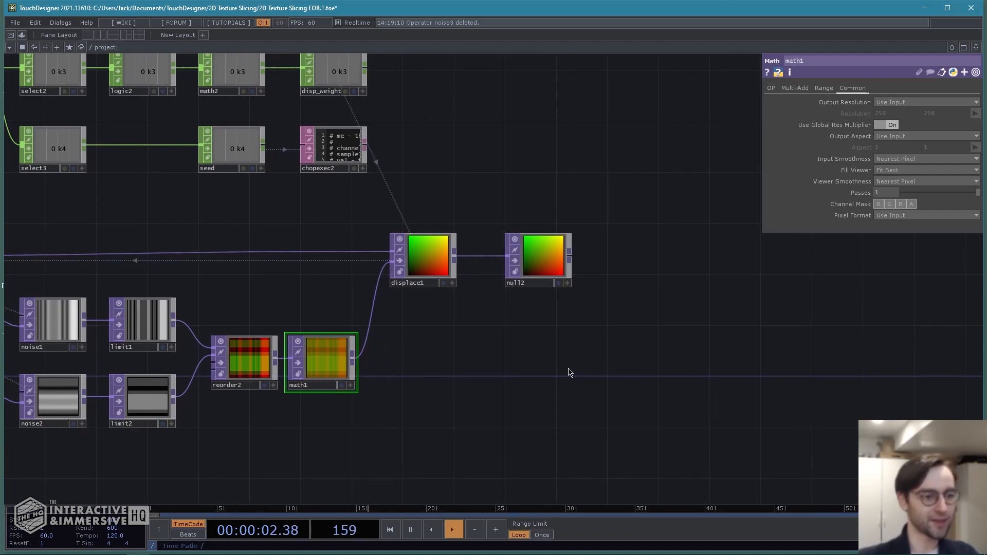
drag(569, 372, 500, 342)
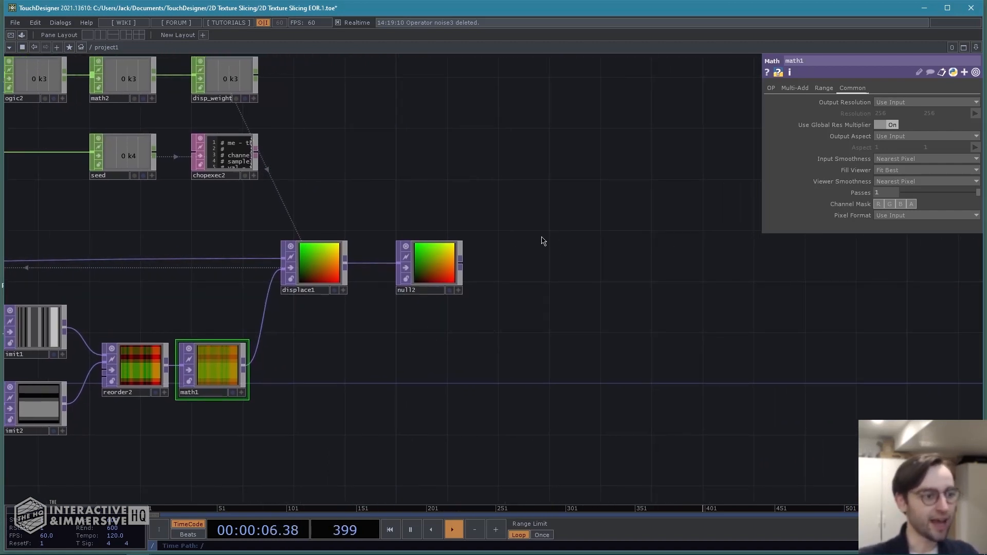
key(Tab)
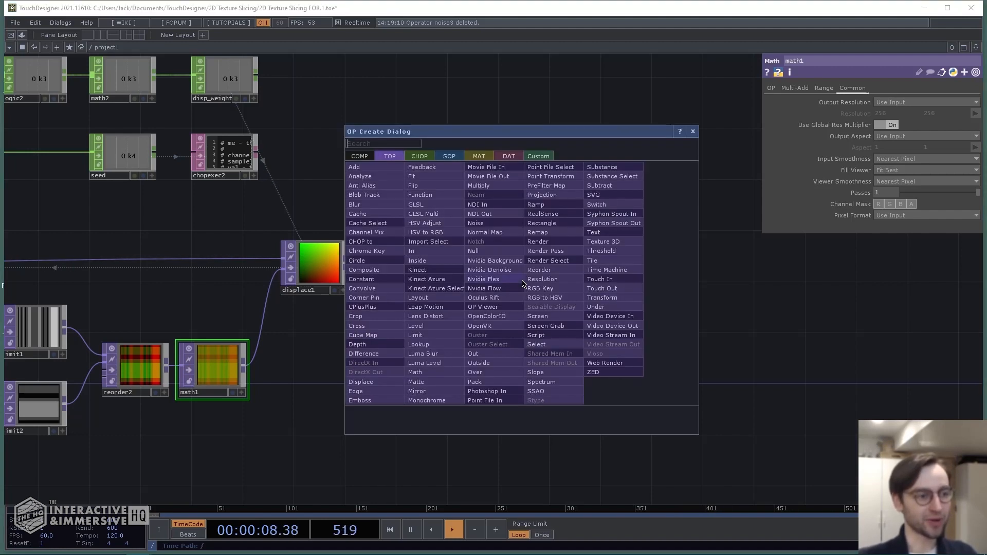
text(n)
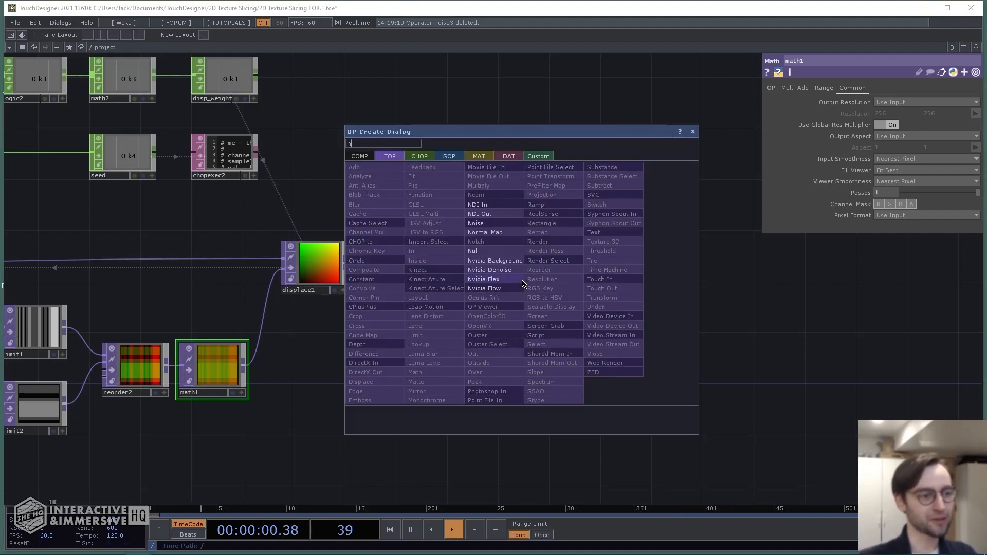
text(oise)
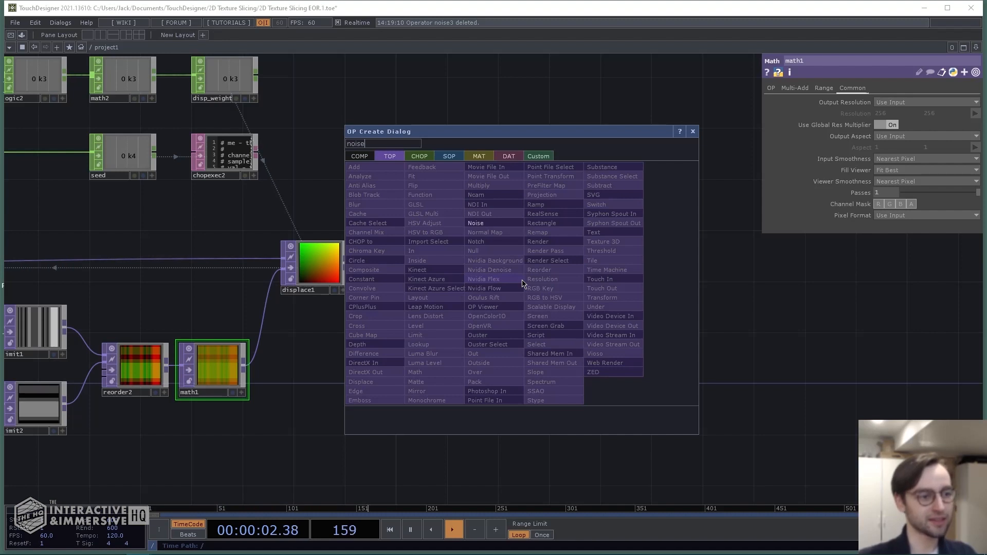
click(477, 223)
click(436, 172)
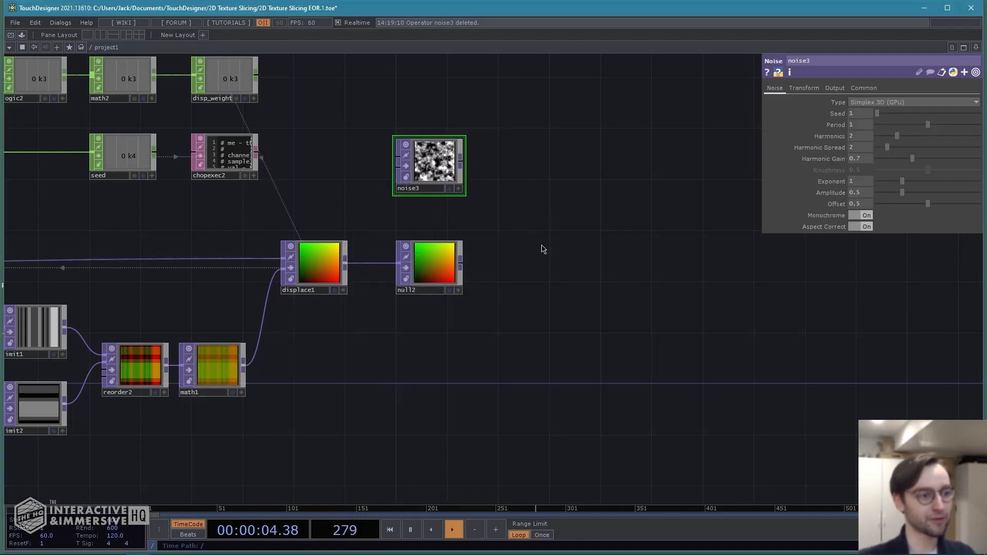
drag(543, 249, 535, 286)
drag(526, 203, 522, 214)
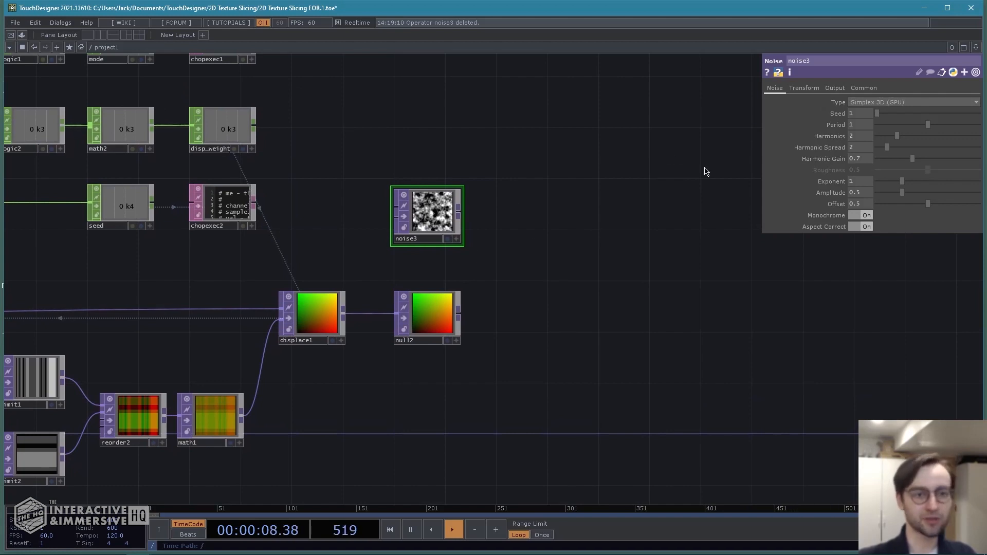
- Drive both of noise3's resolution values with the 1280 res channel exported from constant1
scroll(522, 268, down, 3)
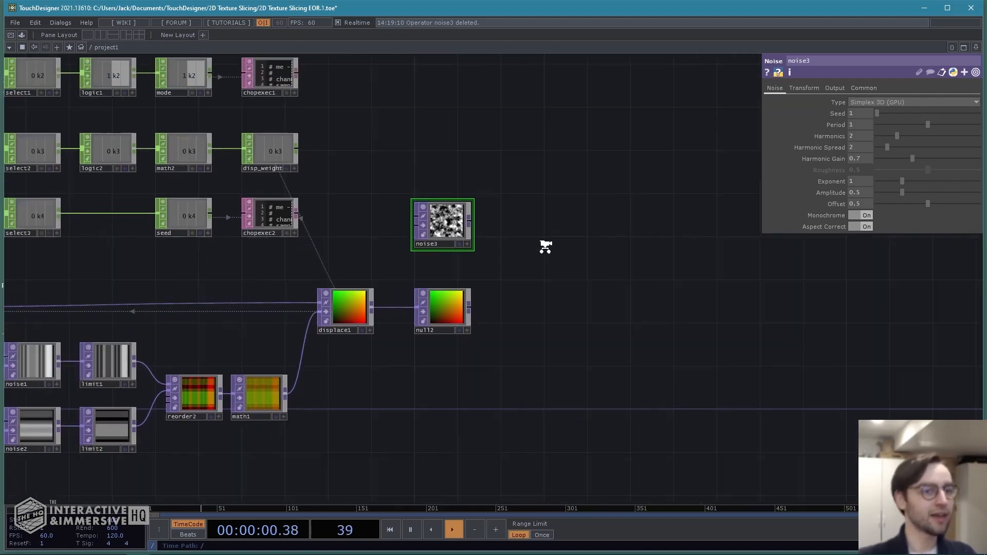
click(864, 88)
drag(653, 183, 796, 161)
drag(596, 163, 760, 173)
drag(129, 222, 125, 225)
drag(617, 115, 817, 109)
click(810, 106)
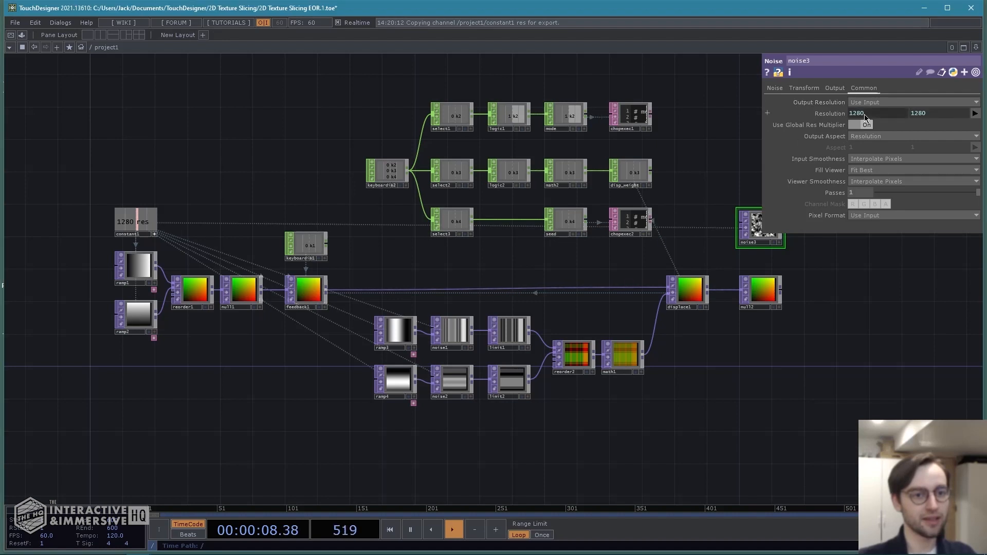
- Set noise3's pixel format to 32-bit float (RGBA)
drag(907, 298, 885, 360)
scroll(674, 312, up, 3)
click(858, 219)
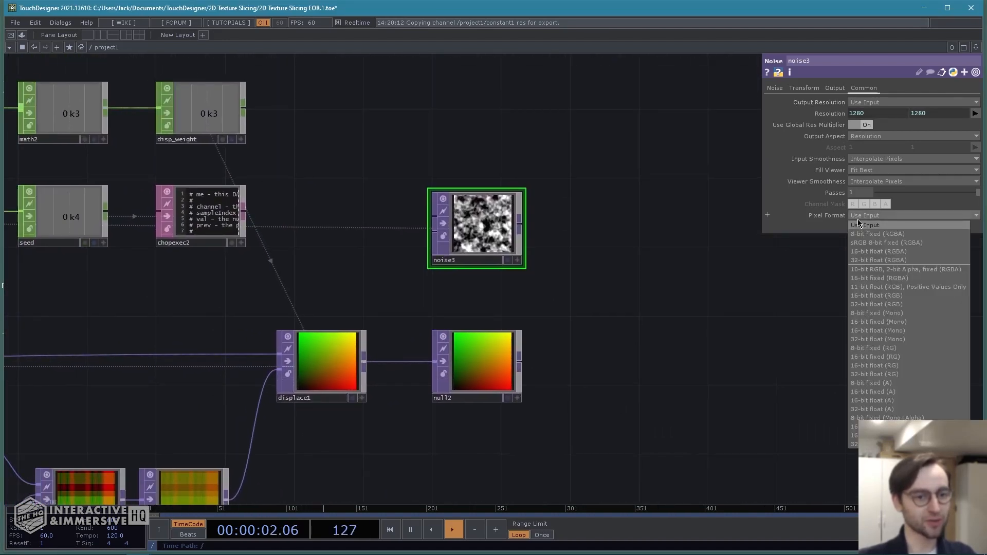
click(871, 262)
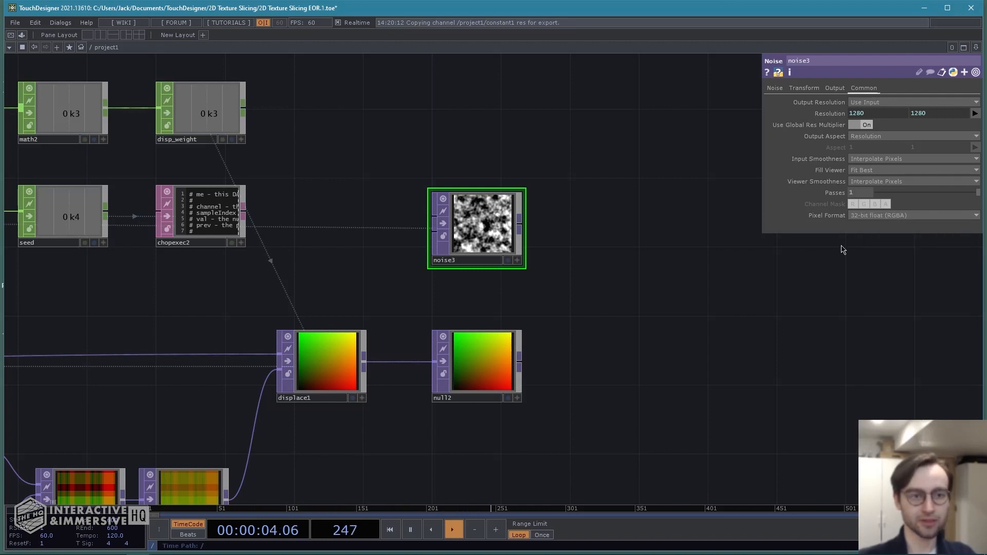
- Set noise3's period to 9, turn Monochrome off, and change its seed to 7918 for a soft multicoloured noise
click(775, 88)
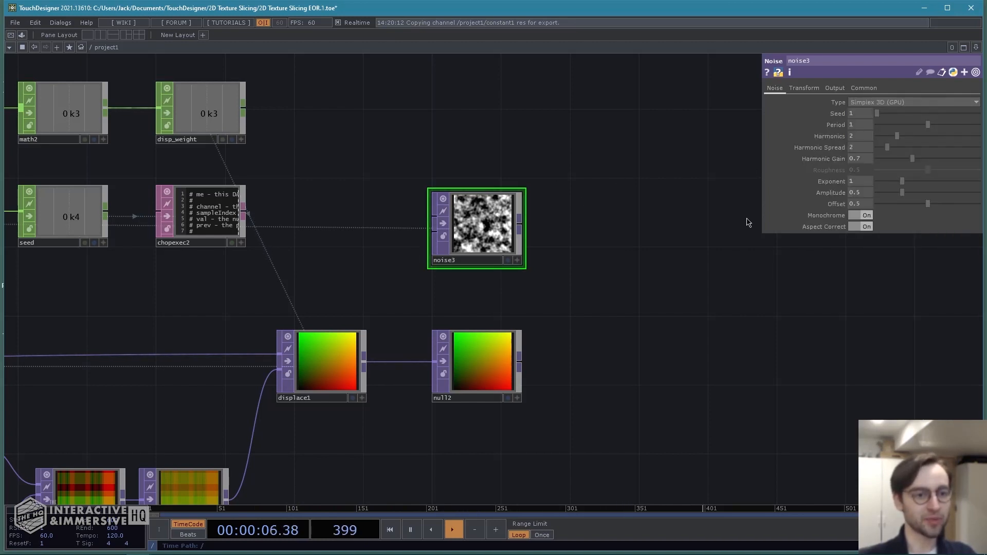
click(863, 124)
text(9)
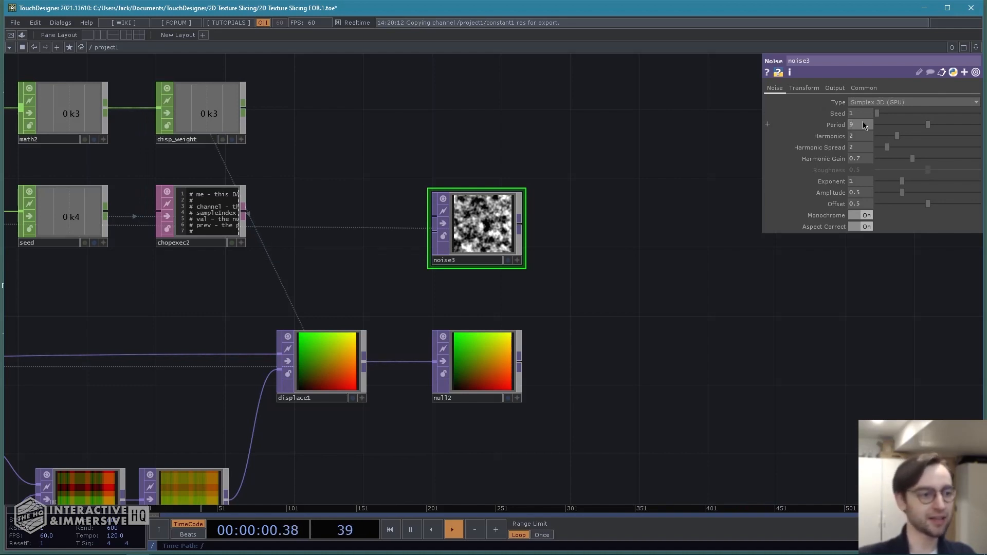
key(Return)
click(863, 215)
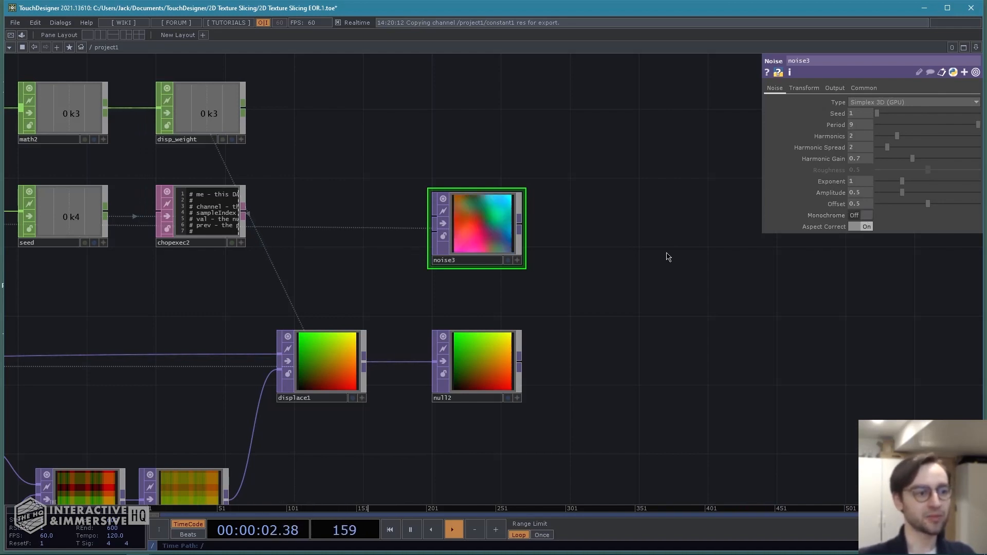
drag(880, 115, 960, 112)
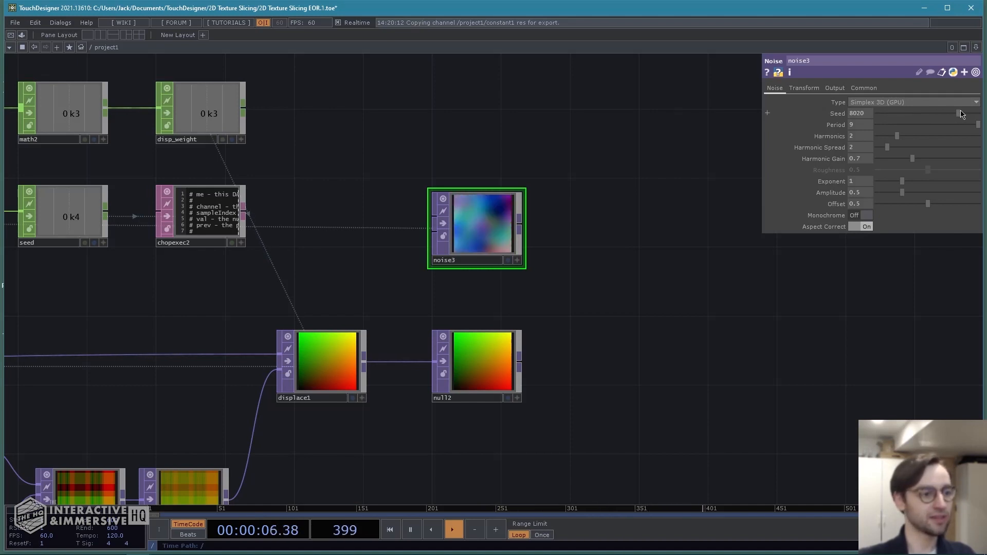
drag(667, 268, 511, 230)
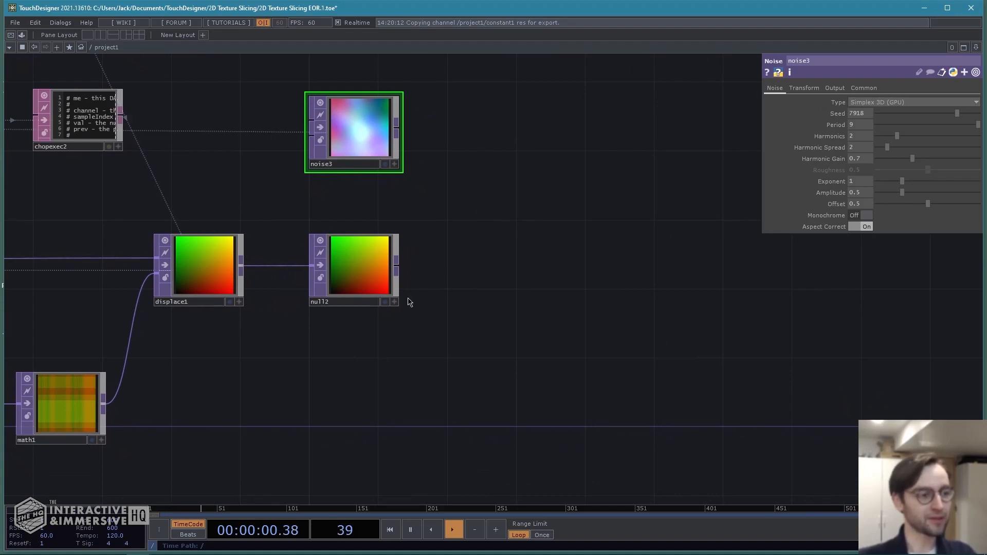
drag(415, 342, 466, 343)
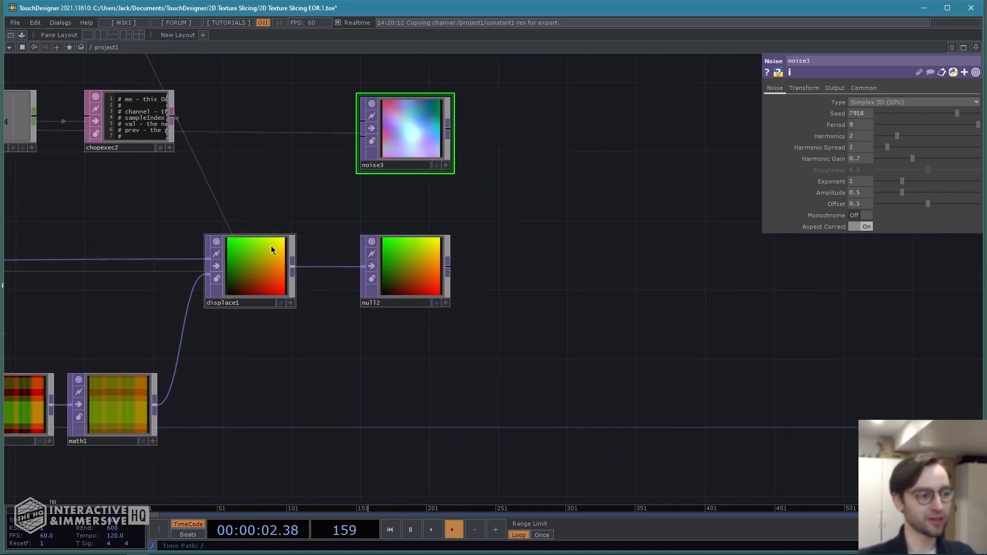
- Add a Remap TOP in the empty space beyond noise3 and null2
drag(533, 333, 480, 337)
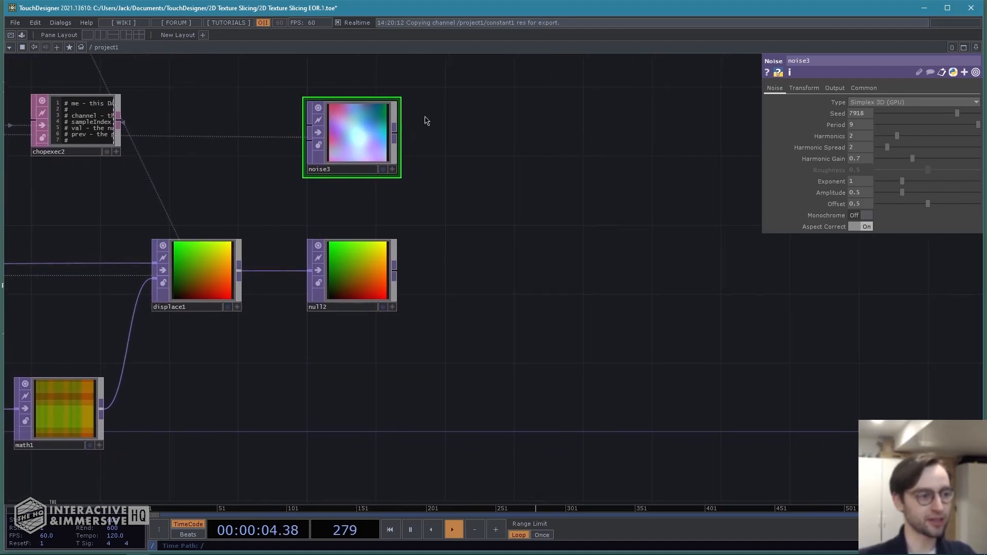
drag(513, 227, 517, 220)
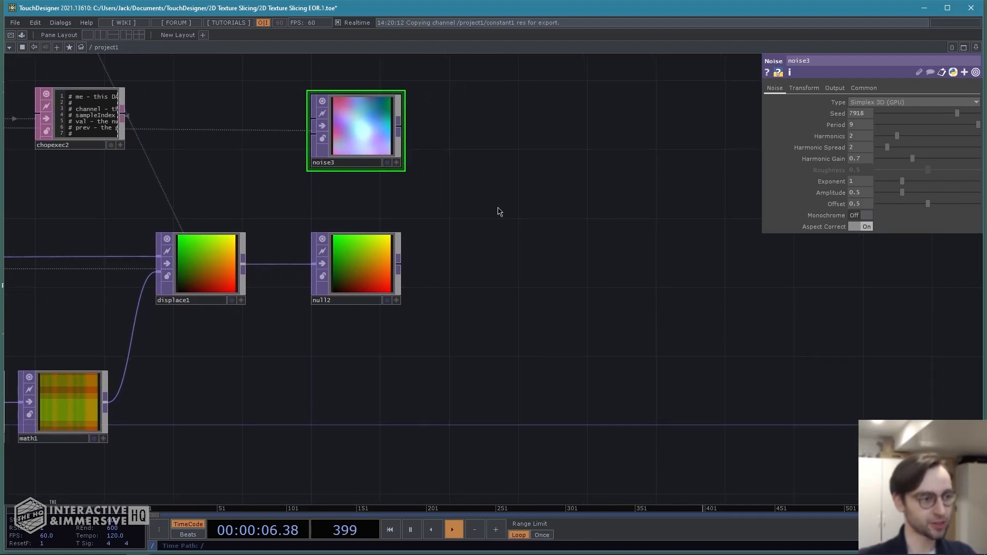
key(Tab)
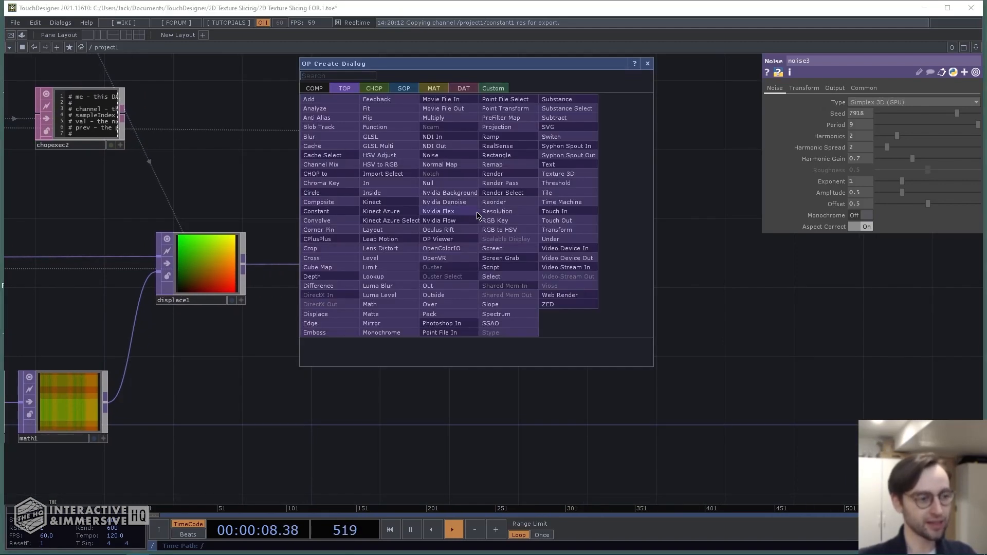
click(502, 164)
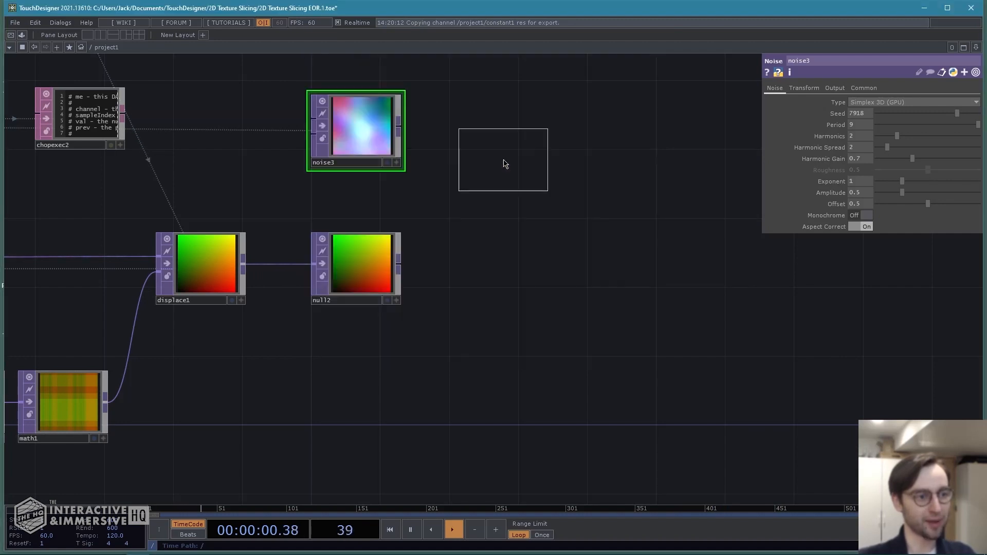
click(513, 226)
- Connect noise3 to remap1's first input and null2 to its second input
drag(443, 279, 483, 284)
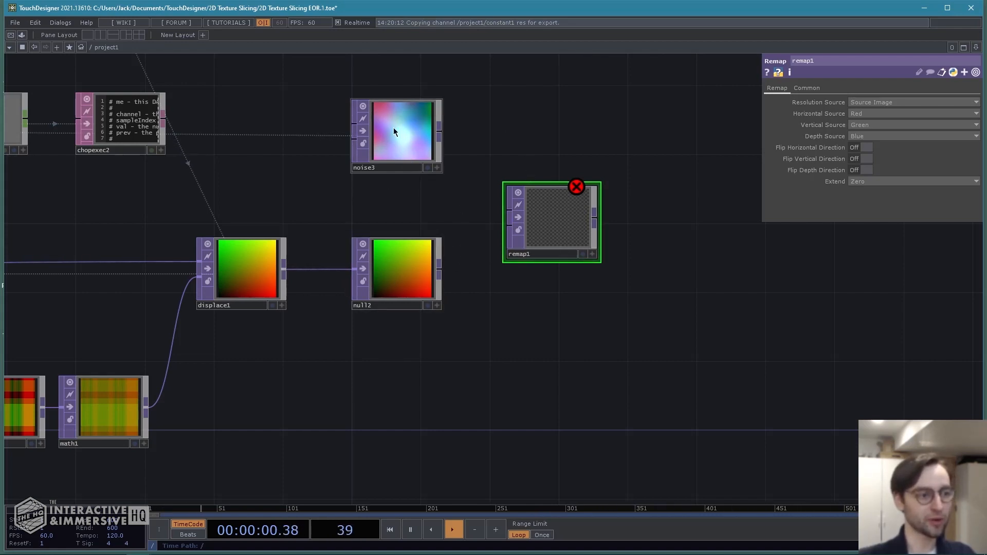
drag(439, 133, 503, 216)
drag(440, 270, 504, 227)
drag(523, 349, 473, 356)
drag(607, 279, 598, 279)
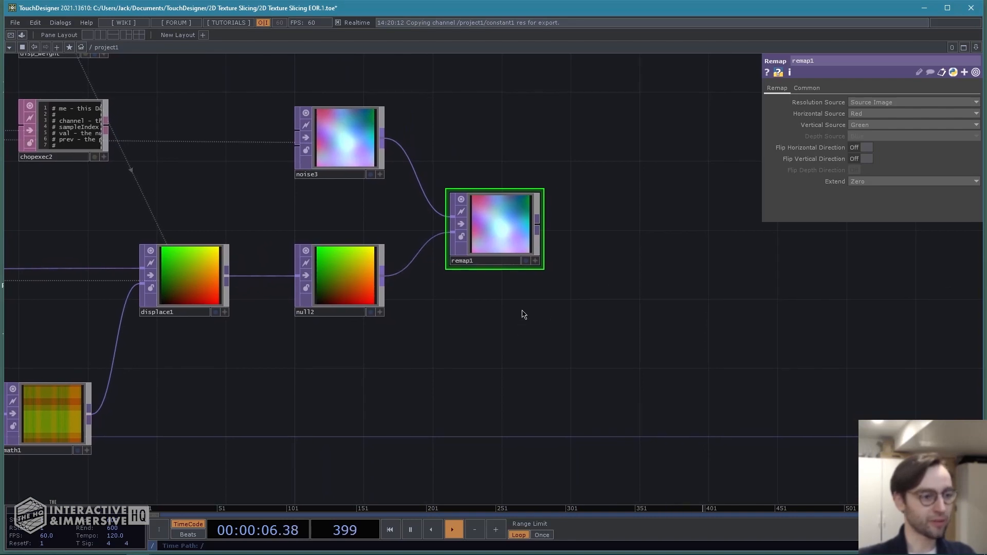
- Add a Null TOP connected to remap1's output and display it as the network background
scroll(517, 306, up, 2)
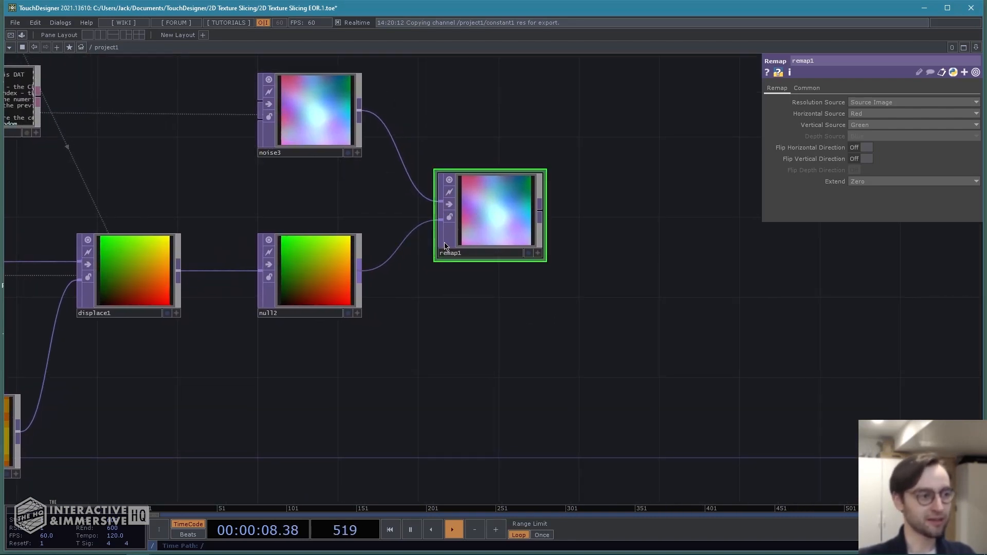
drag(436, 295, 389, 301)
key(alt+n)
click(616, 218)
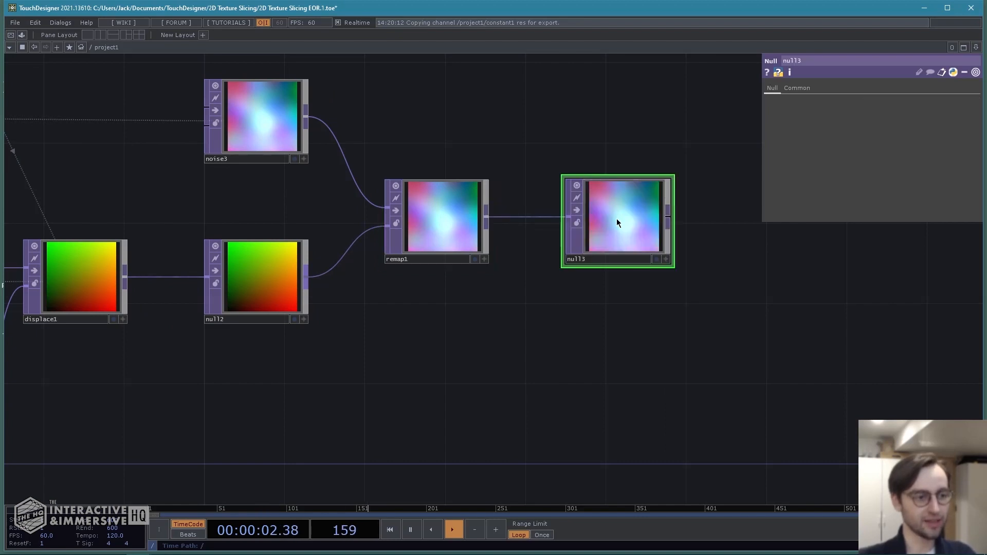
drag(571, 306, 546, 301)
click(632, 256)
- Examine the sliced noise in the network background alongside the control nodes, and check null2's resolution and pixel format
drag(676, 340, 372, 336)
scroll(302, 344, down, 4)
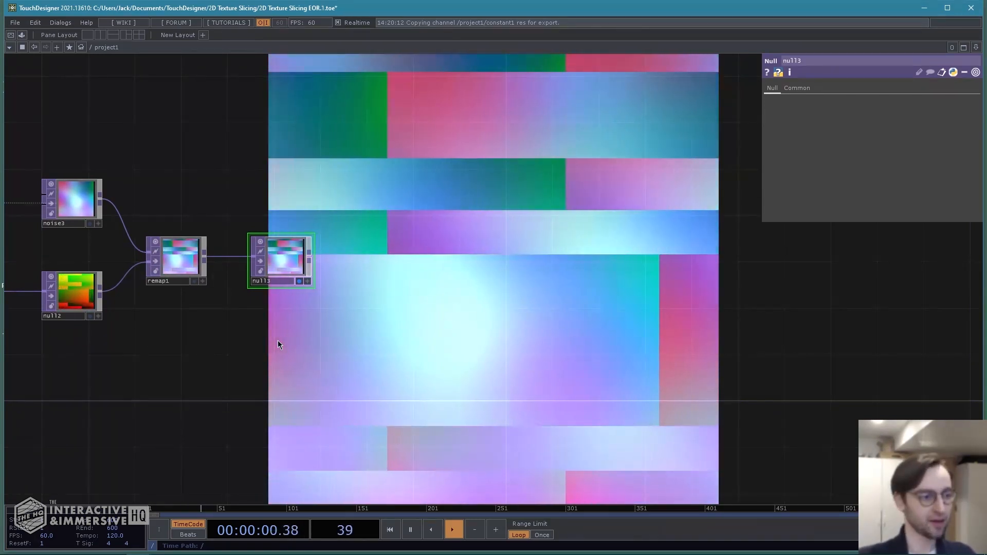
drag(178, 331, 429, 332)
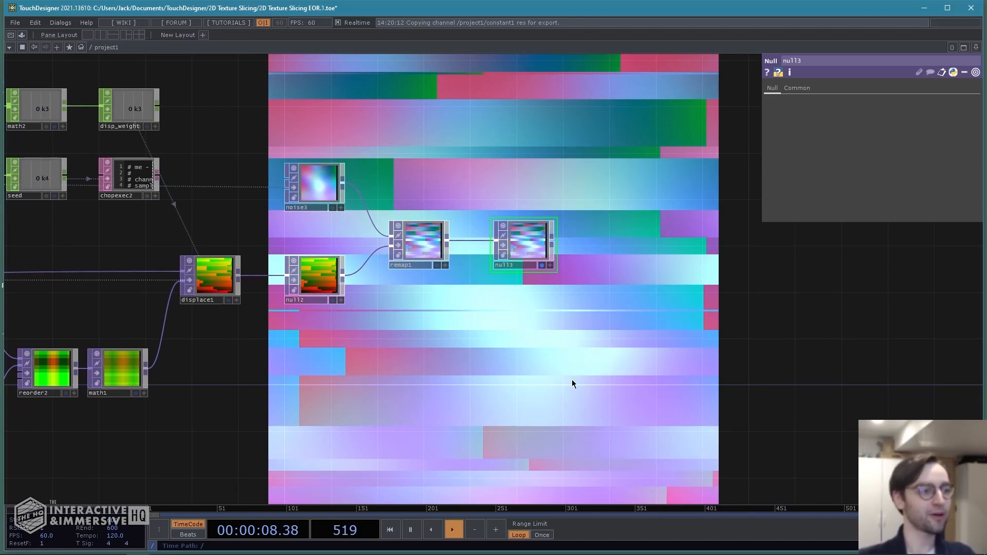
drag(433, 338, 525, 354)
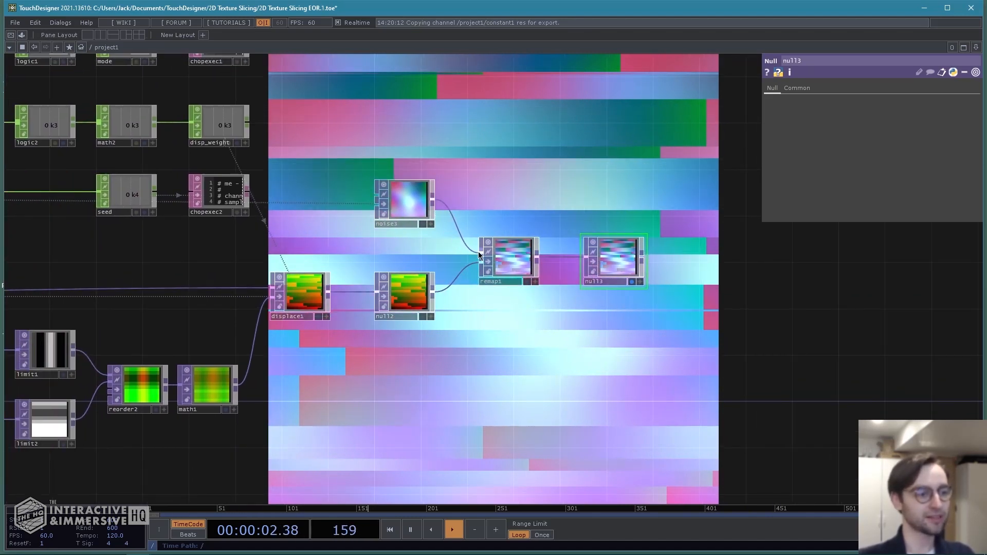
drag(489, 317, 514, 321)
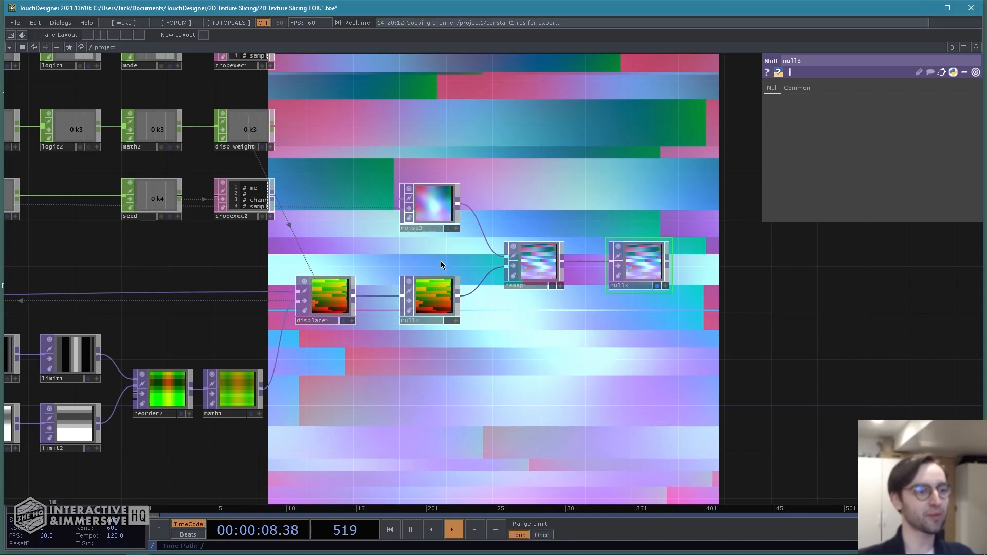
middle_click(425, 307)
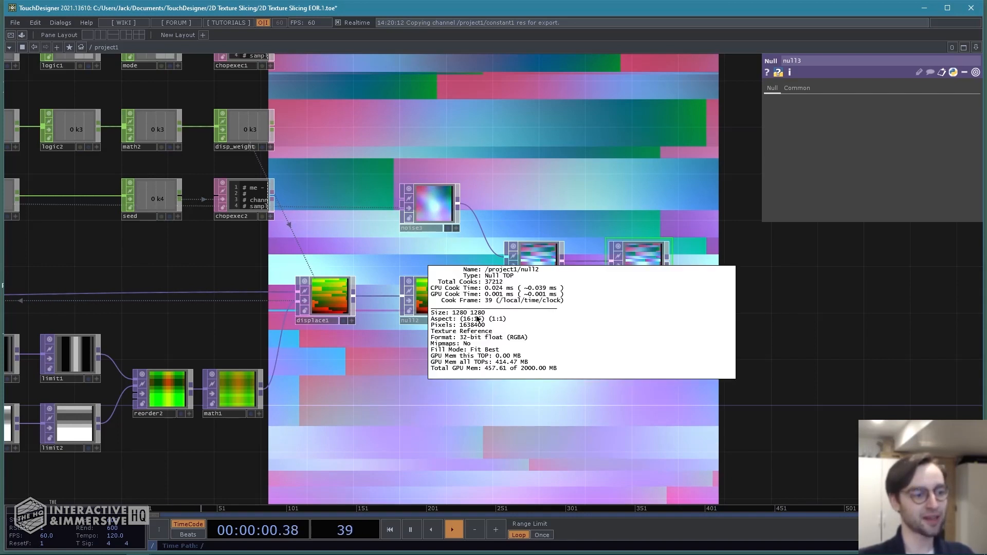
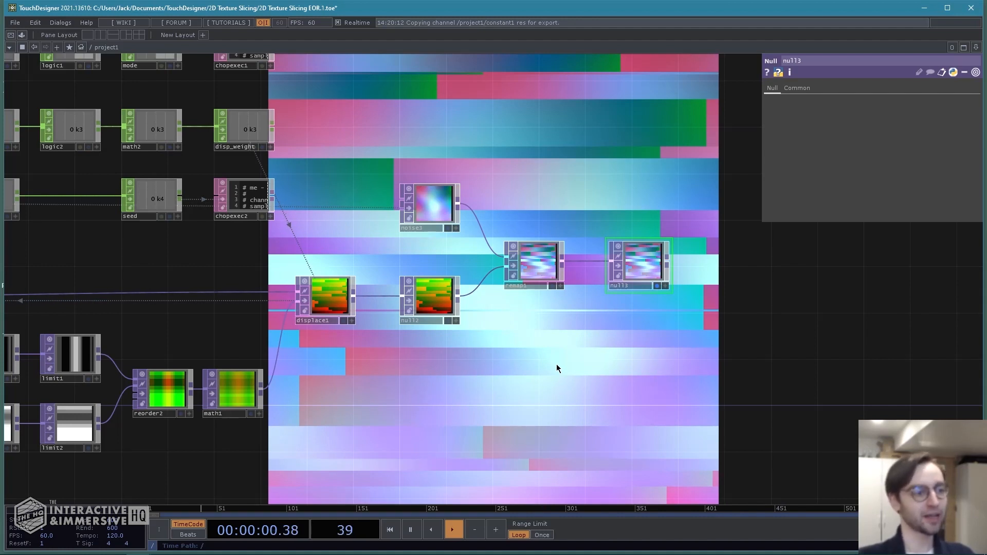
drag(579, 378, 538, 365)
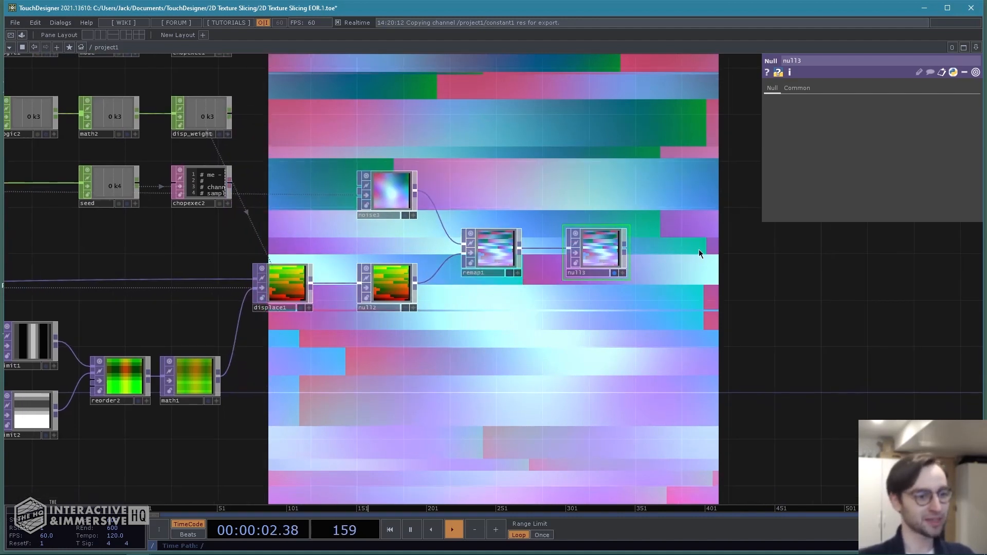
drag(607, 341, 676, 324)
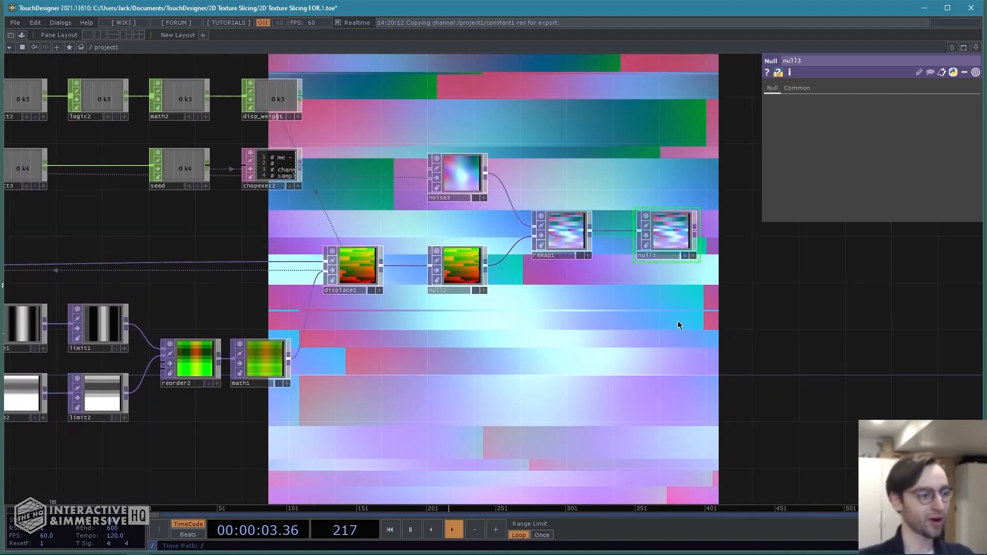
- Turn off null3's background display and select displace1 to show its parameters
click(684, 256)
scroll(441, 368, down, 5)
drag(594, 364, 589, 346)
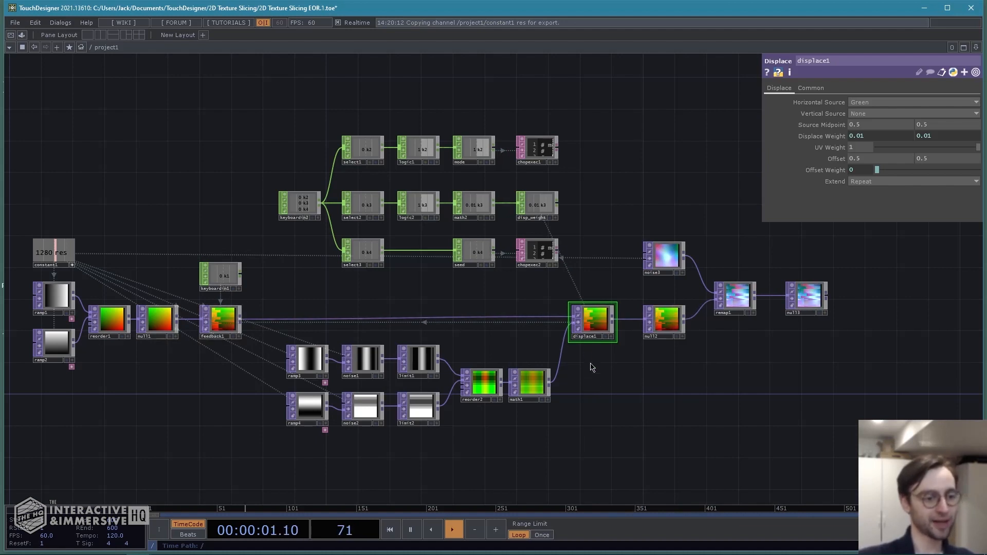
- Examine how displace1's UV slicing responds to the mode, displacement weight and seed keyboard controls and its source settings
scroll(585, 383, up, 8)
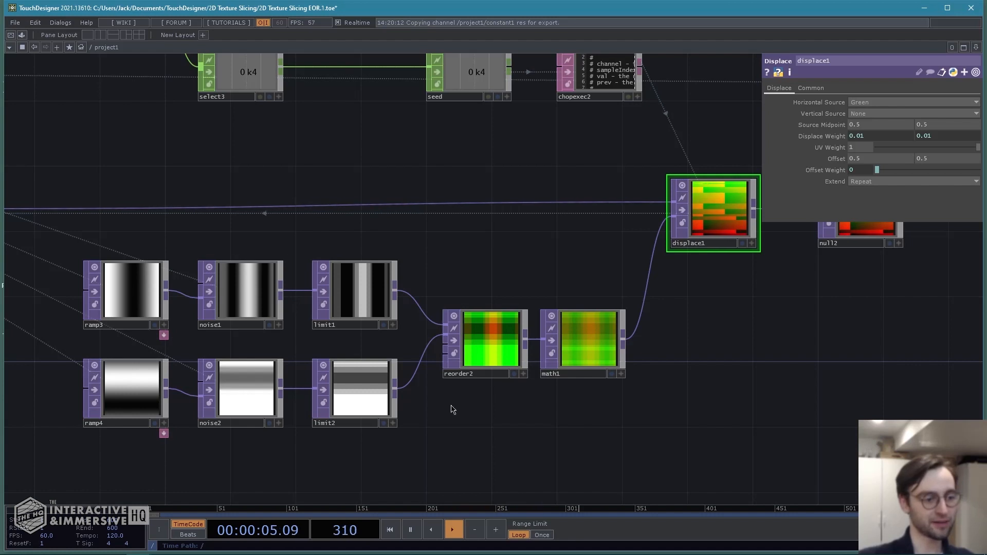
drag(681, 439, 590, 470)
scroll(635, 436, up, 1)
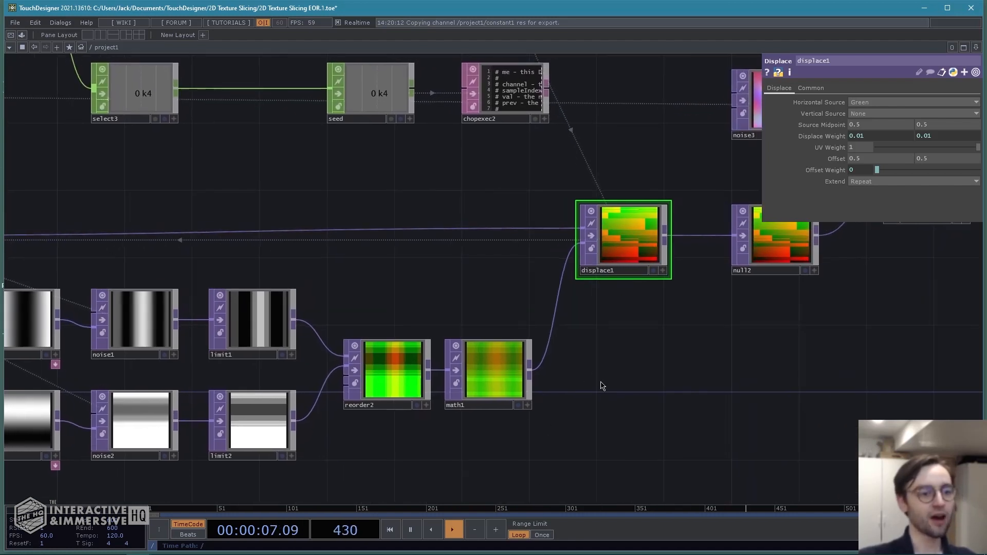
drag(635, 360, 568, 391)
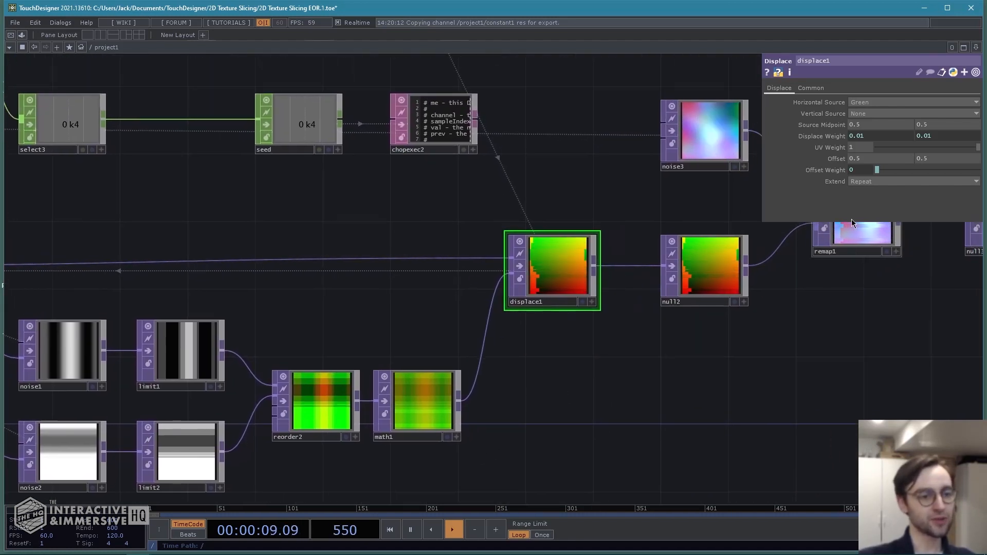
scroll(656, 326, up, 3)
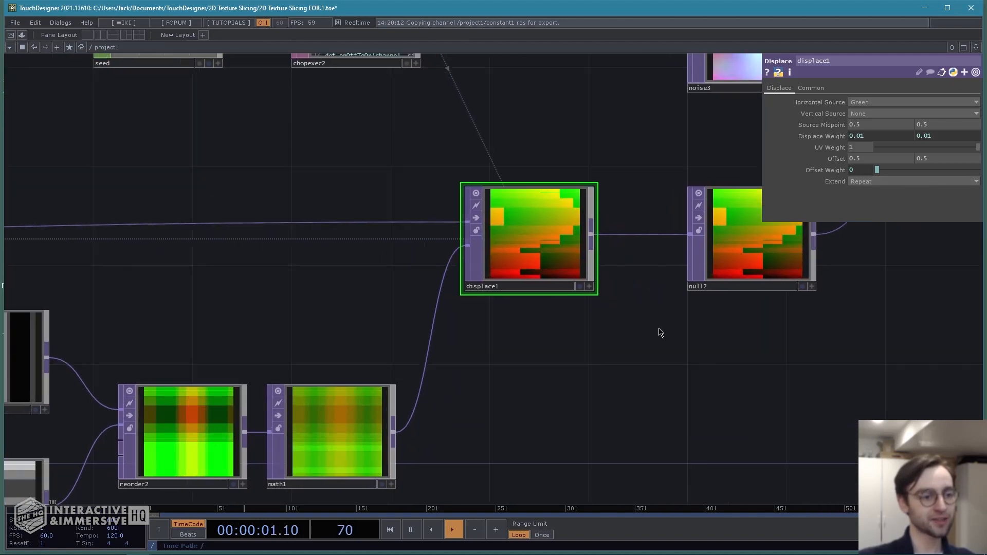
drag(673, 367, 674, 391)
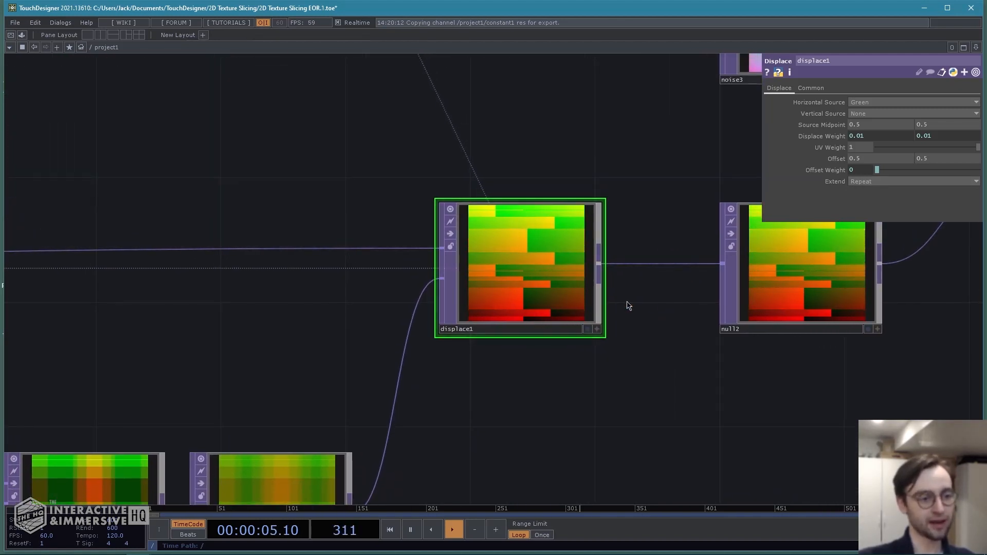
scroll(535, 417, down, 4)
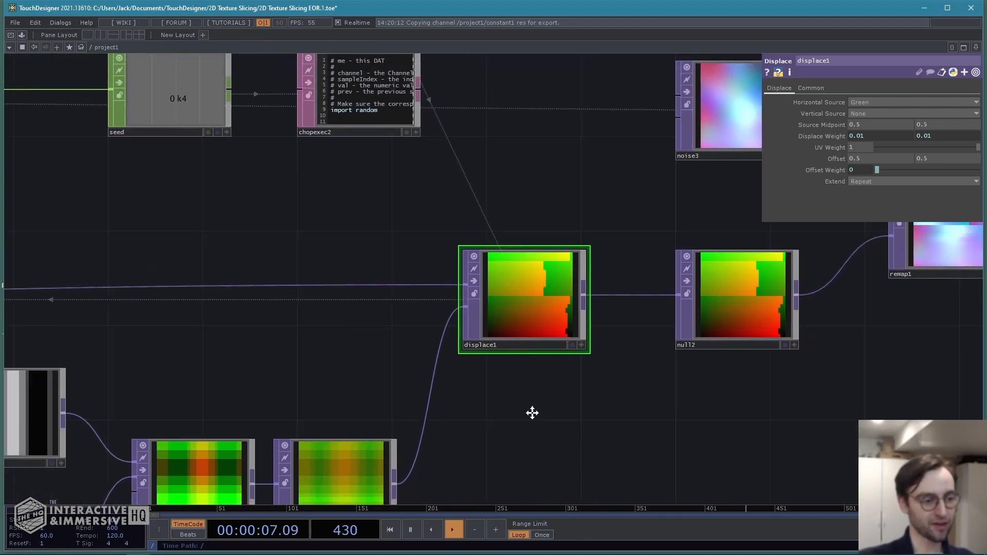
scroll(492, 391, down, 3)
drag(401, 279, 495, 396)
scroll(495, 396, down, 2)
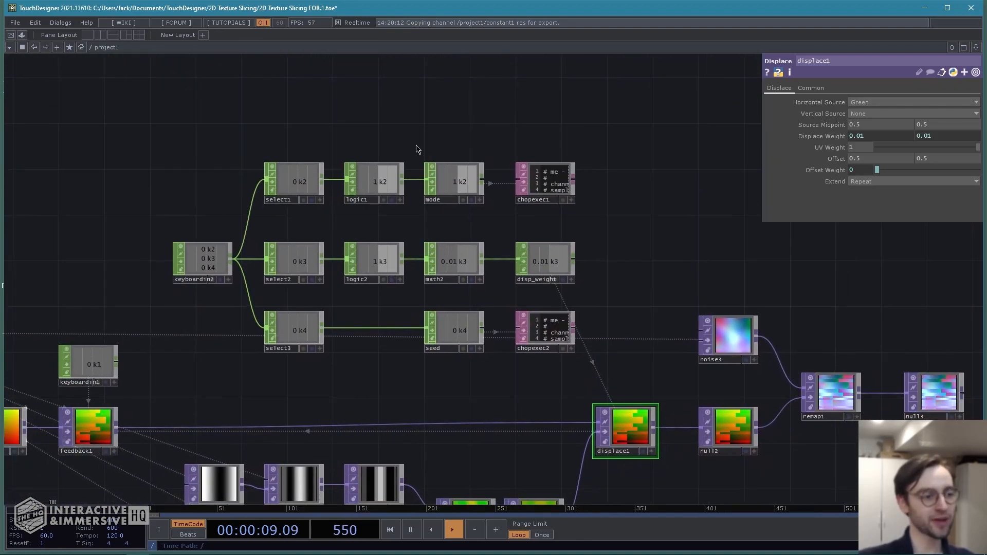
drag(637, 262, 608, 249)
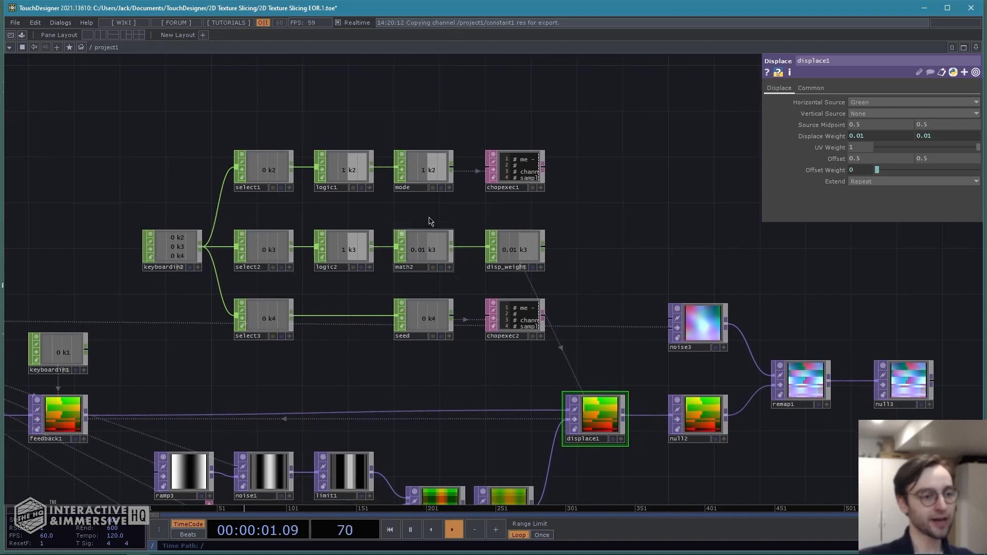
drag(600, 291, 600, 288)
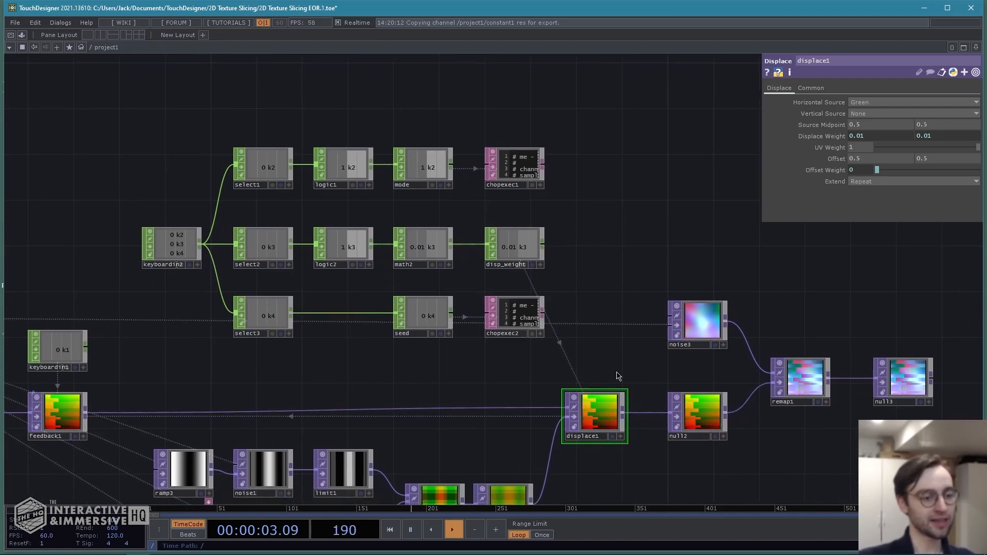
scroll(639, 458, up, 3)
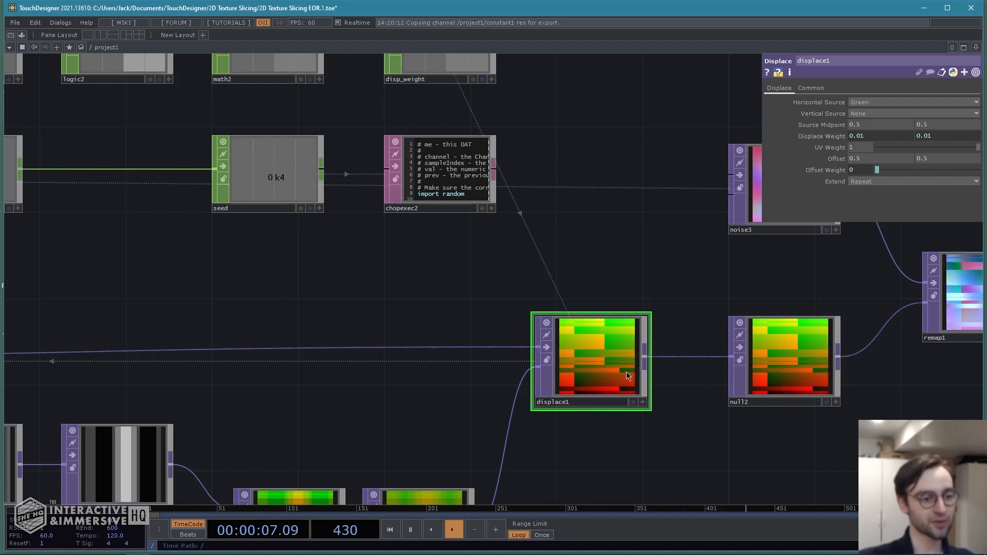
drag(635, 440, 624, 419)
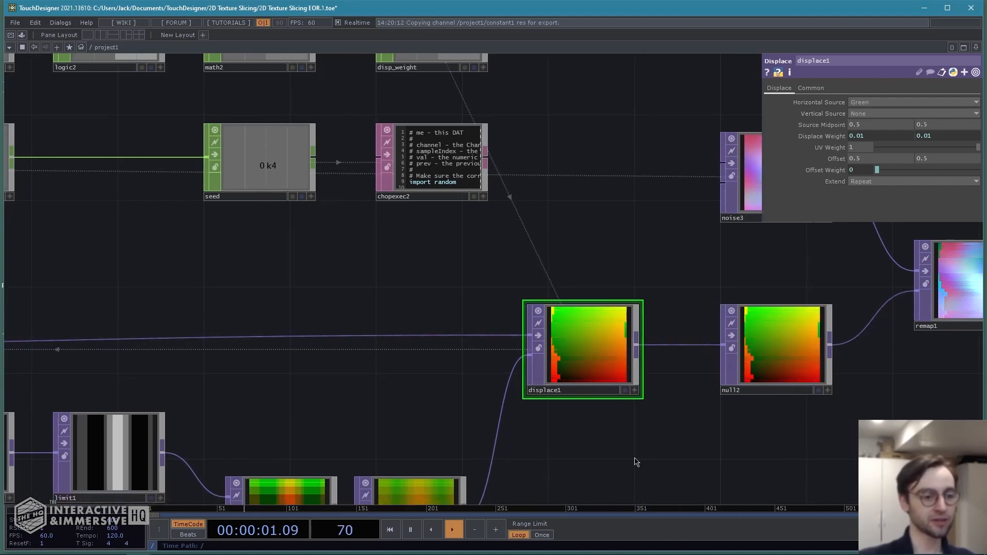
drag(659, 420, 665, 390)
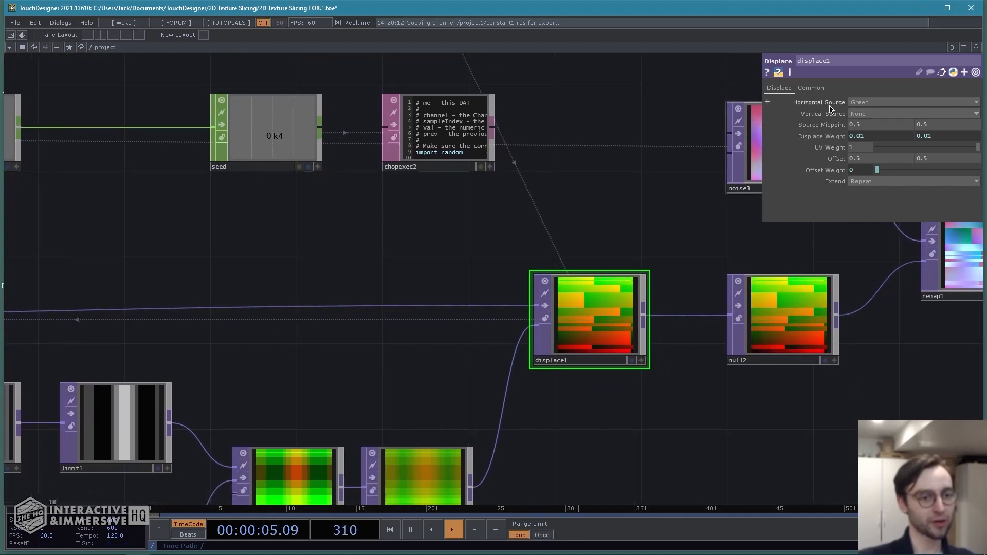
drag(663, 421, 633, 405)
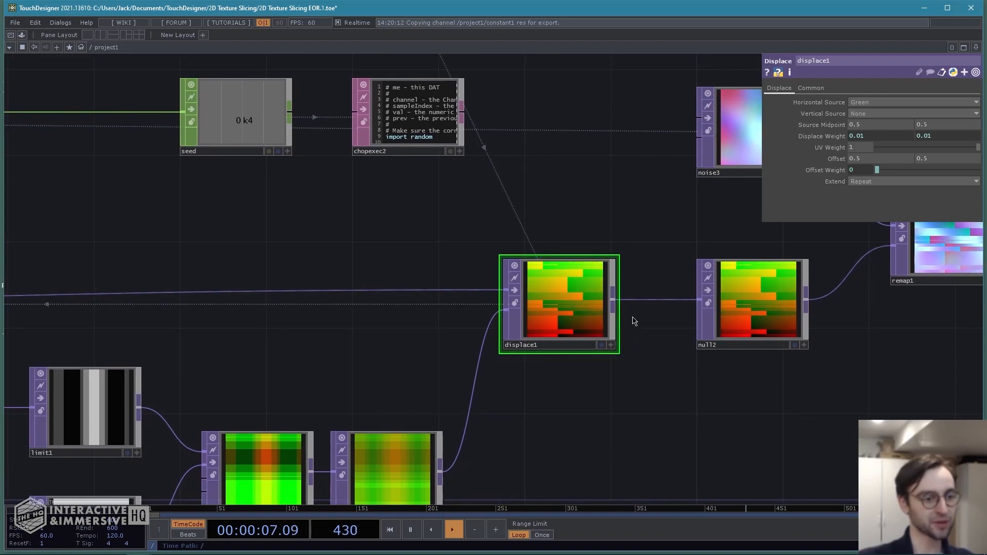
- Review the ramp, noise and limit chains combined through reorder2 and math1 into displace1's second input
drag(600, 365, 694, 324)
scroll(693, 321, down, 3)
drag(543, 442, 604, 430)
scroll(573, 426, up, 3)
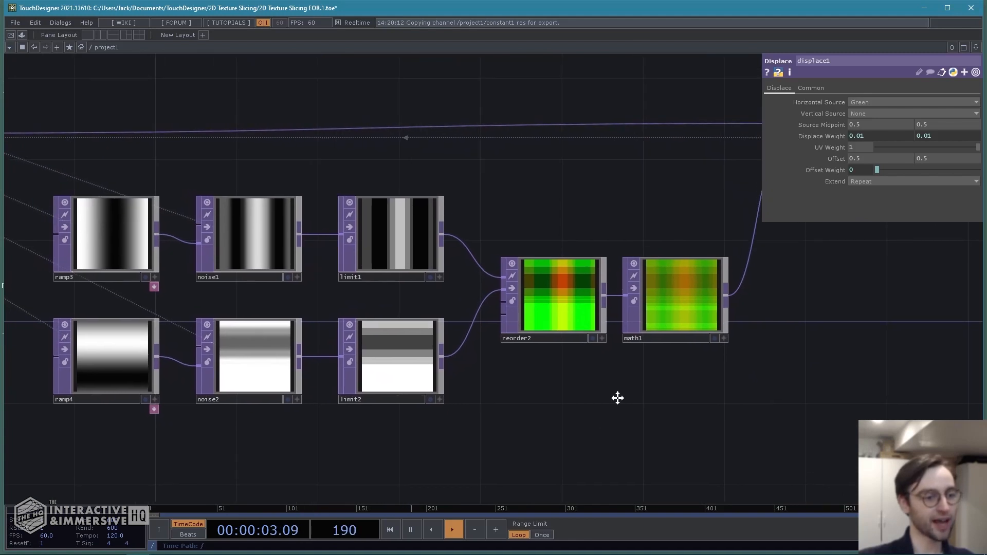
drag(627, 398, 549, 406)
drag(696, 374, 655, 381)
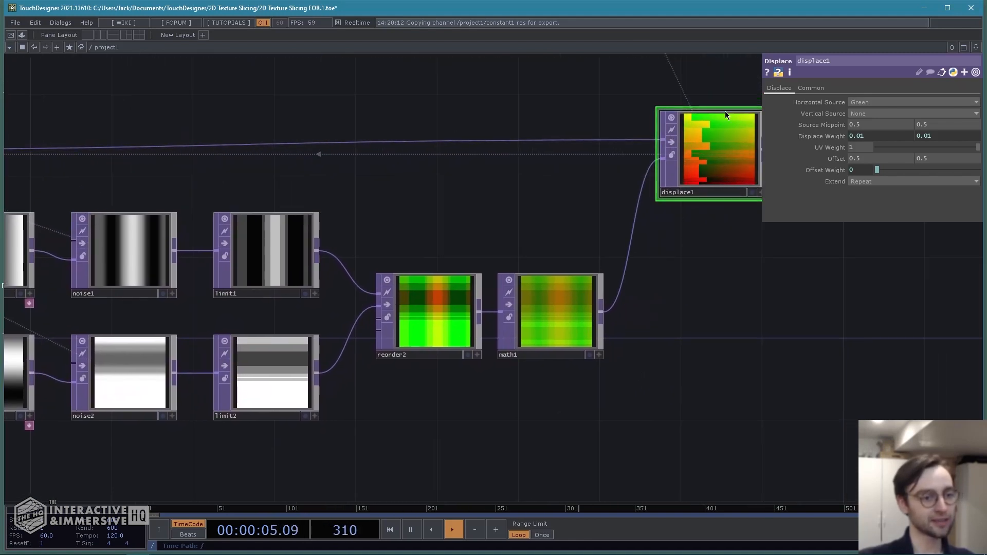
drag(528, 211, 615, 203)
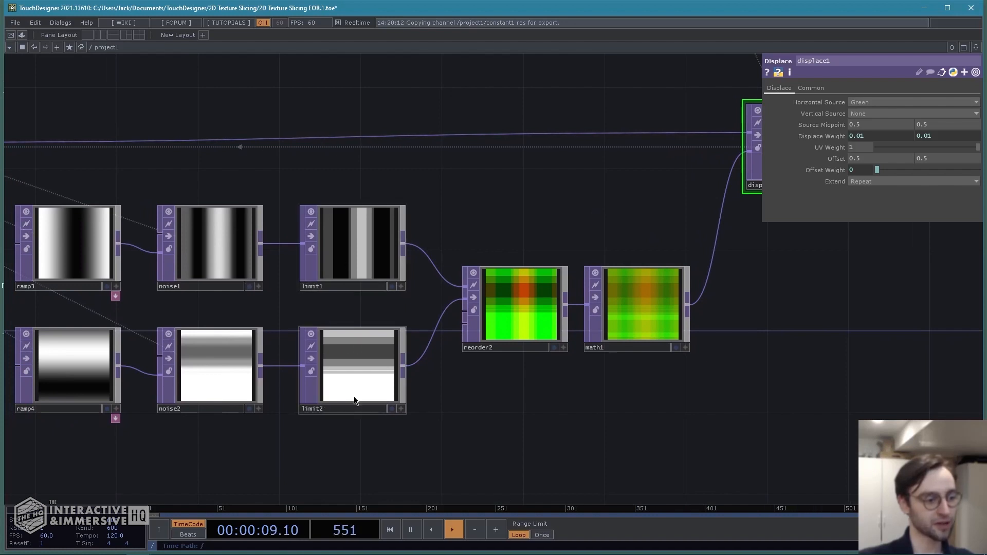
drag(498, 430, 574, 408)
mouse_move(467, 448)
mouse_down()
mouse_move(500, 446)
mouse_move(470, 445)
mouse_up()
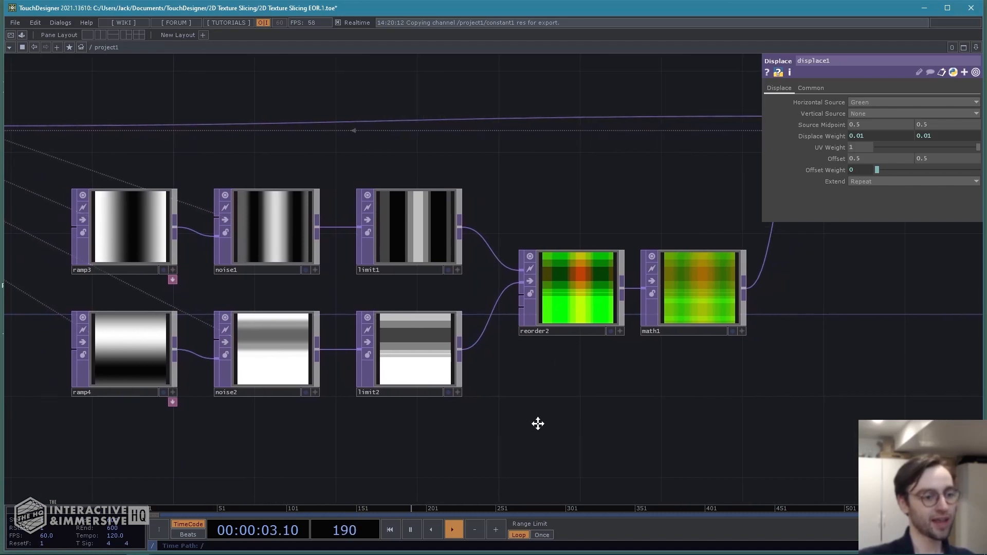
drag(566, 427, 446, 428)
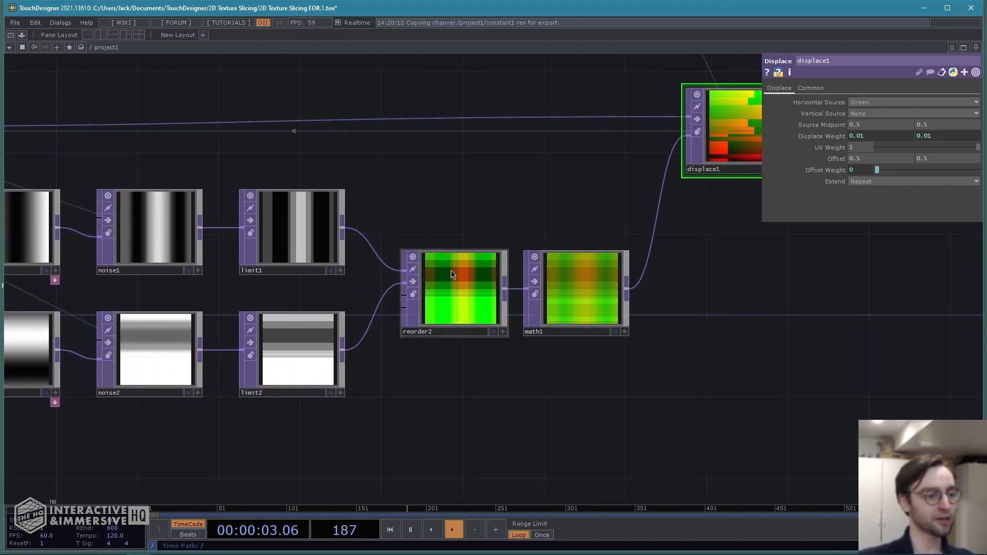
- Examine how the limited noise bands, merged in reorder2 and scaled in math1, drive the UV slices in displace1
drag(477, 390, 404, 401)
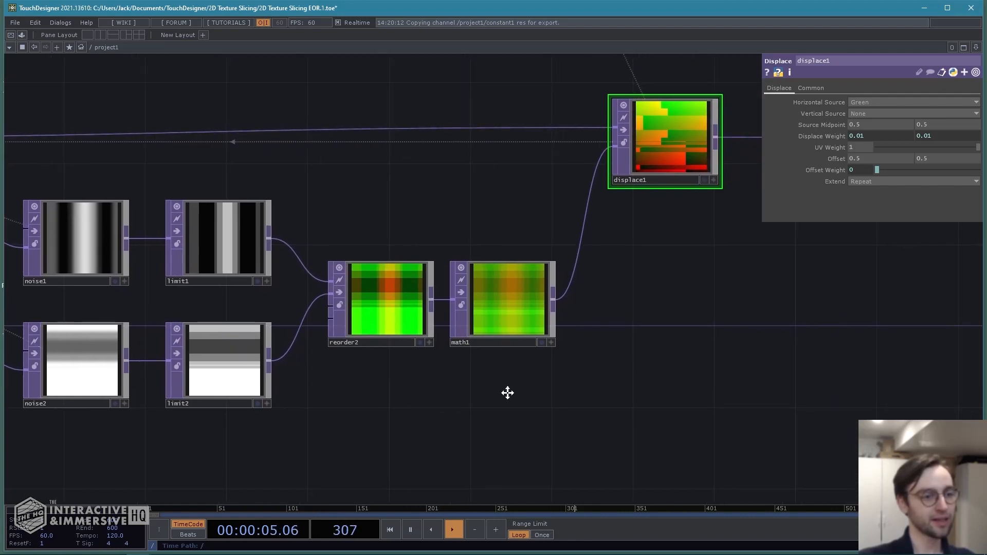
drag(531, 395, 445, 407)
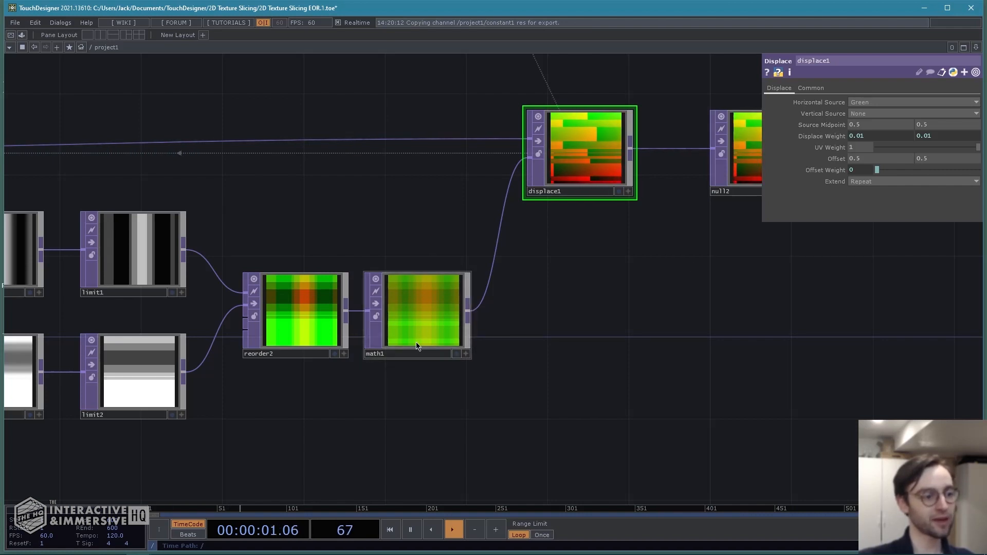
drag(363, 405, 483, 401)
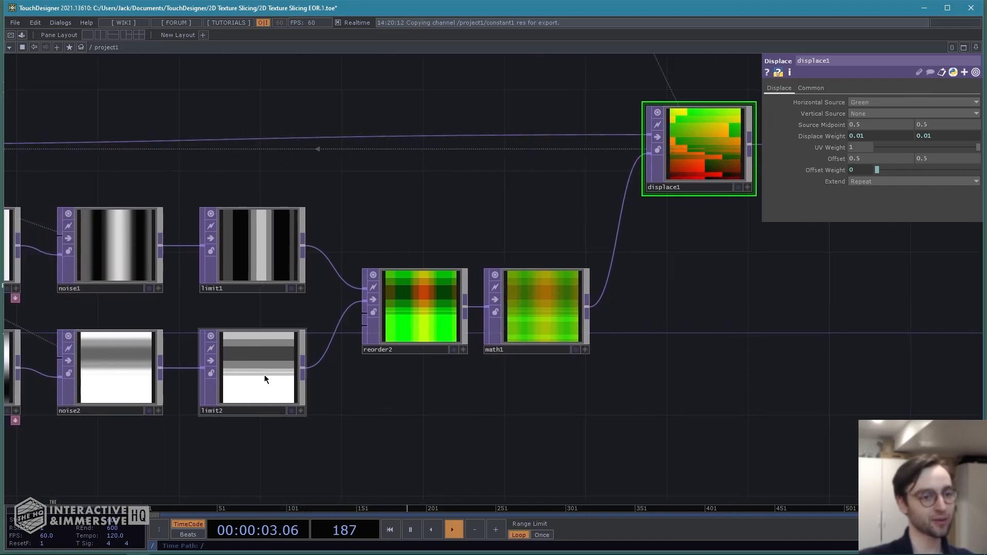
scroll(442, 405, down, 5)
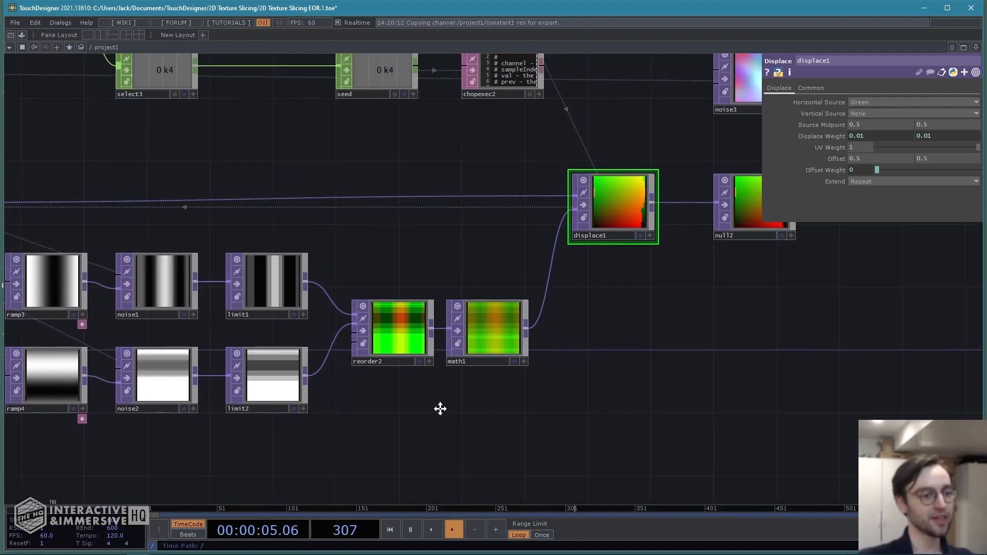
drag(434, 416, 454, 401)
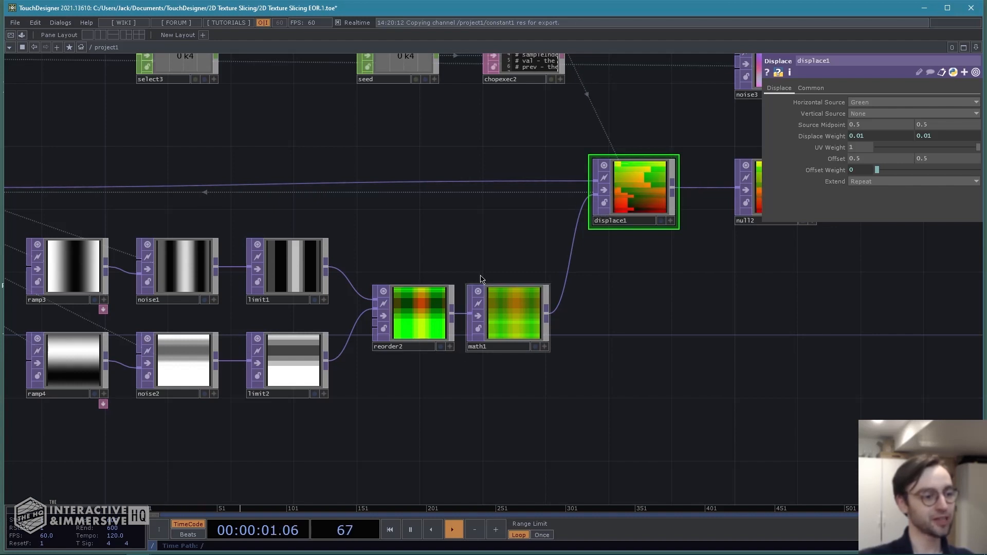
drag(546, 360, 497, 360)
drag(596, 354, 580, 362)
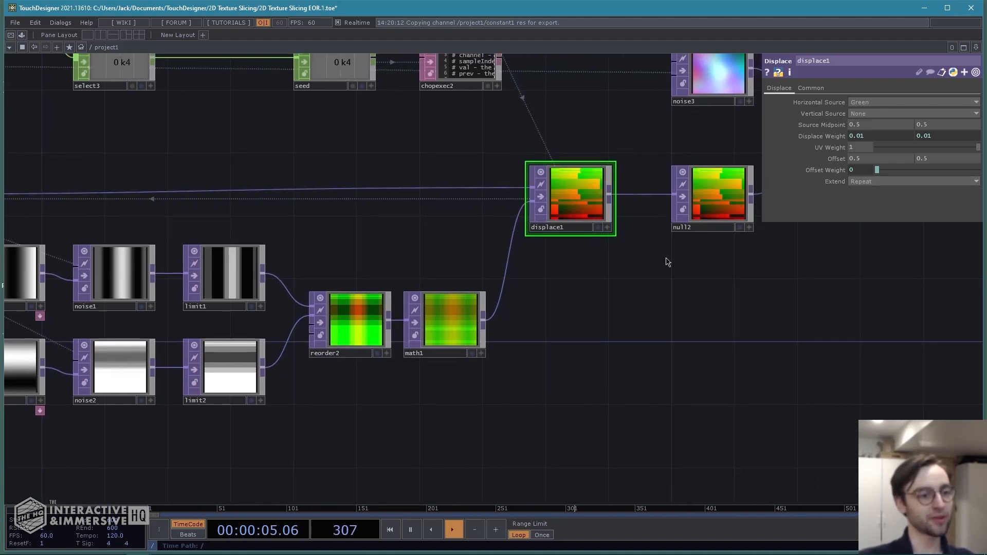
drag(598, 315, 567, 340)
- Check displace1's common output settings, including its smoothness and pixel format, and inspect its sliced UV texture up close
click(811, 88)
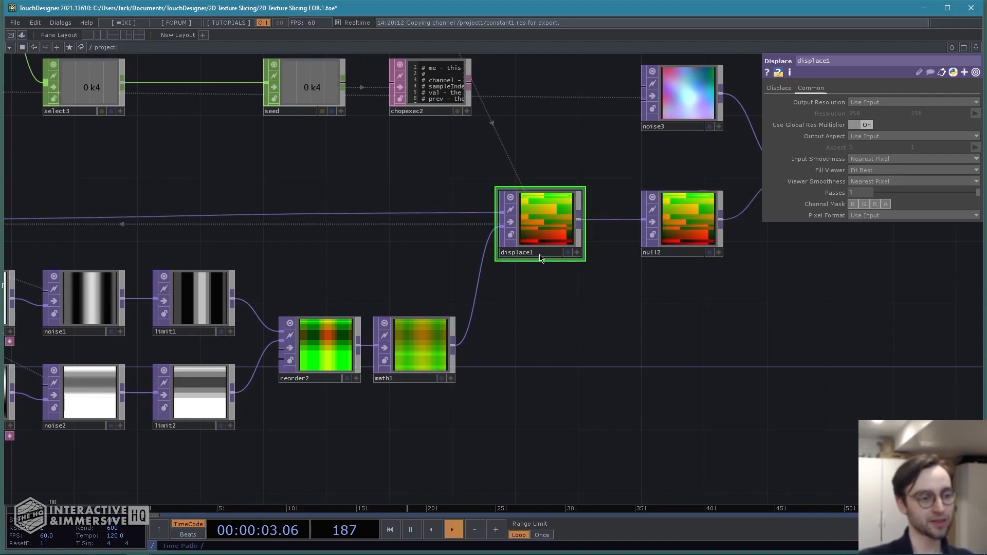
scroll(586, 288, up, 5)
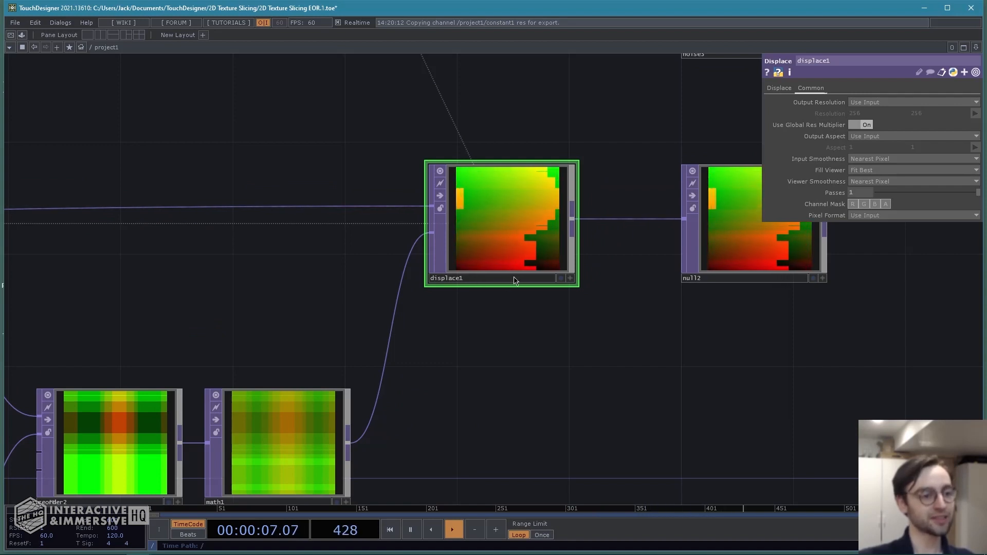
drag(496, 376, 467, 416)
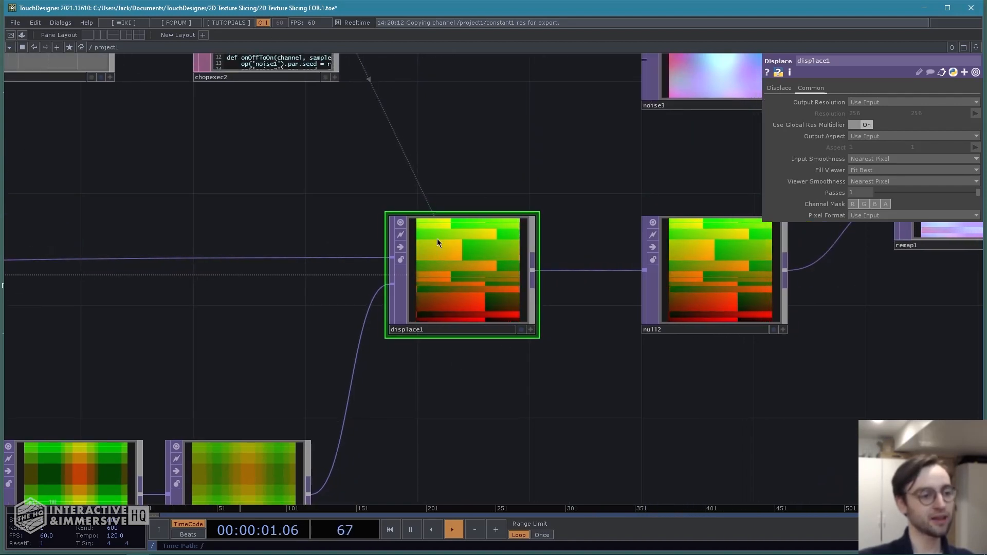
drag(544, 390, 578, 389)
scroll(551, 392, up, 1)
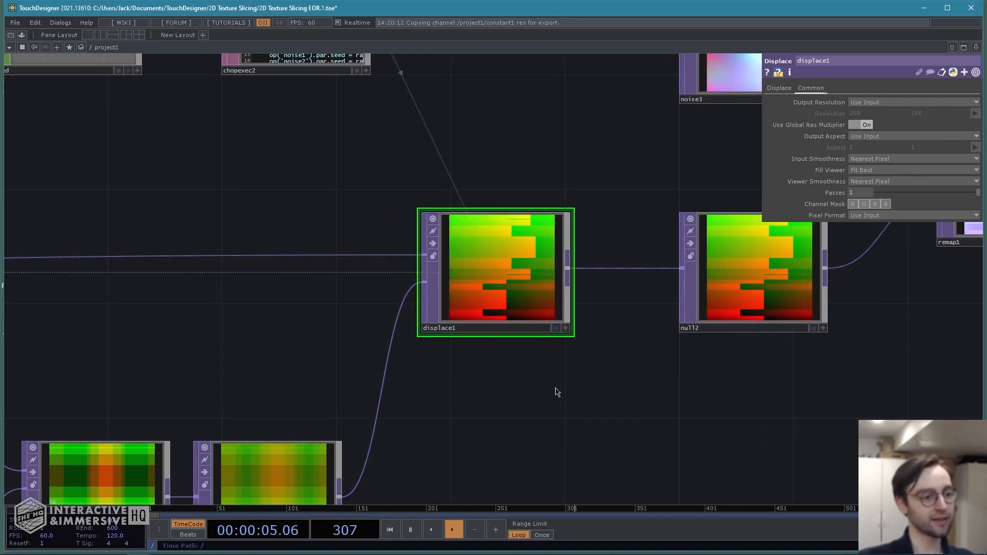
scroll(557, 393, up, 2)
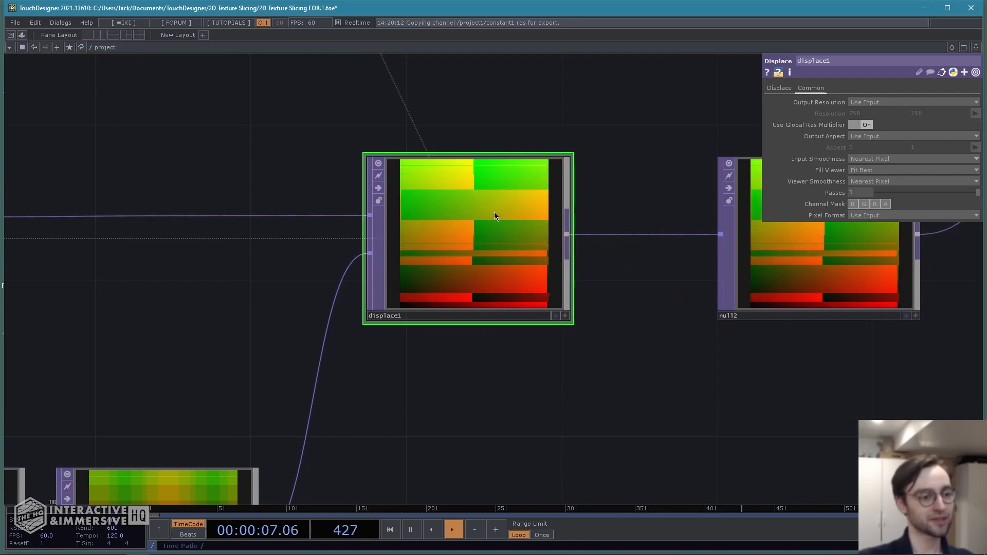
- Review the whole network and how noise3 and the sliced UV map from null2 feed remap1 and null3
scroll(516, 393, down, 3)
scroll(555, 375, down, 5)
drag(612, 363, 548, 363)
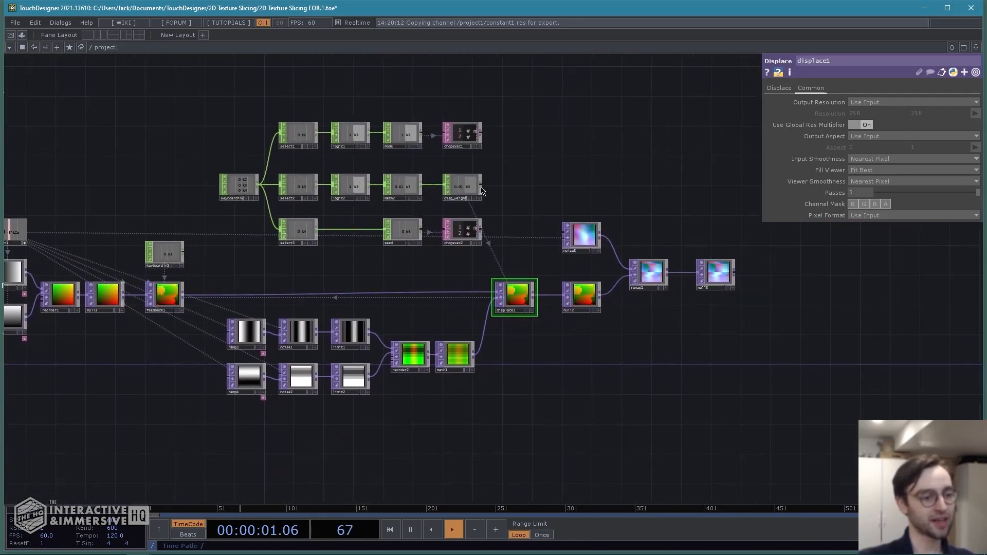
scroll(535, 403, up, 4)
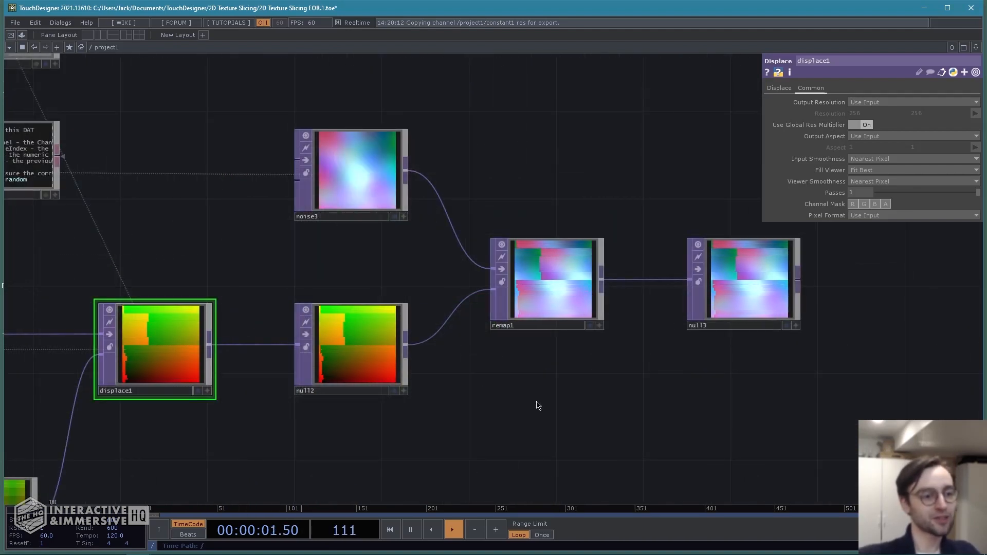